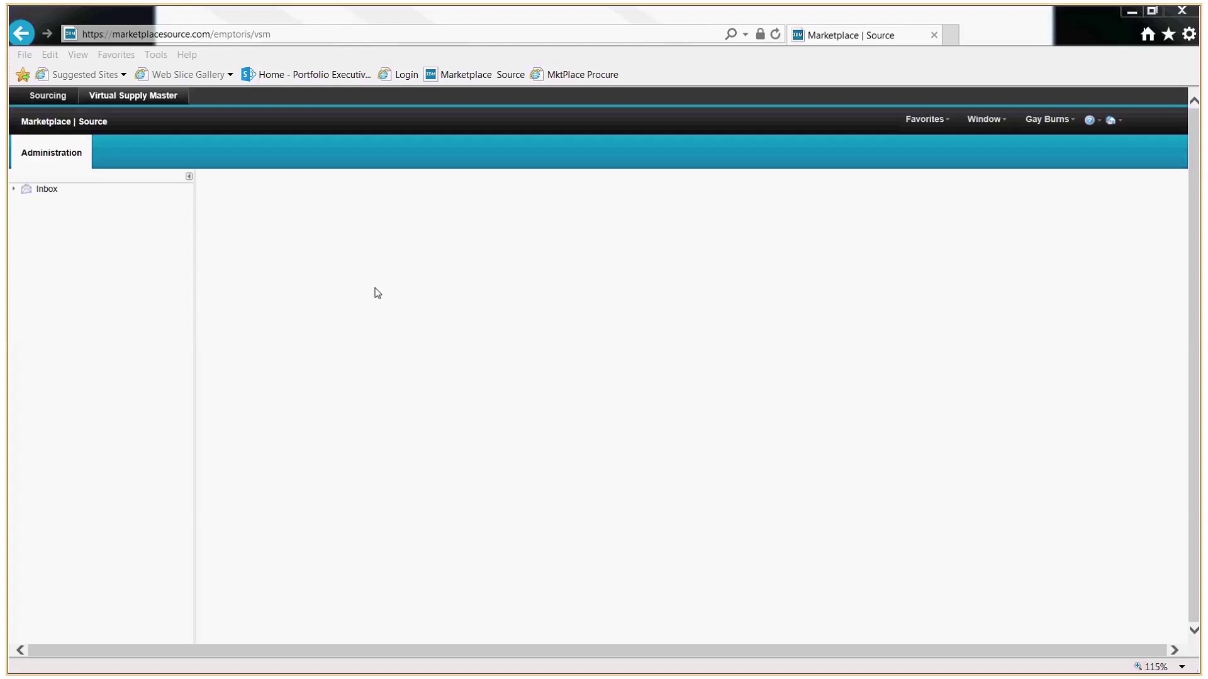
Save user preferences with Sourcing as landing application, keeping America/Chicago and the high-school security question.
click(156, 102)
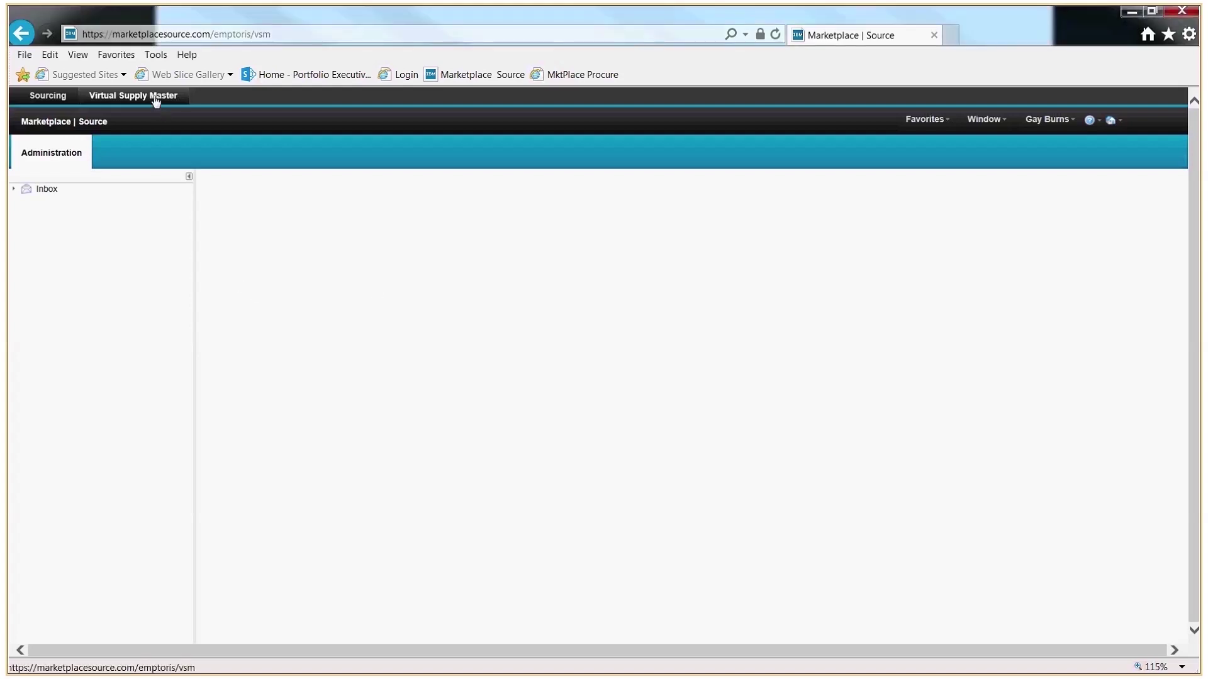
click(1073, 122)
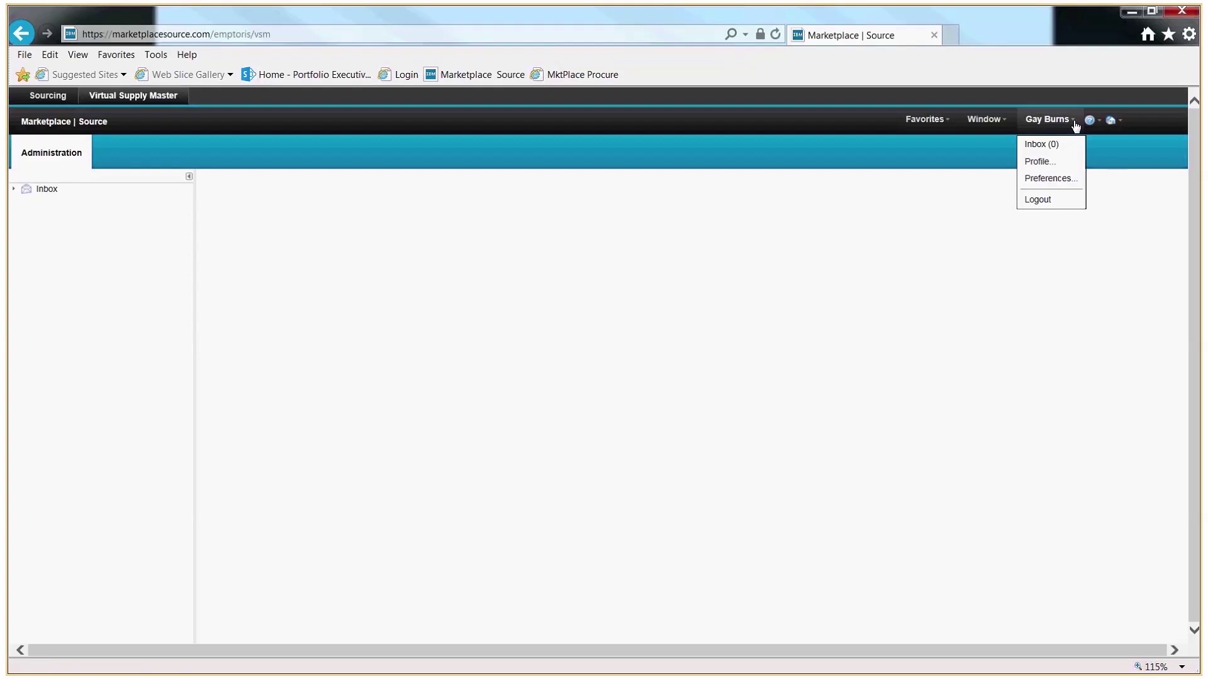
click(1064, 178)
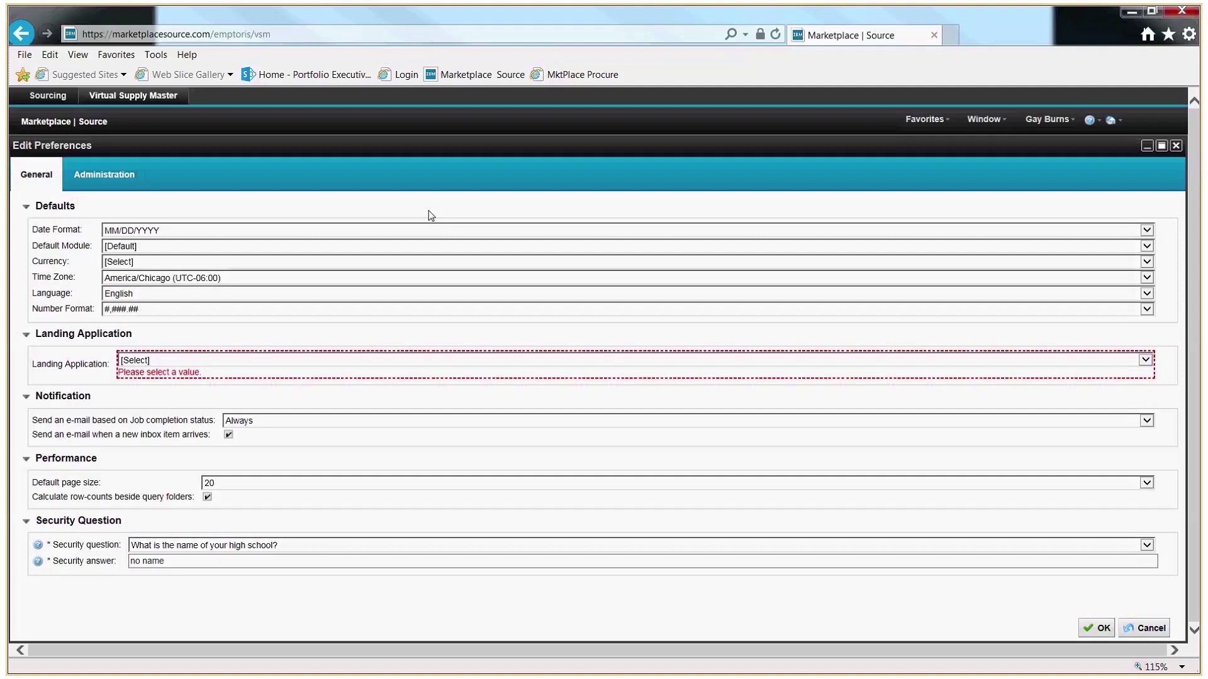
click(178, 284)
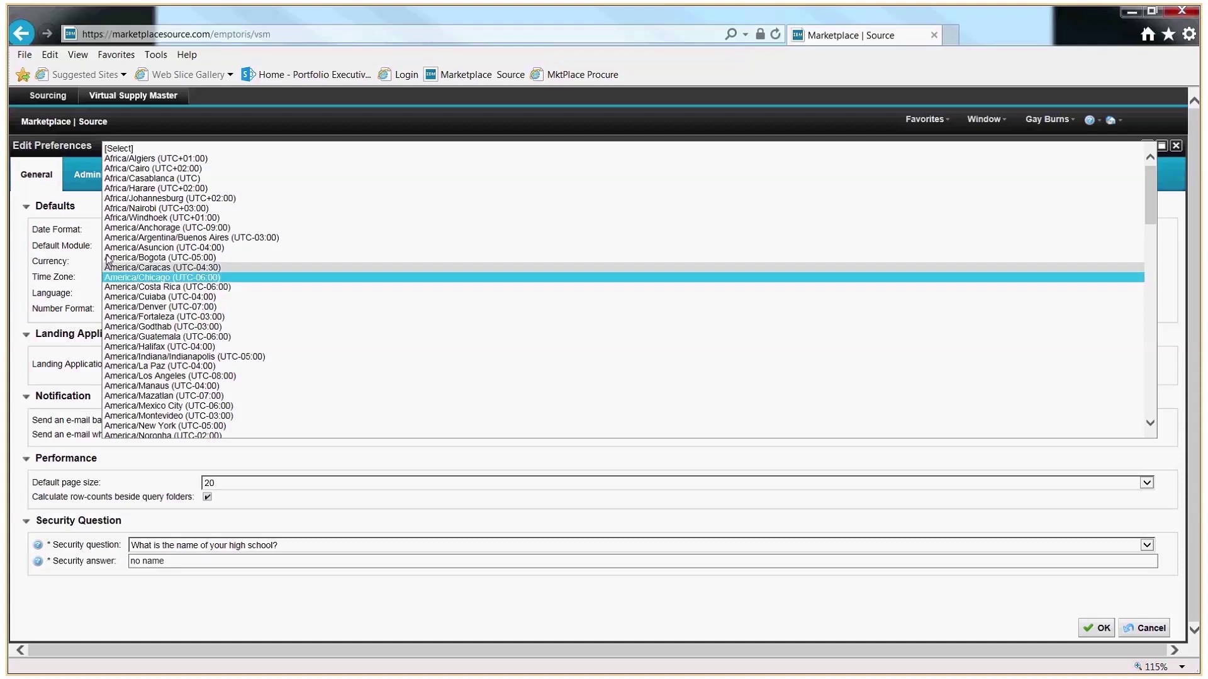
click(19, 247)
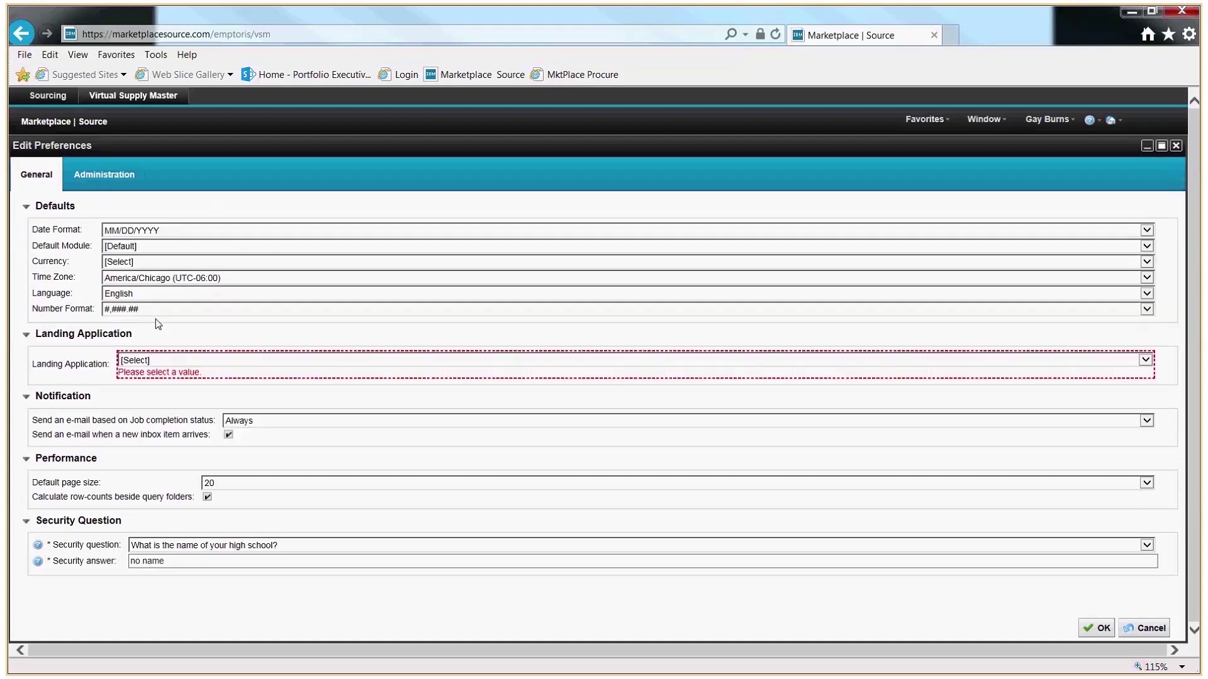
click(248, 362)
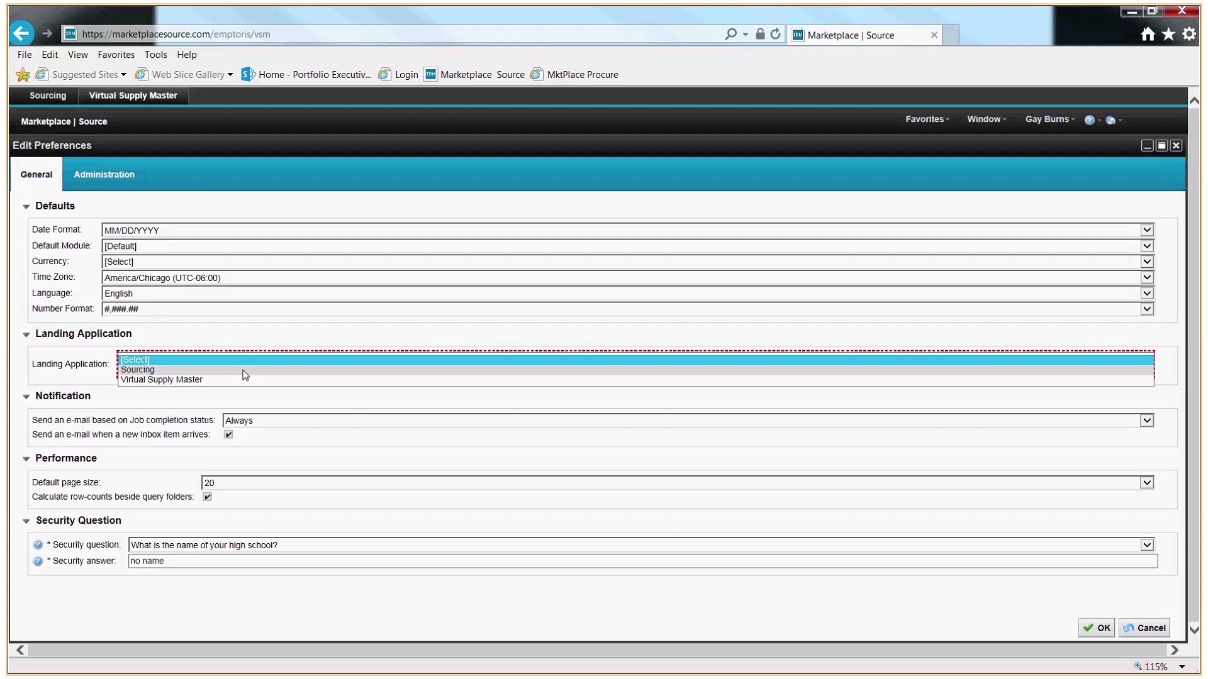
click(245, 371)
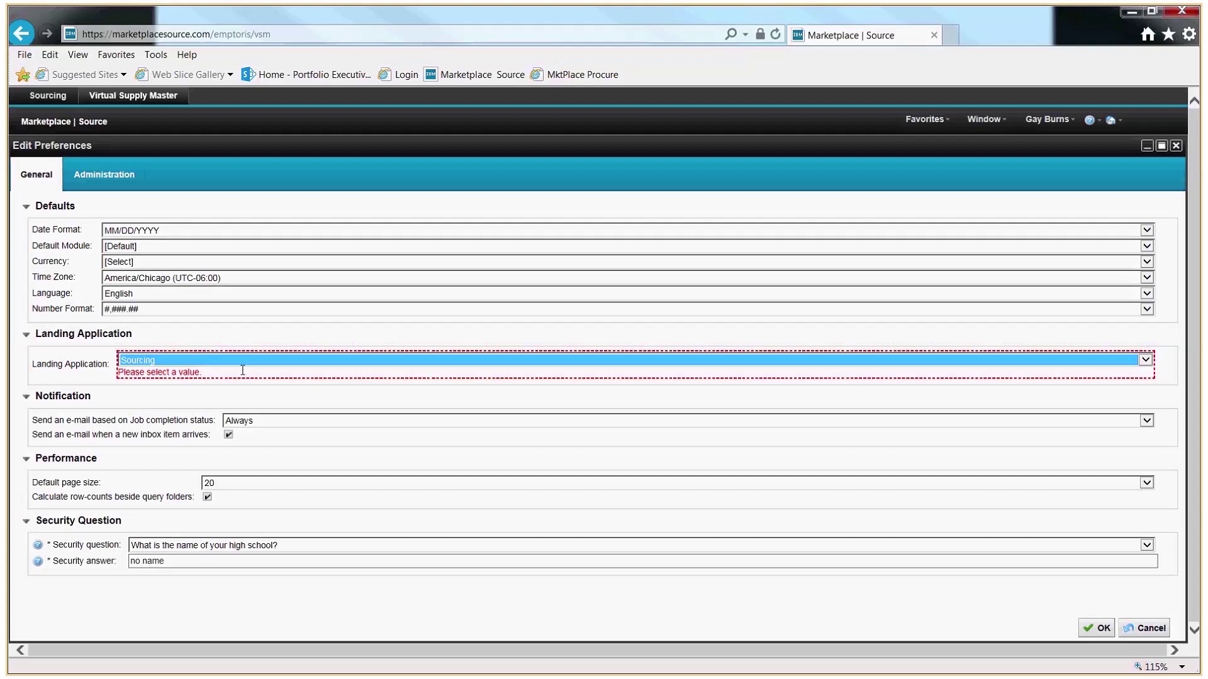
click(234, 550)
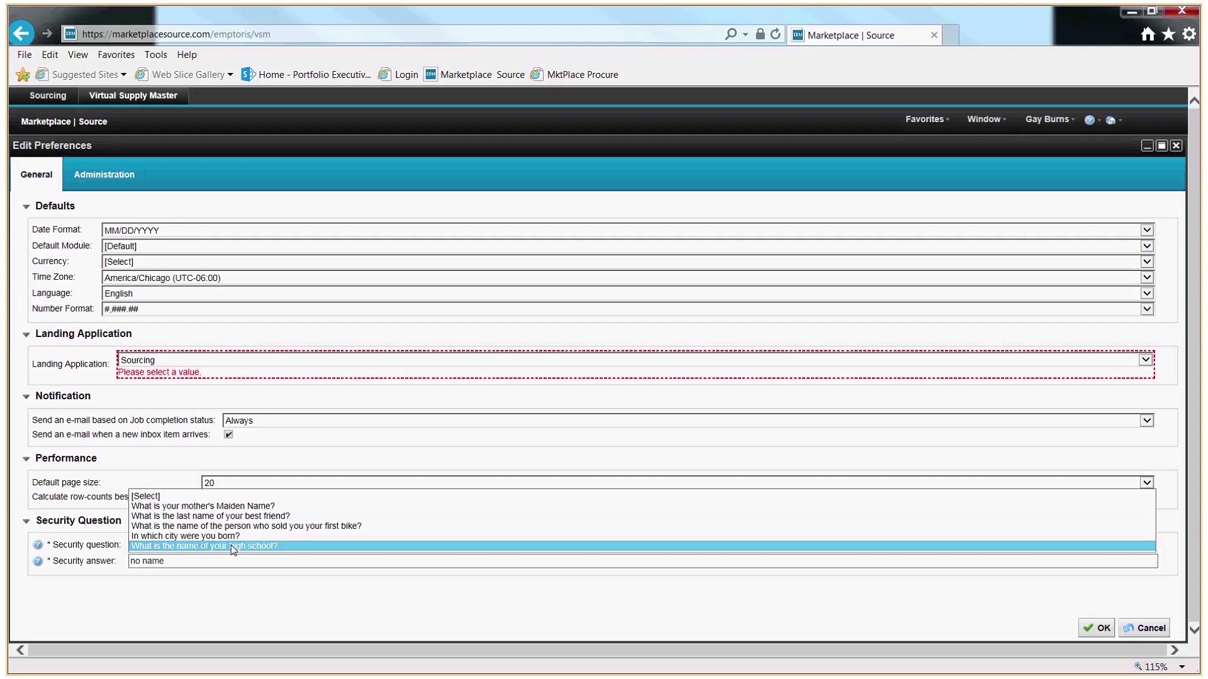
click(233, 547)
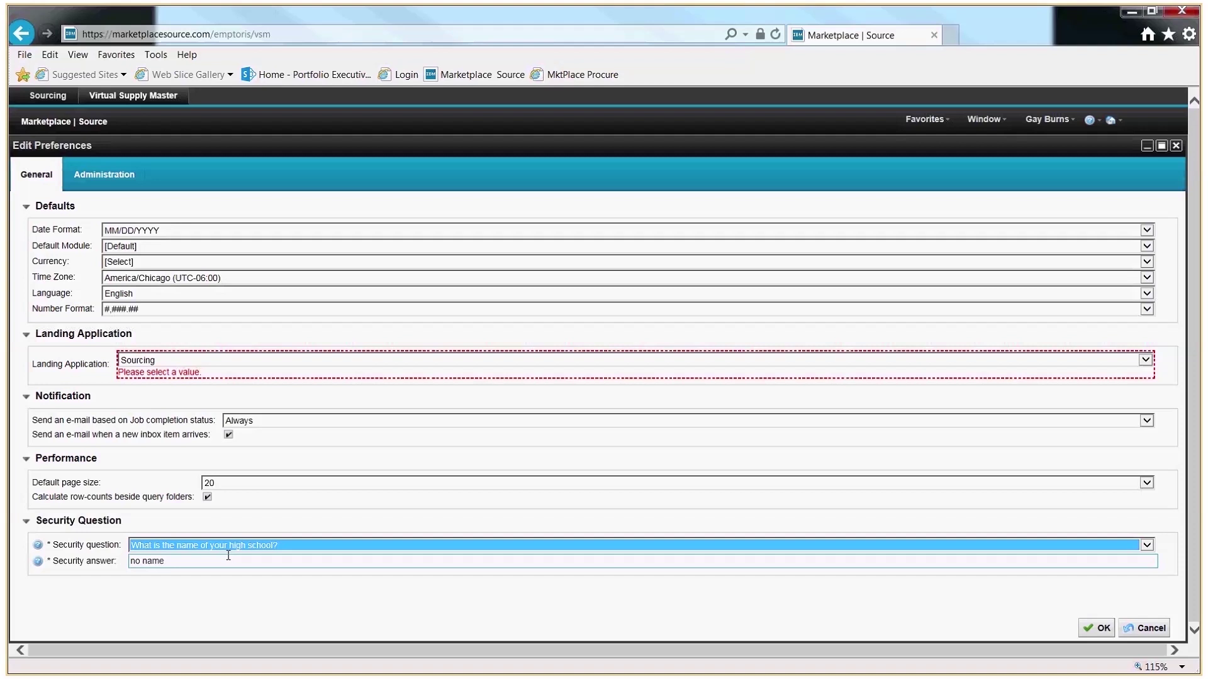
click(1088, 628)
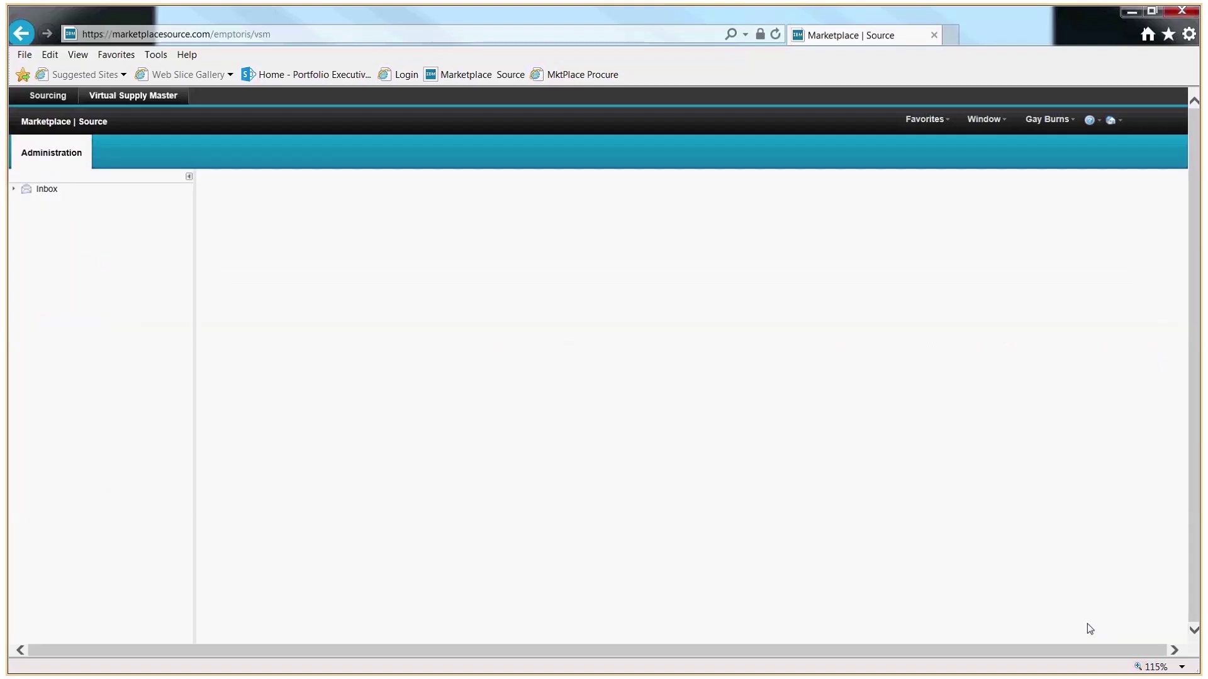
Check the empty Inbox in the tree and in its separate window.
click(44, 190)
click(944, 203)
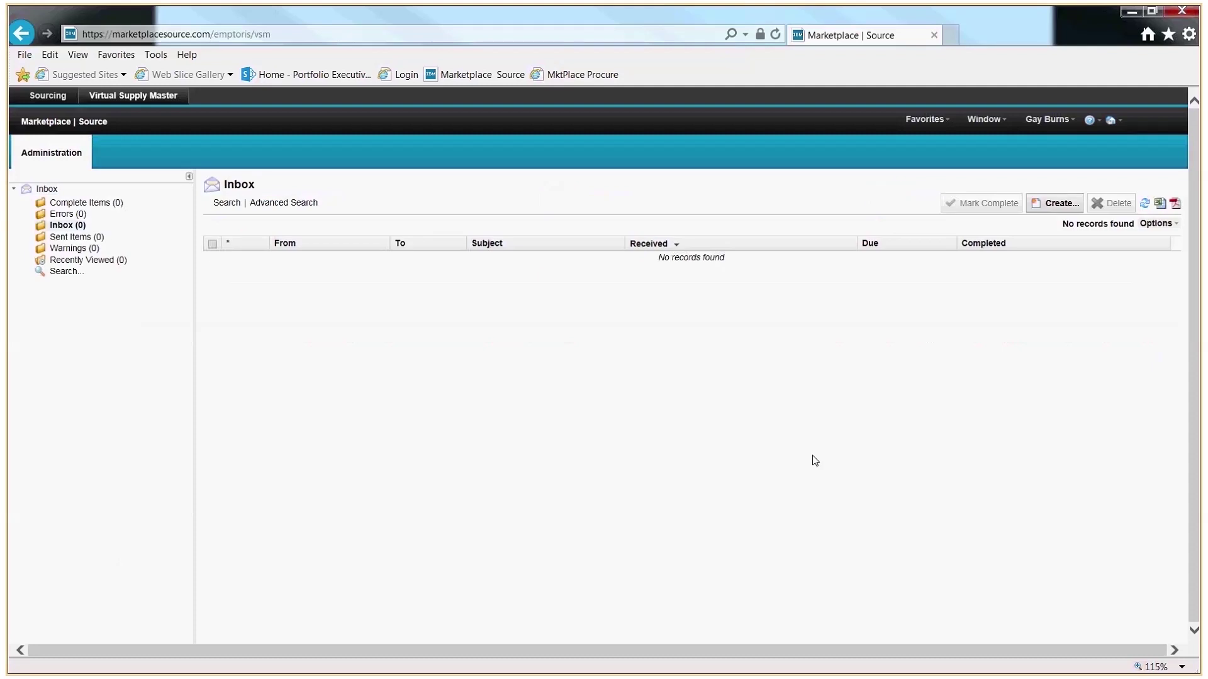
click(1048, 119)
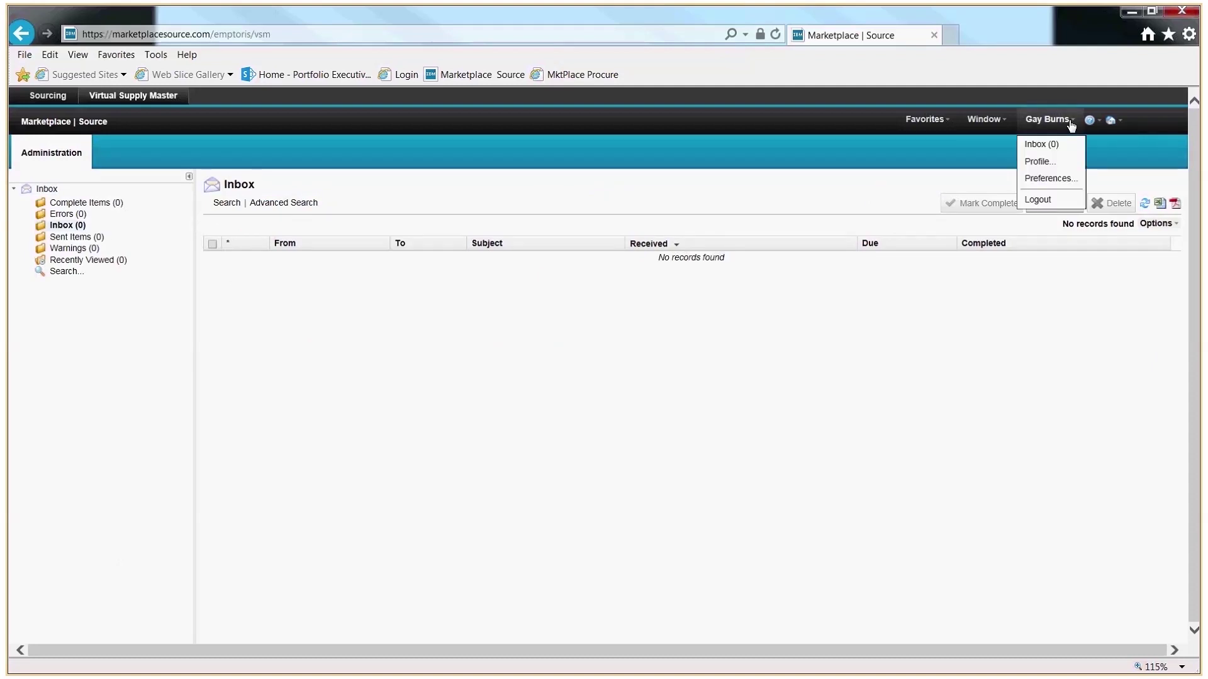
click(1045, 144)
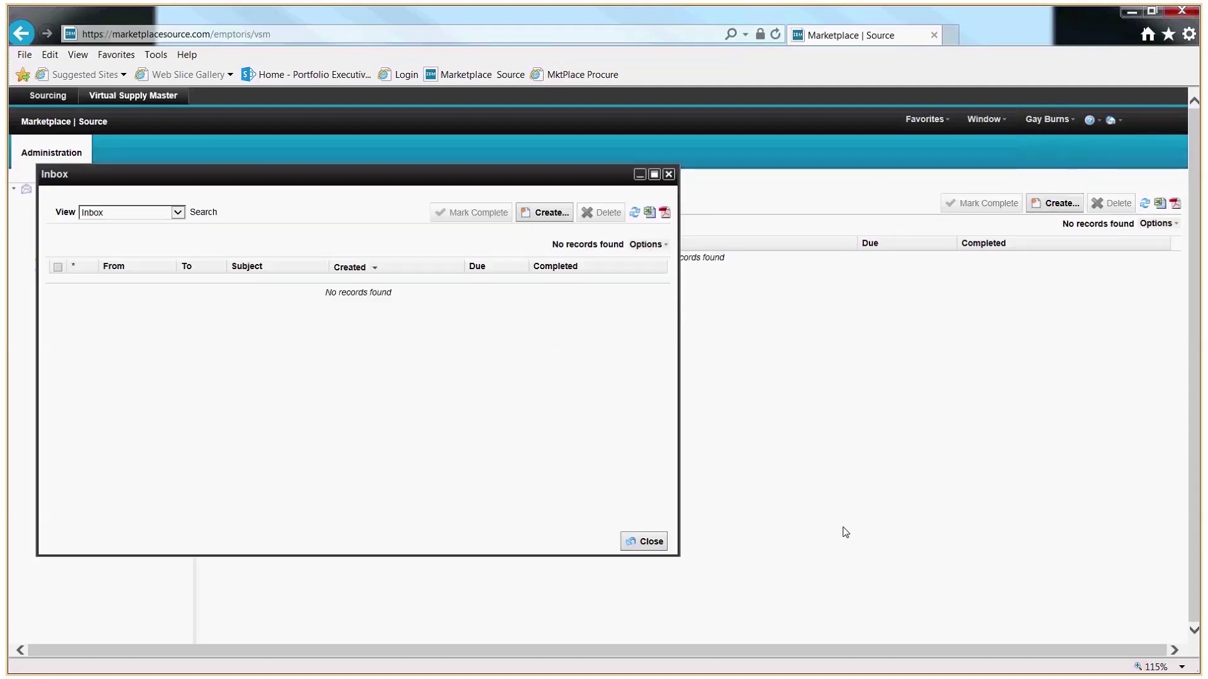
click(668, 174)
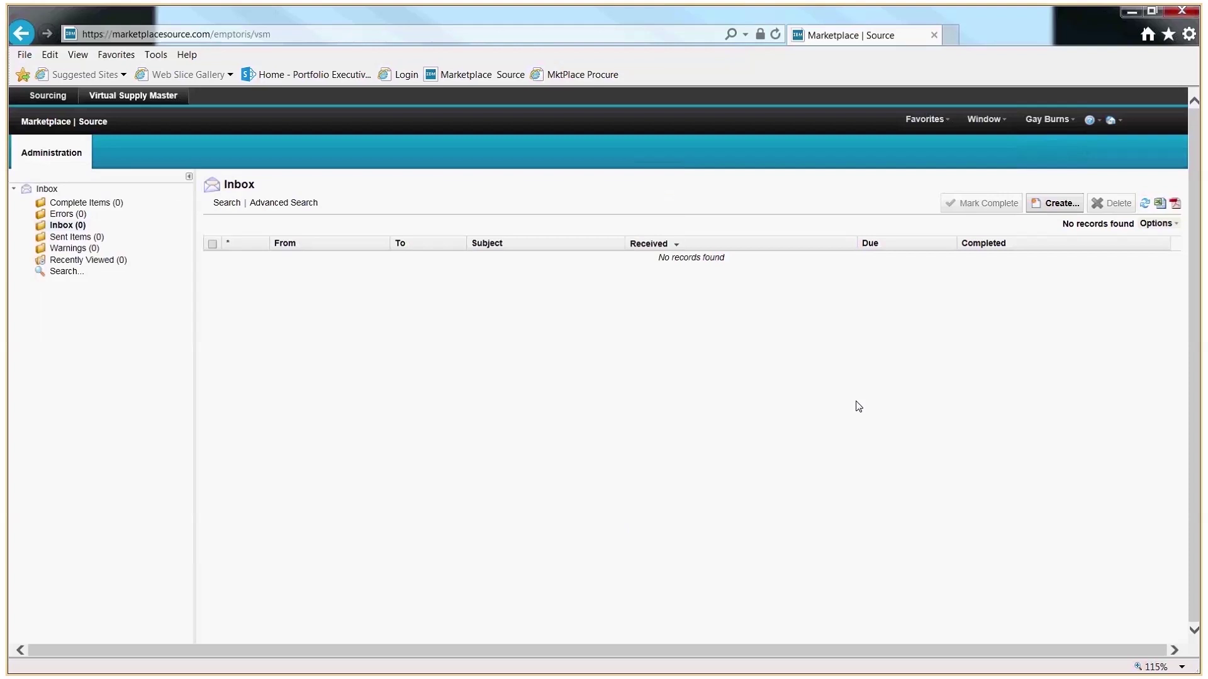
Review the user profile's Applications and General tabs, then switch to the Sourcing module.
click(1048, 120)
click(1042, 159)
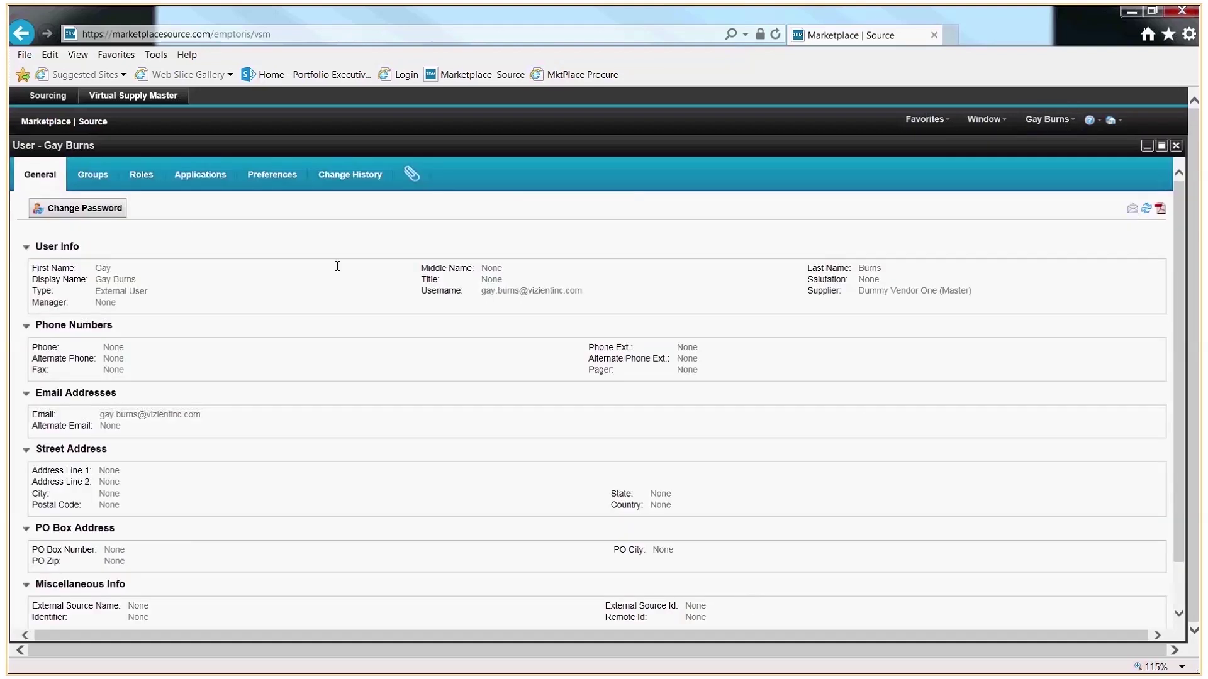
click(200, 174)
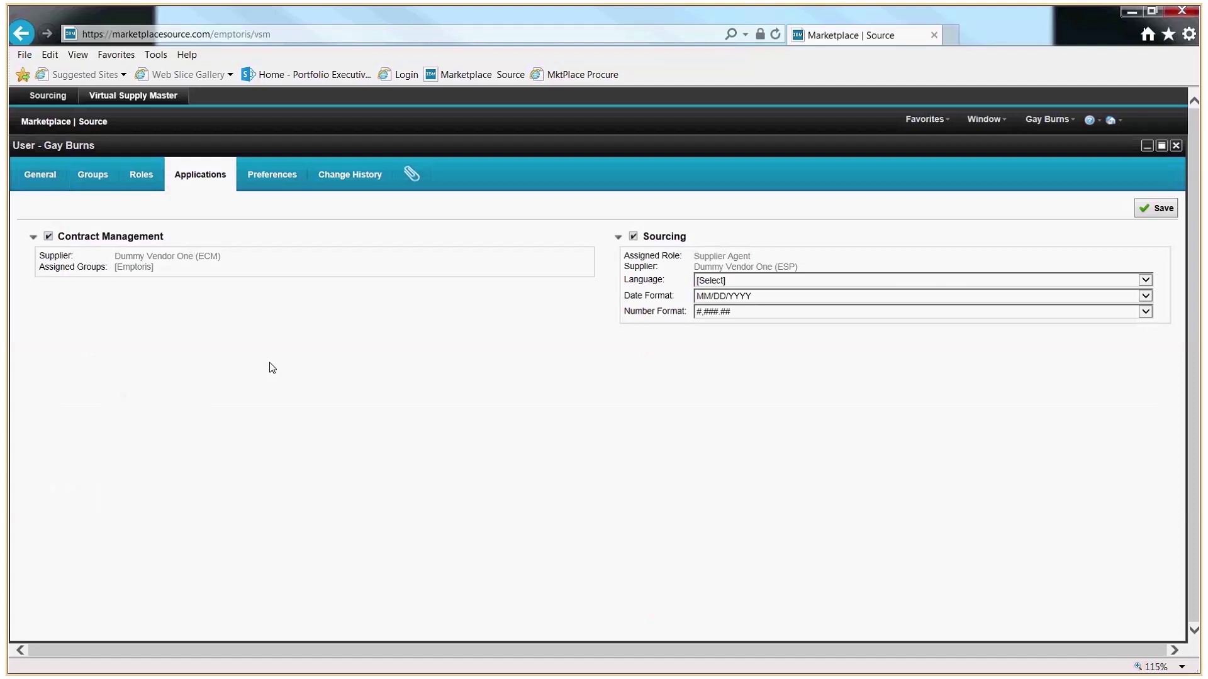
click(33, 176)
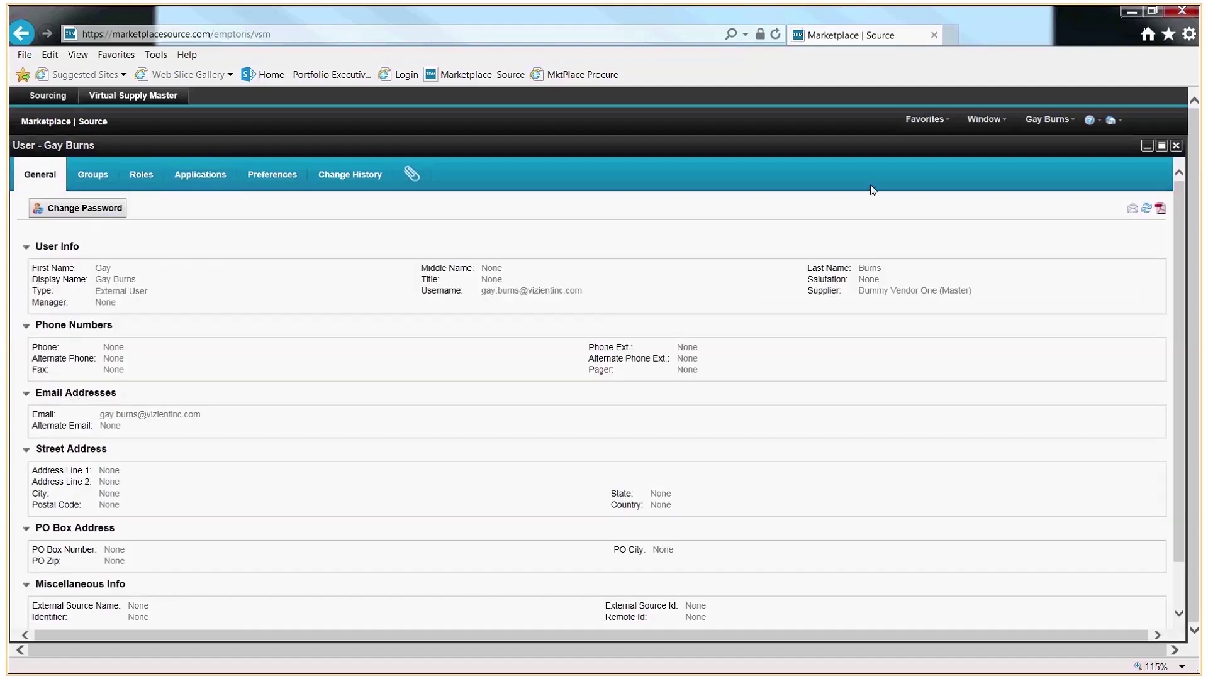
click(1176, 146)
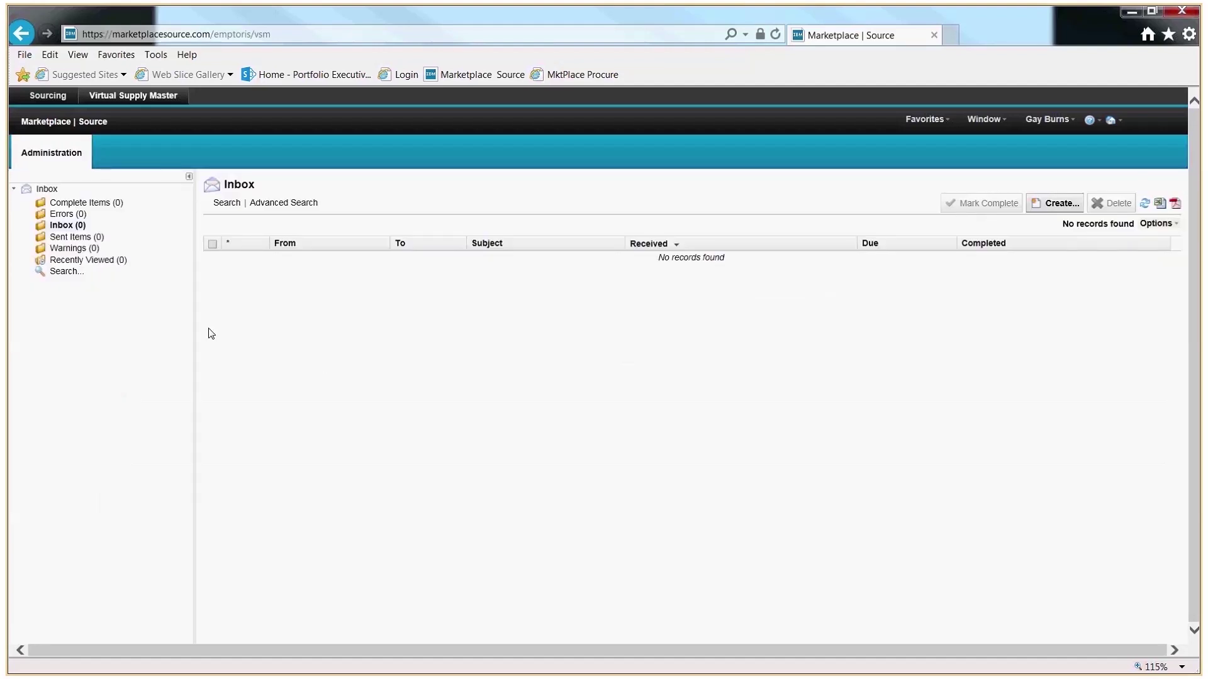
click(39, 99)
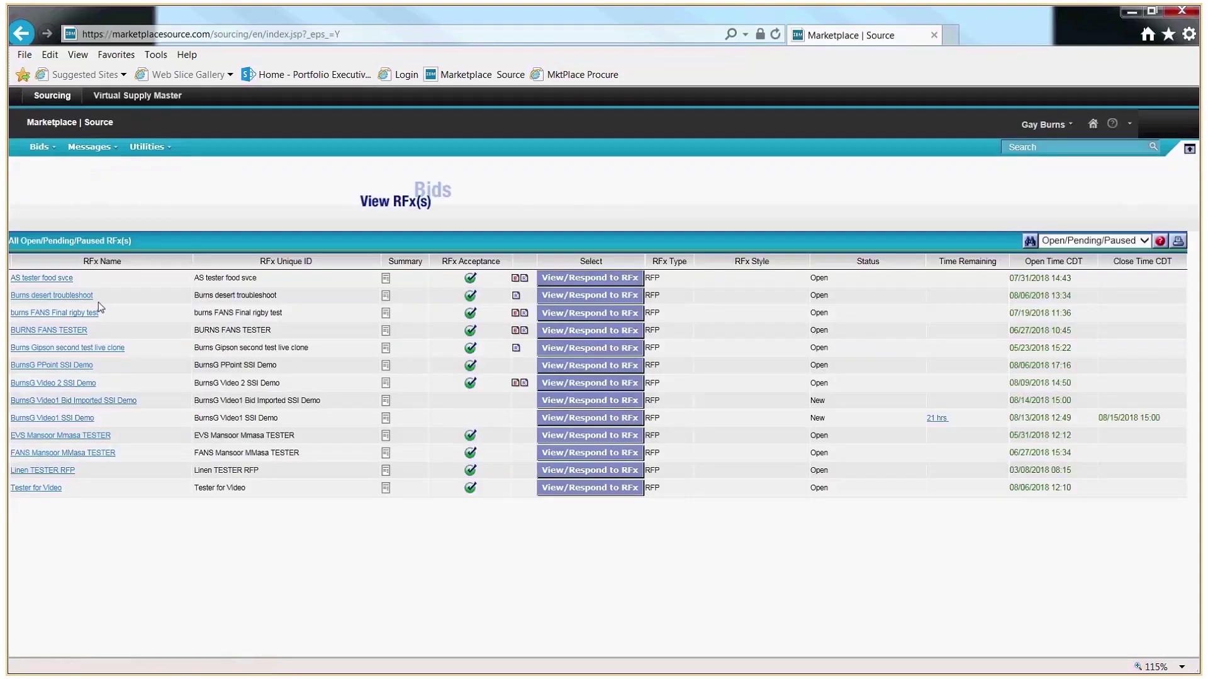
Filter the View RFx(s) list to Open and open the BurnsG Video1 SSI Demo RFx.
click(38, 147)
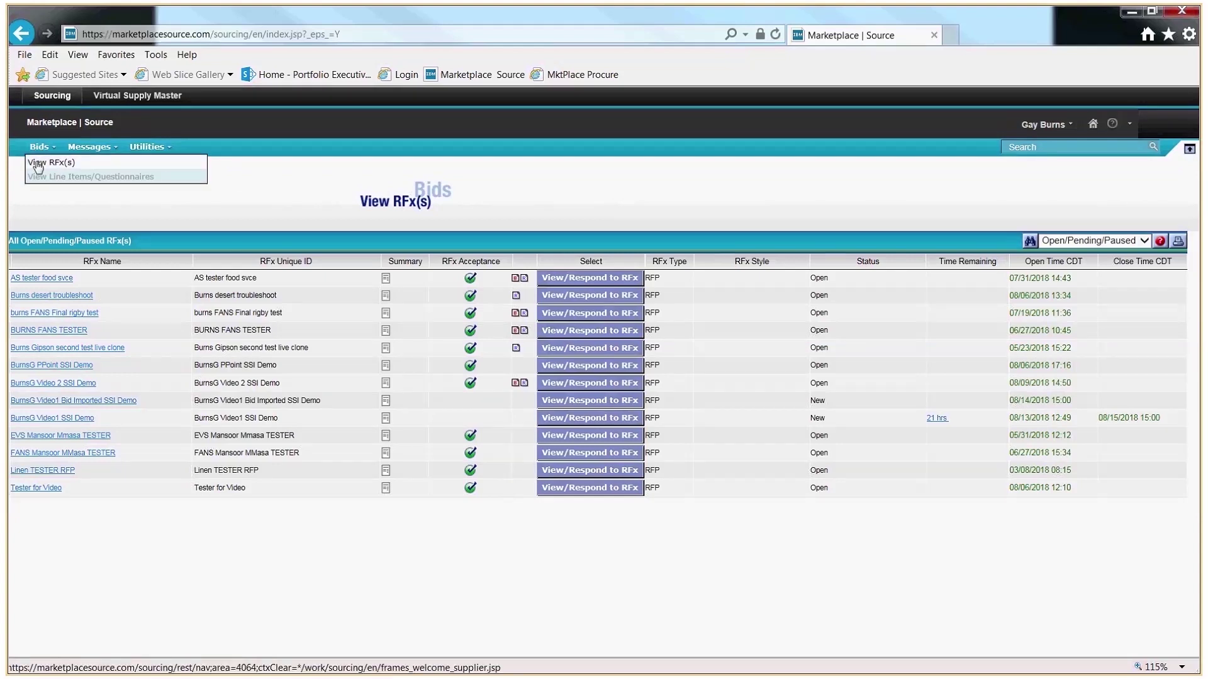
click(37, 164)
click(1092, 242)
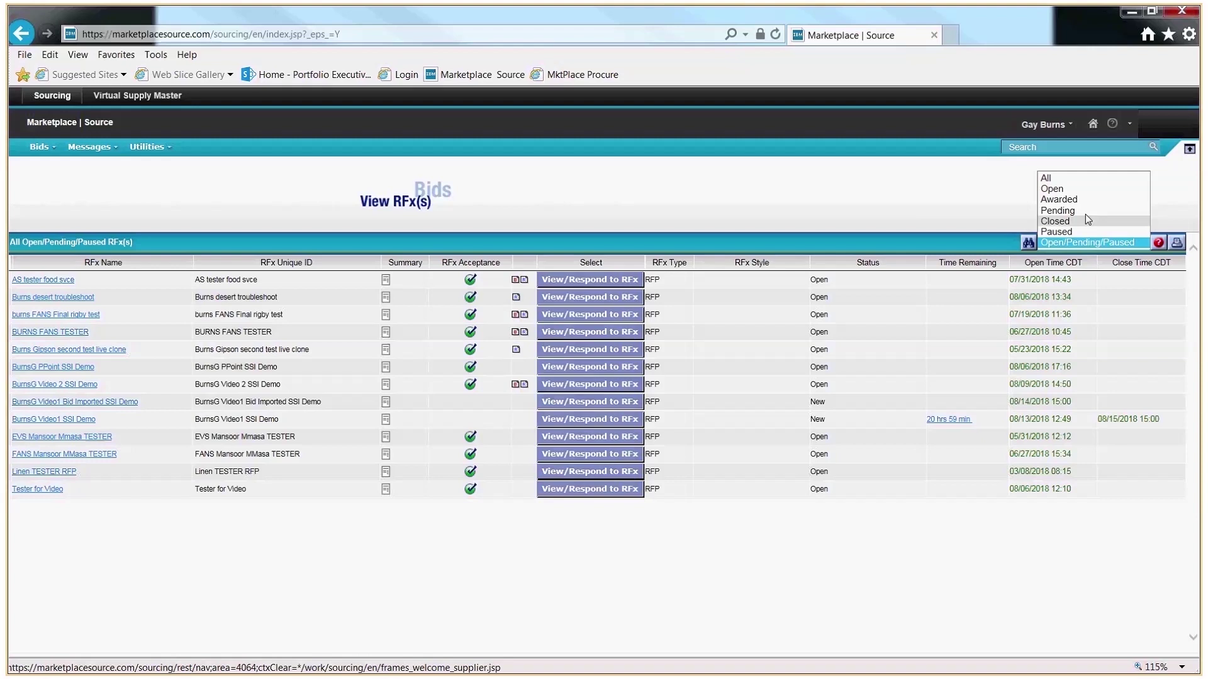
click(1081, 190)
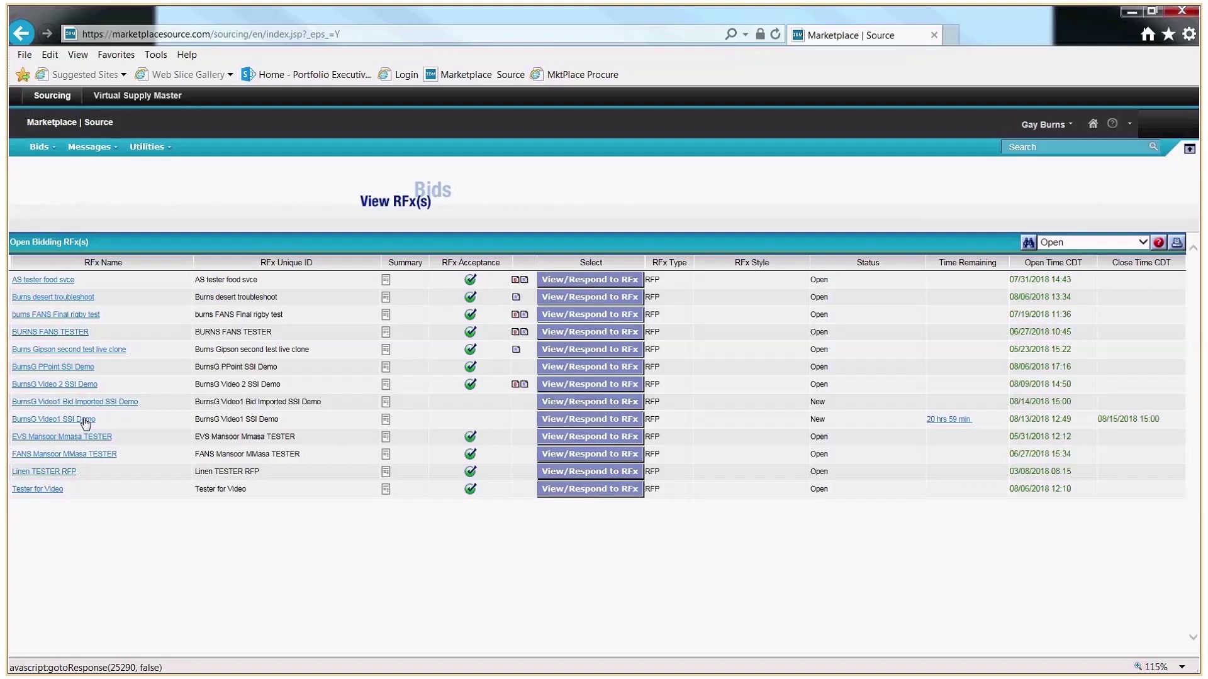
click(630, 420)
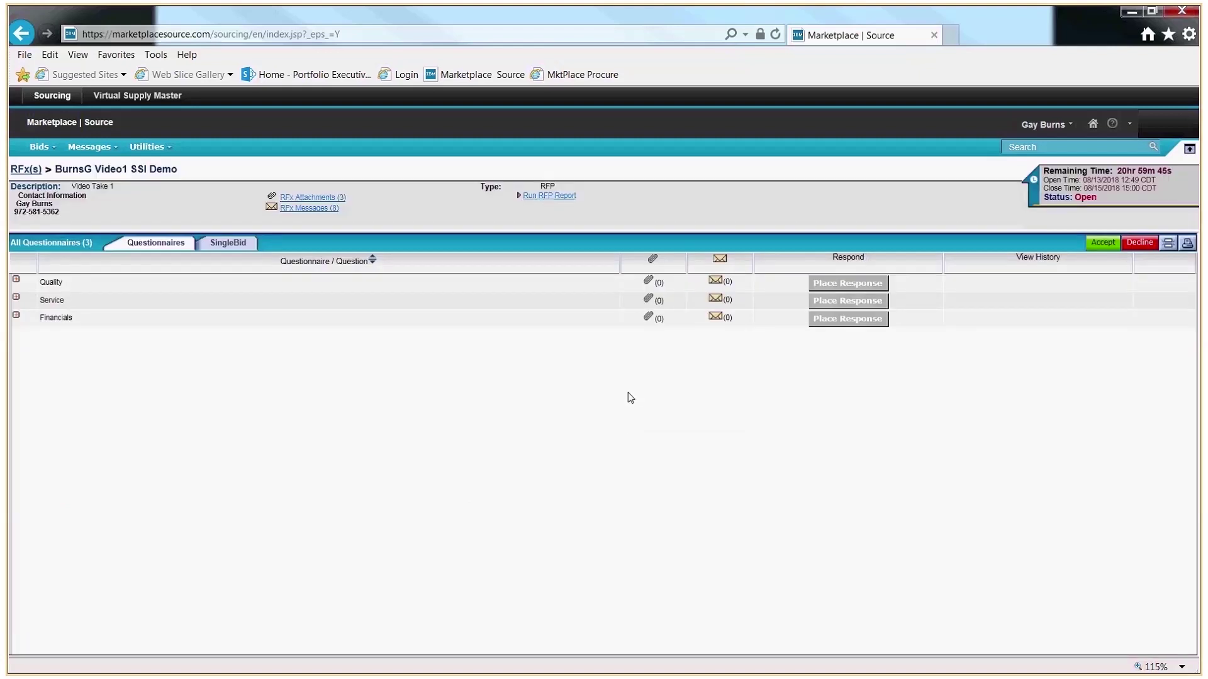
Accept the Burns Video 3 SSI Demo RFP invitation and confirm it.
click(1107, 243)
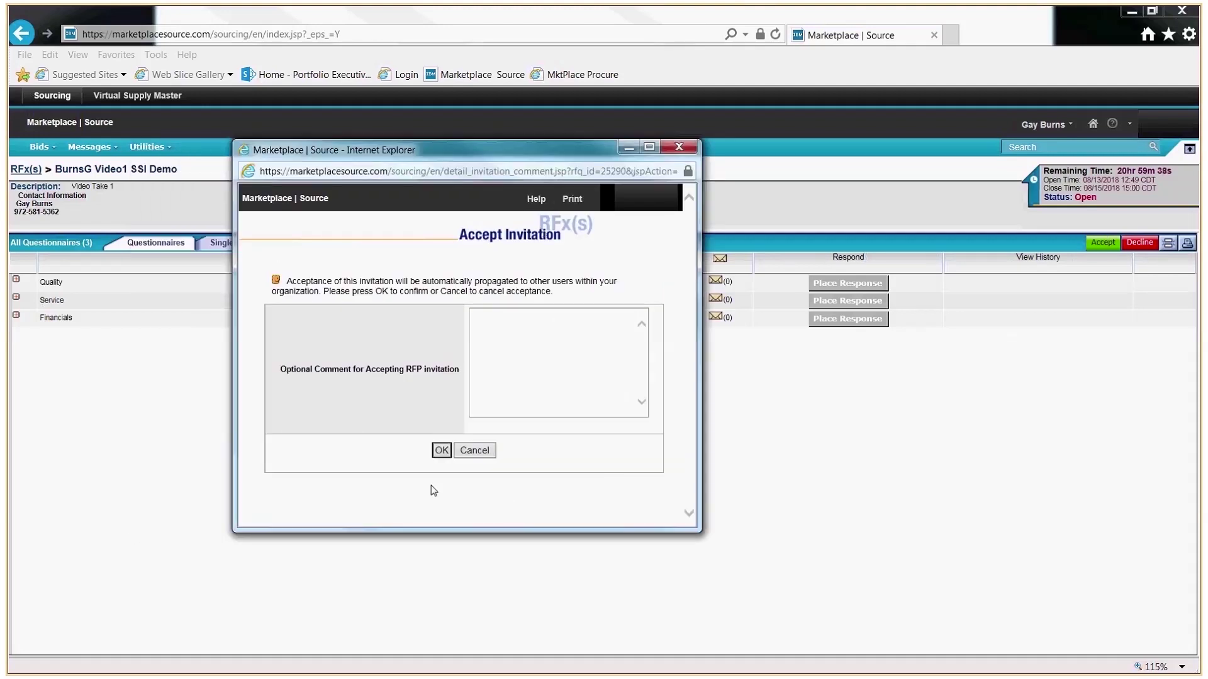
click(441, 450)
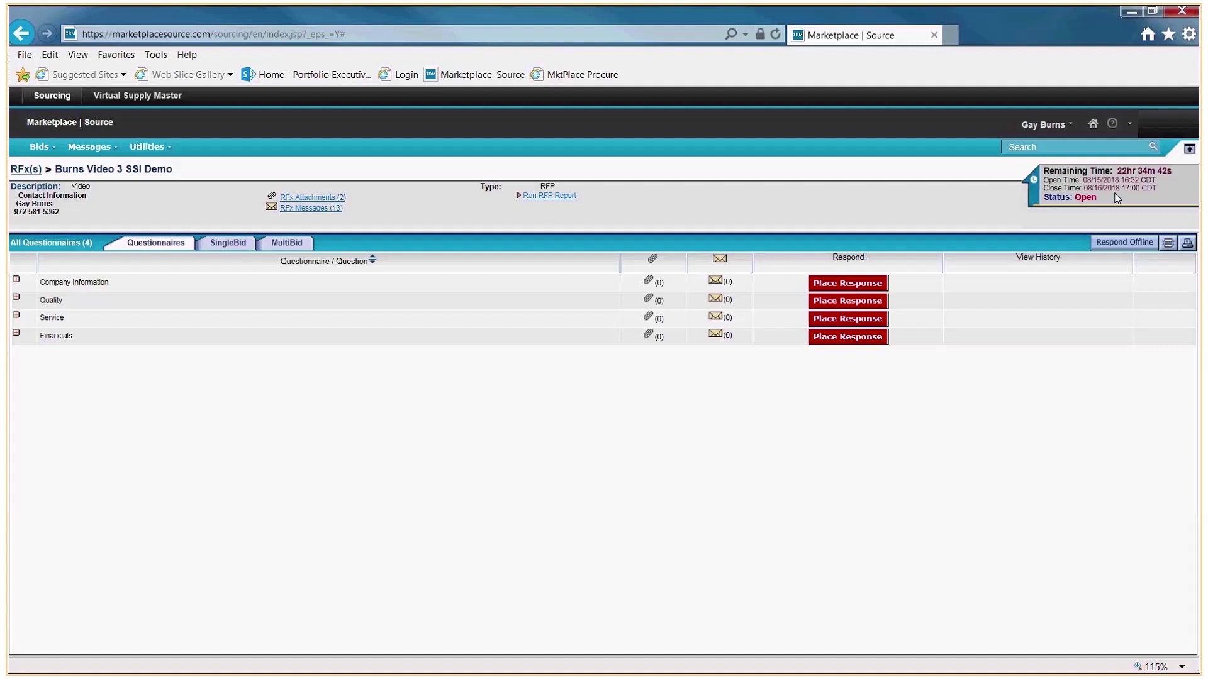
Download the virus-scanned Placeholder Contract.doc from RFx Attachments and widen the Attachments window.
click(1129, 123)
click(331, 198)
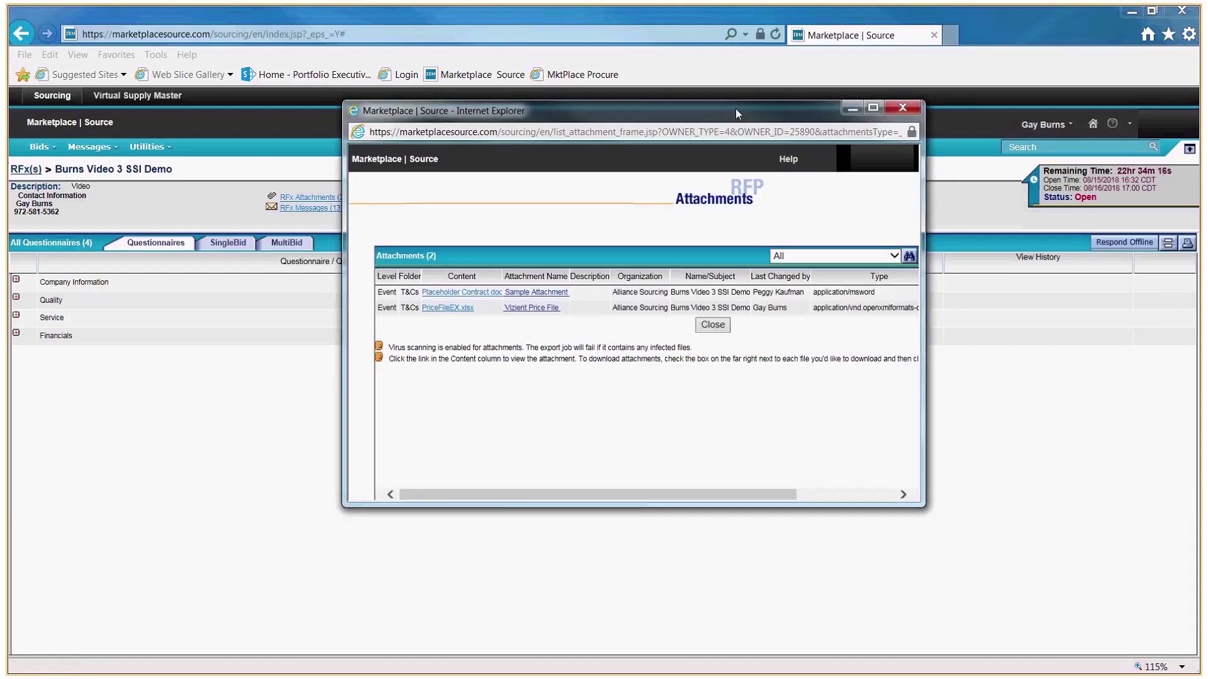
click(472, 293)
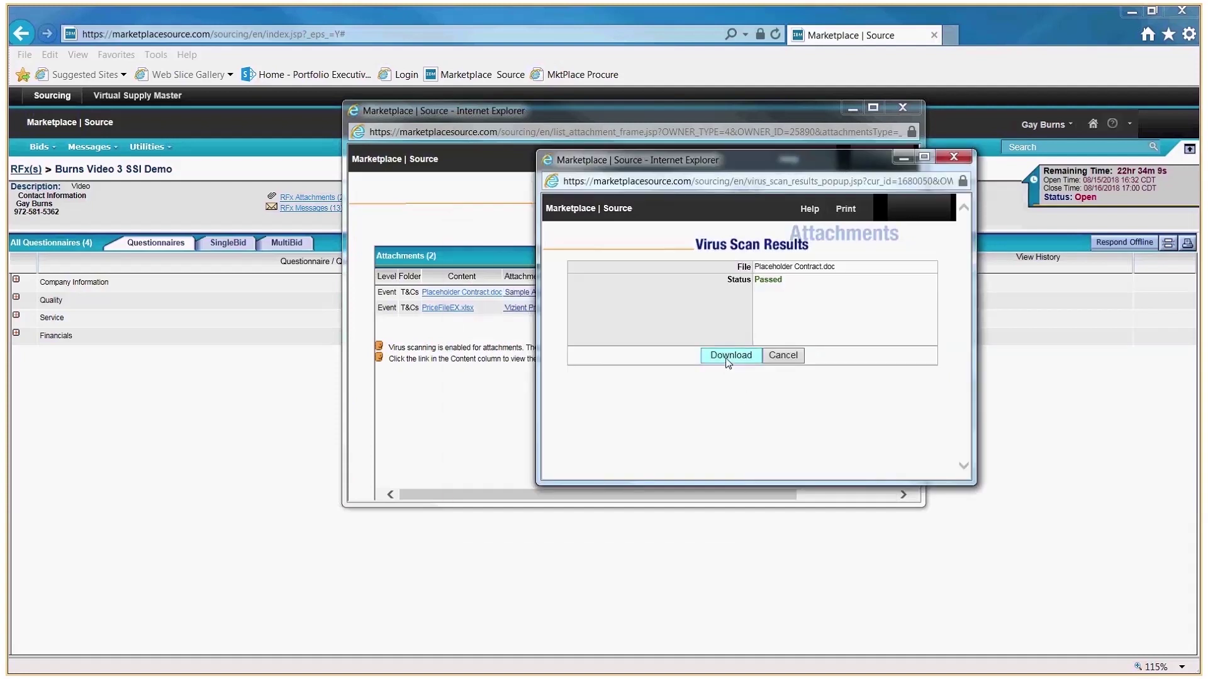
click(729, 356)
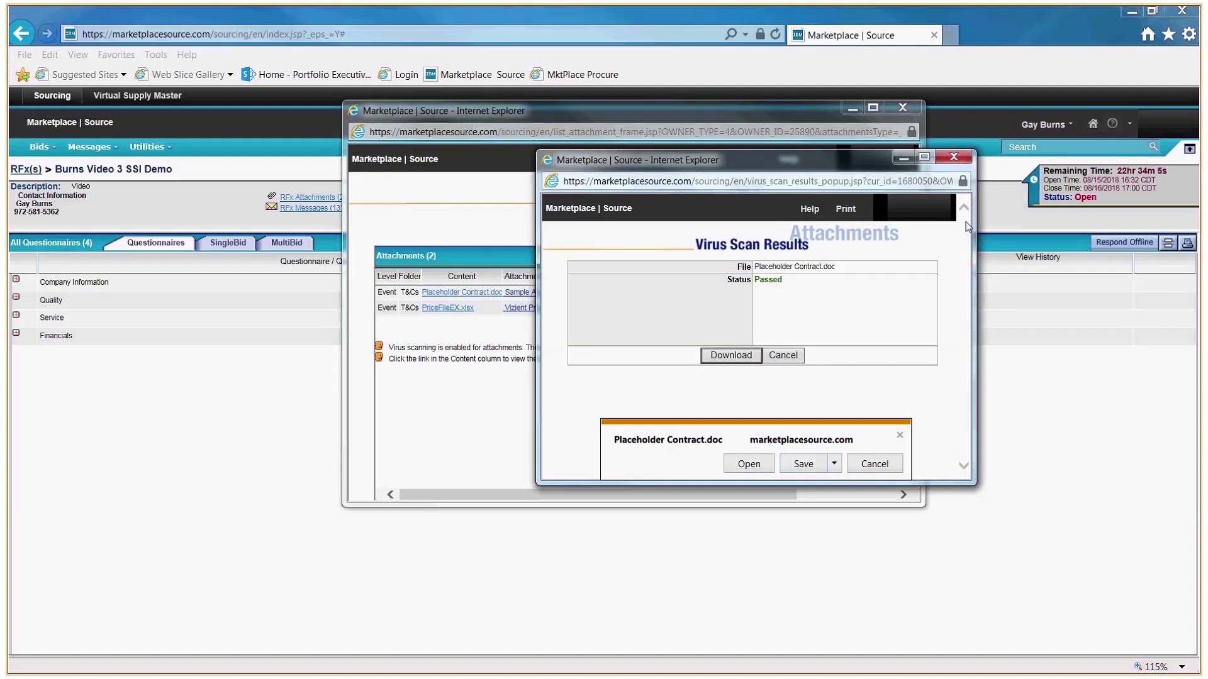
click(966, 161)
drag(925, 403, 1120, 403)
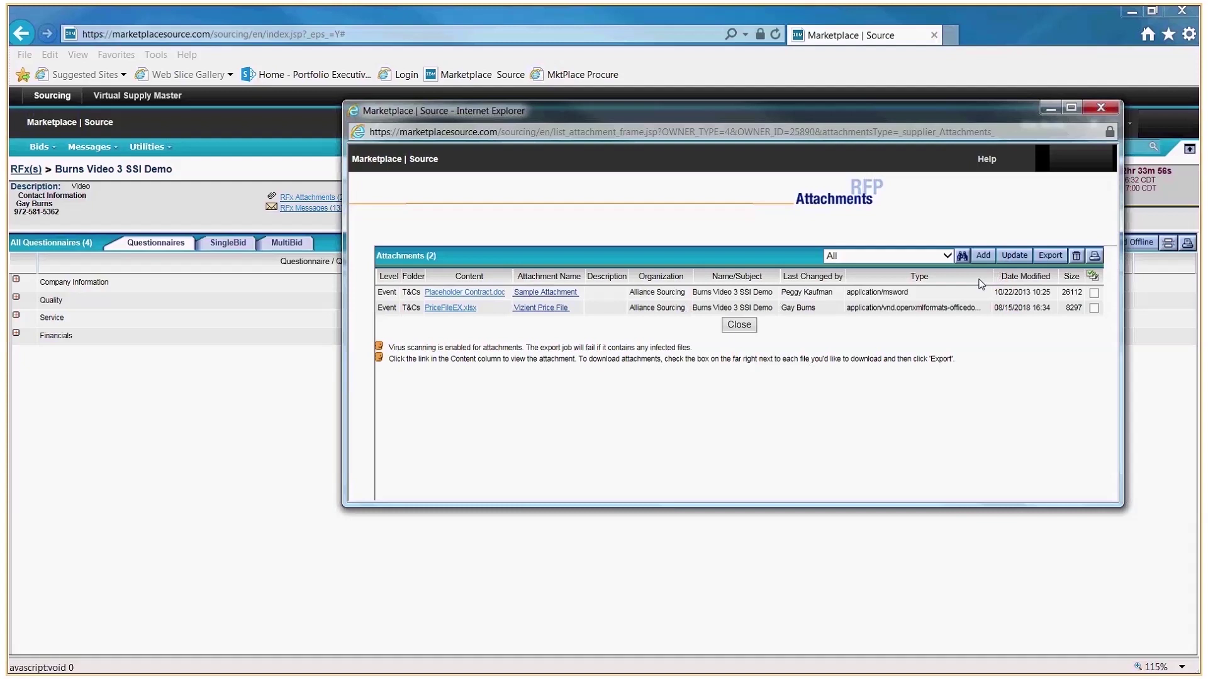
Upload BurnsV3OfflineResponseUpload.xlsx as an RFx attachment named 'jjjlll', then close the attachment windows.
click(983, 256)
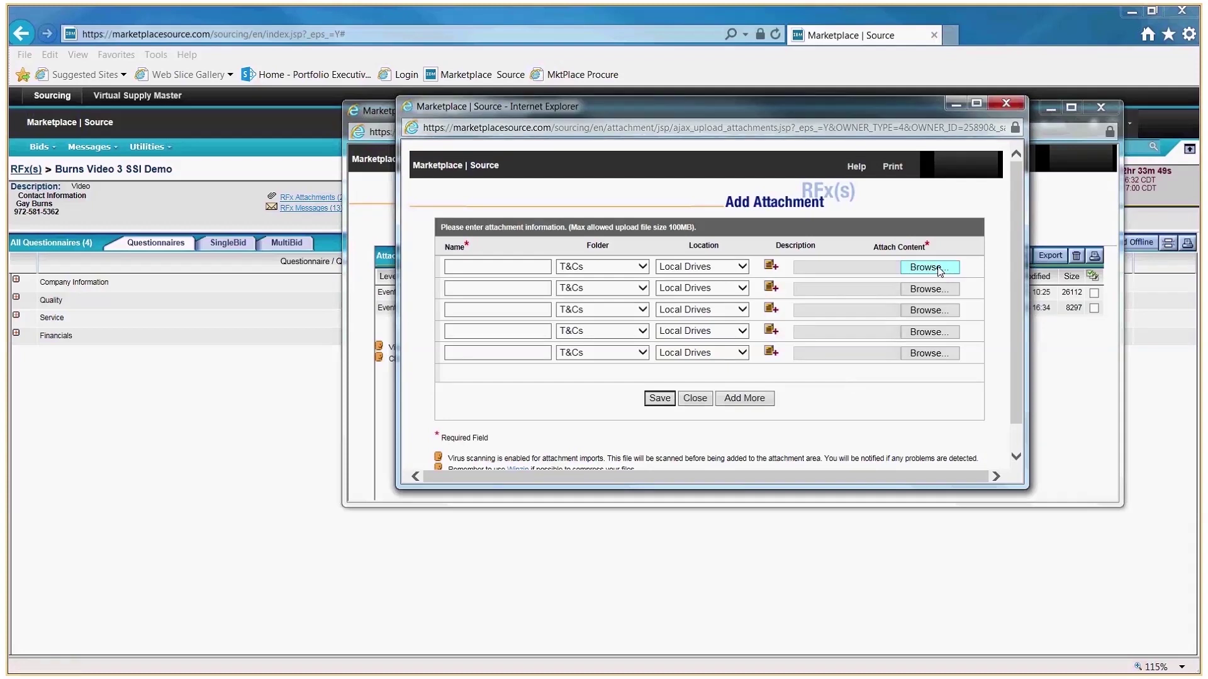
click(930, 267)
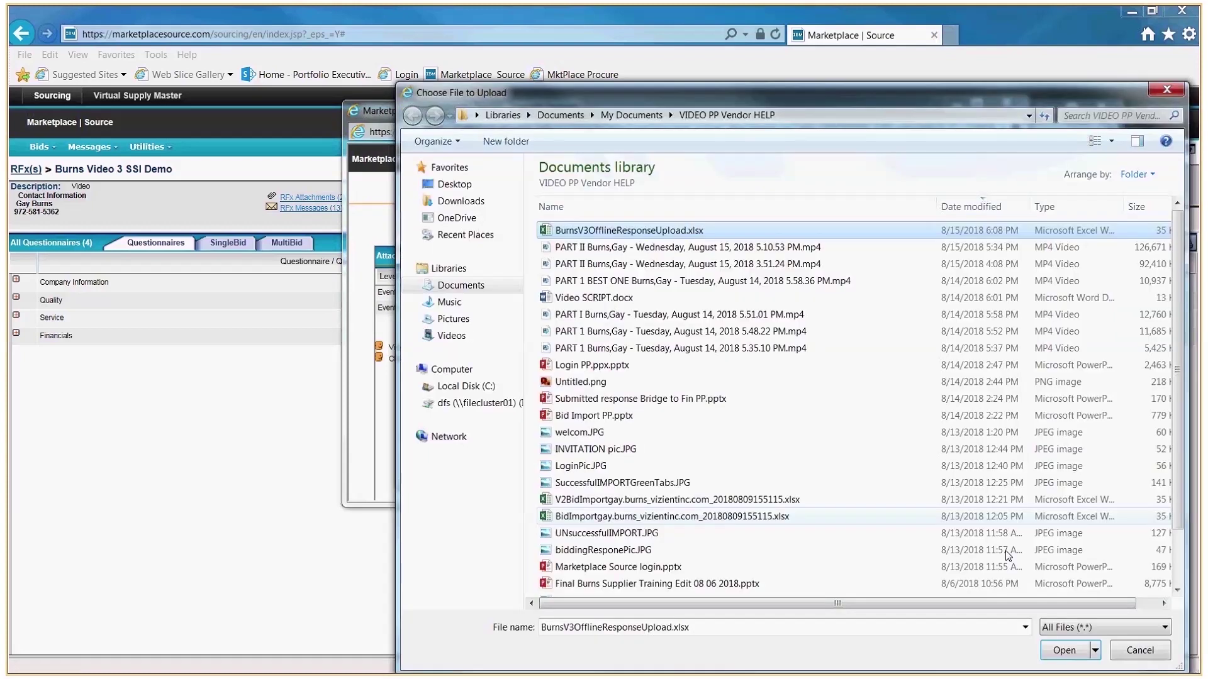
key(Return)
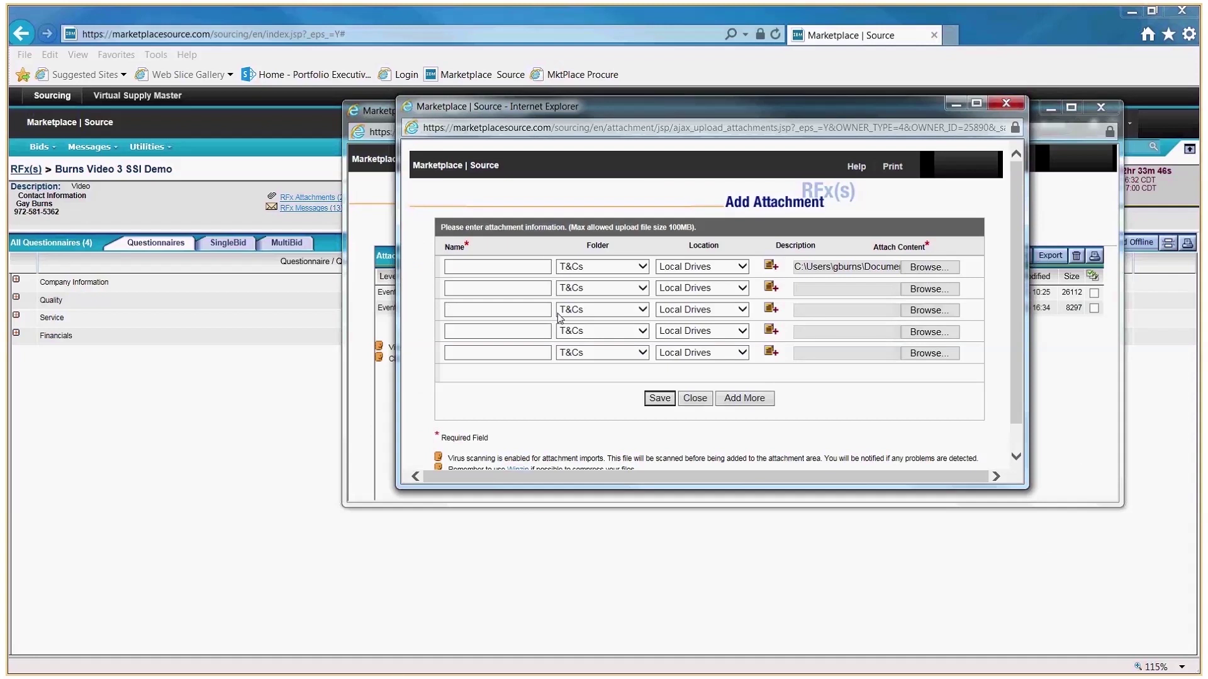
click(530, 267)
text(jjjlll)
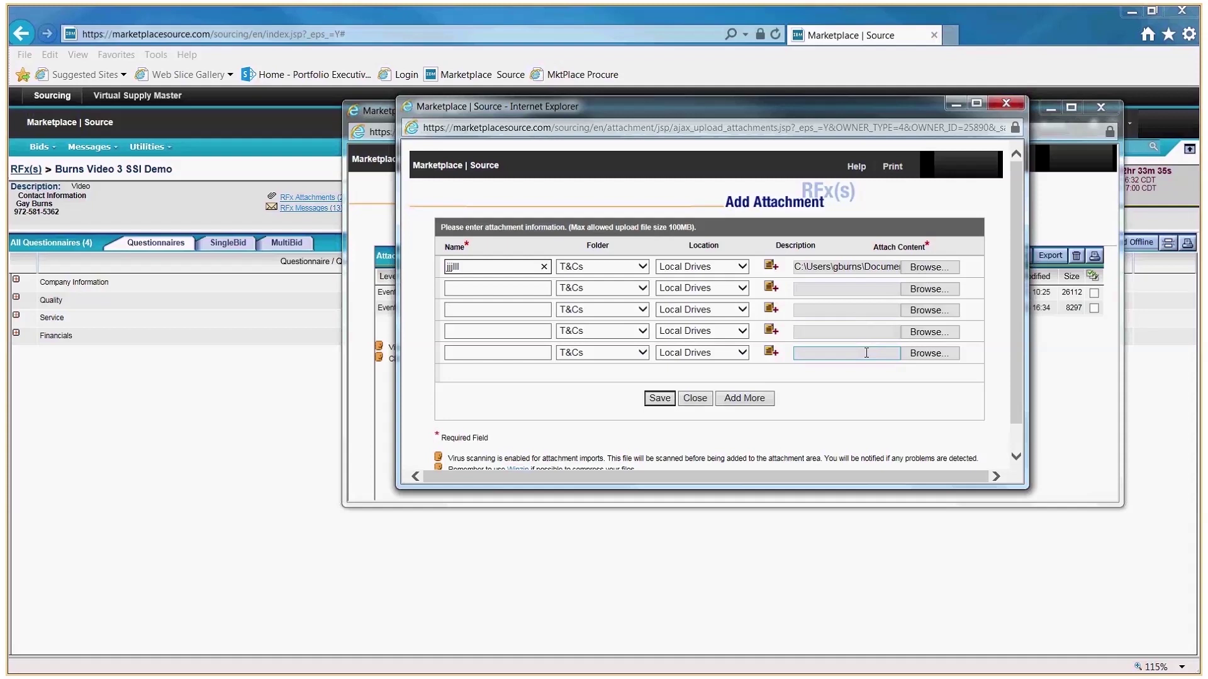
click(652, 401)
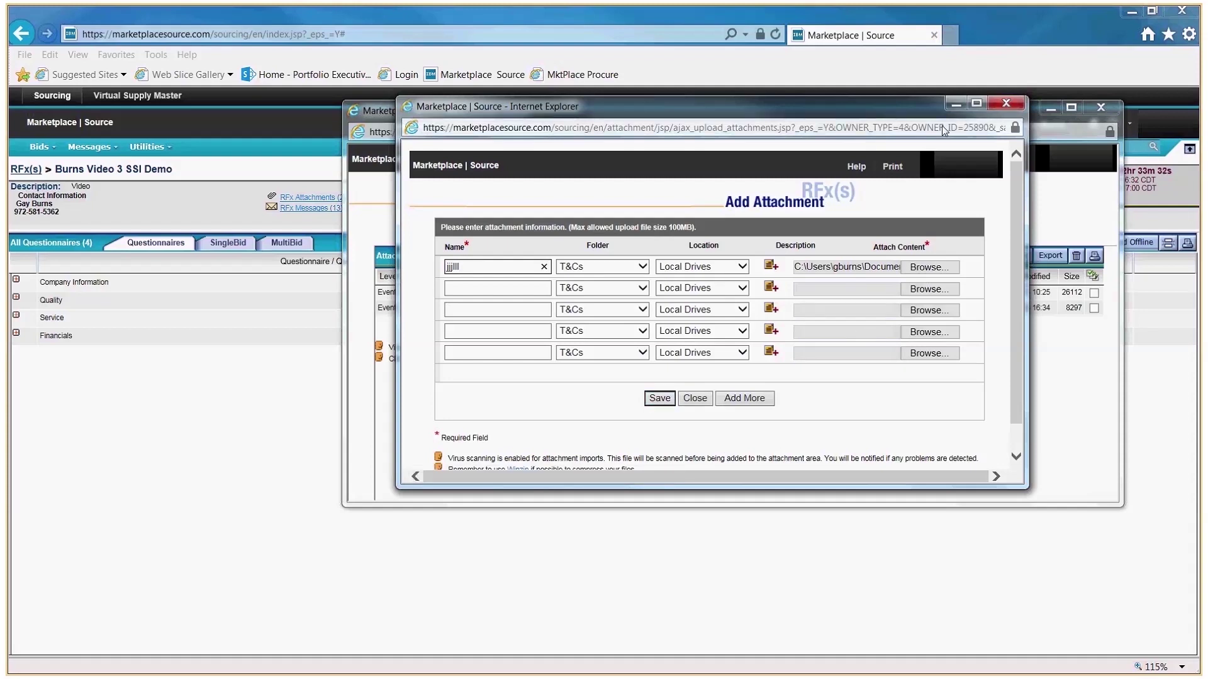
click(1006, 103)
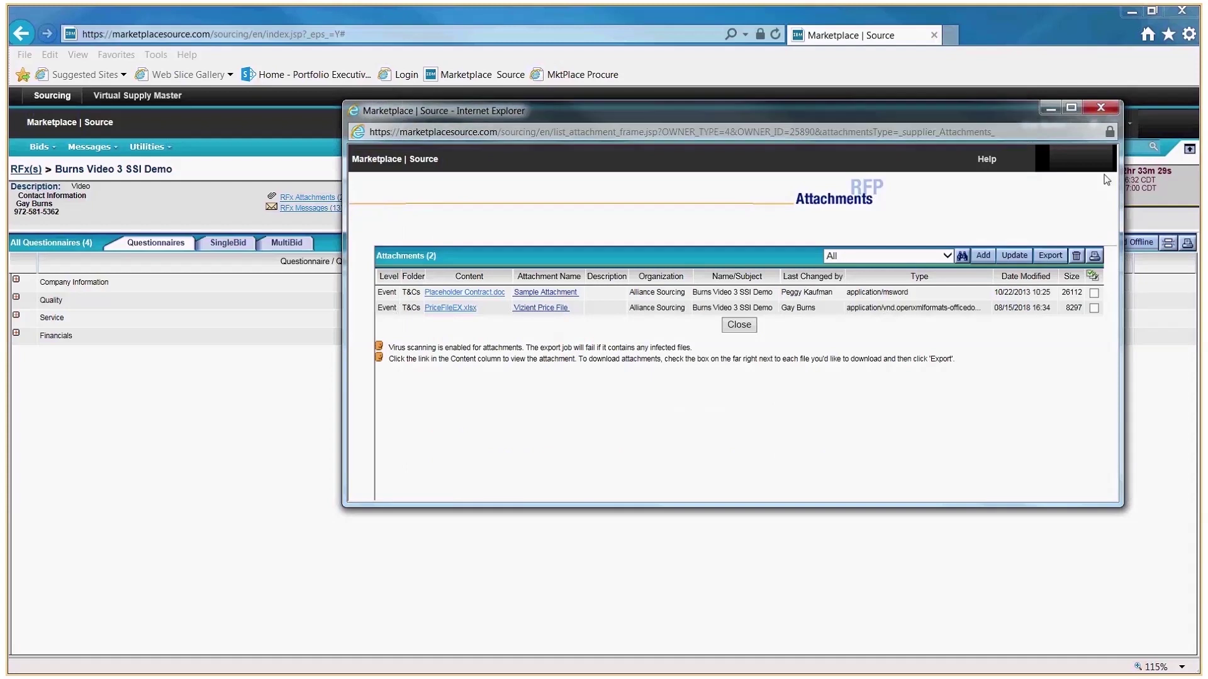
click(1101, 108)
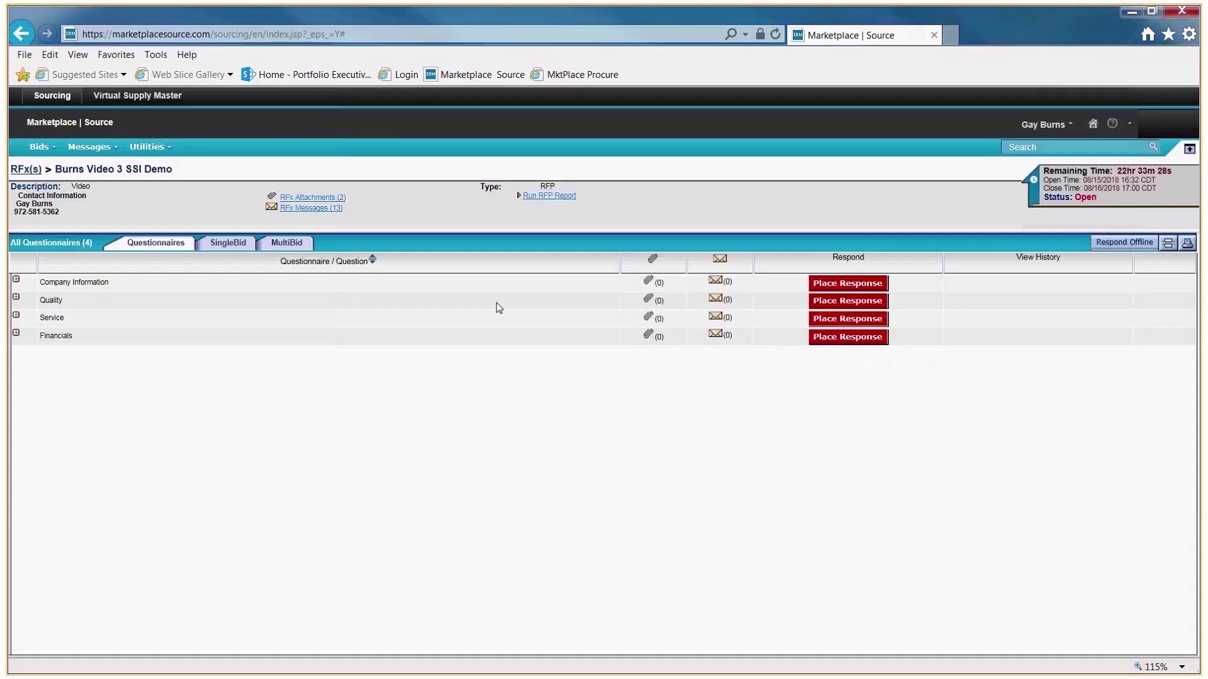
Read the latest invitation in RFx Messages and check the Sent Messages tab.
click(334, 214)
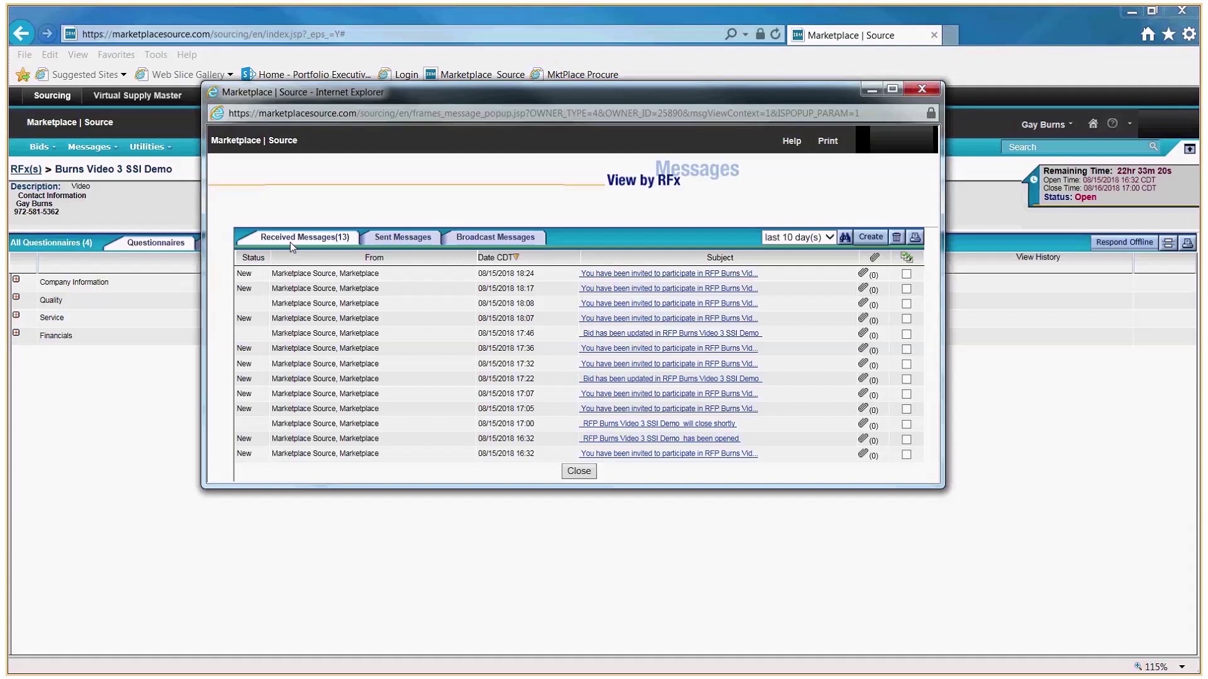
click(666, 274)
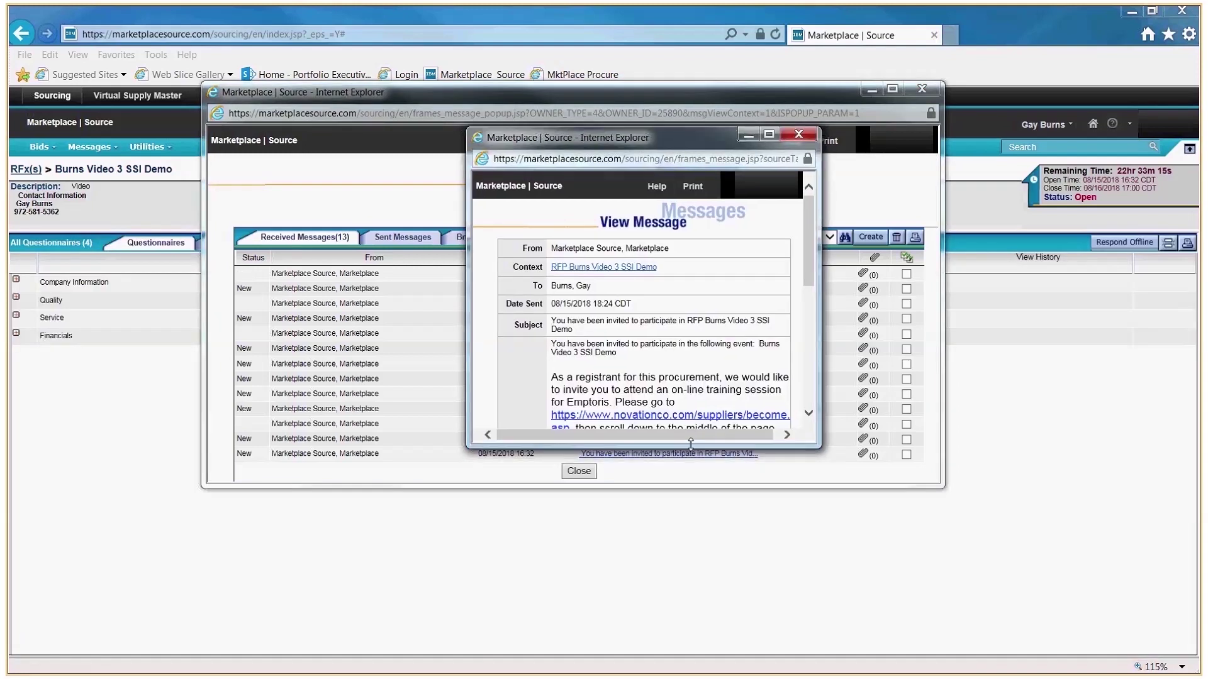
drag(691, 444, 711, 626)
click(805, 134)
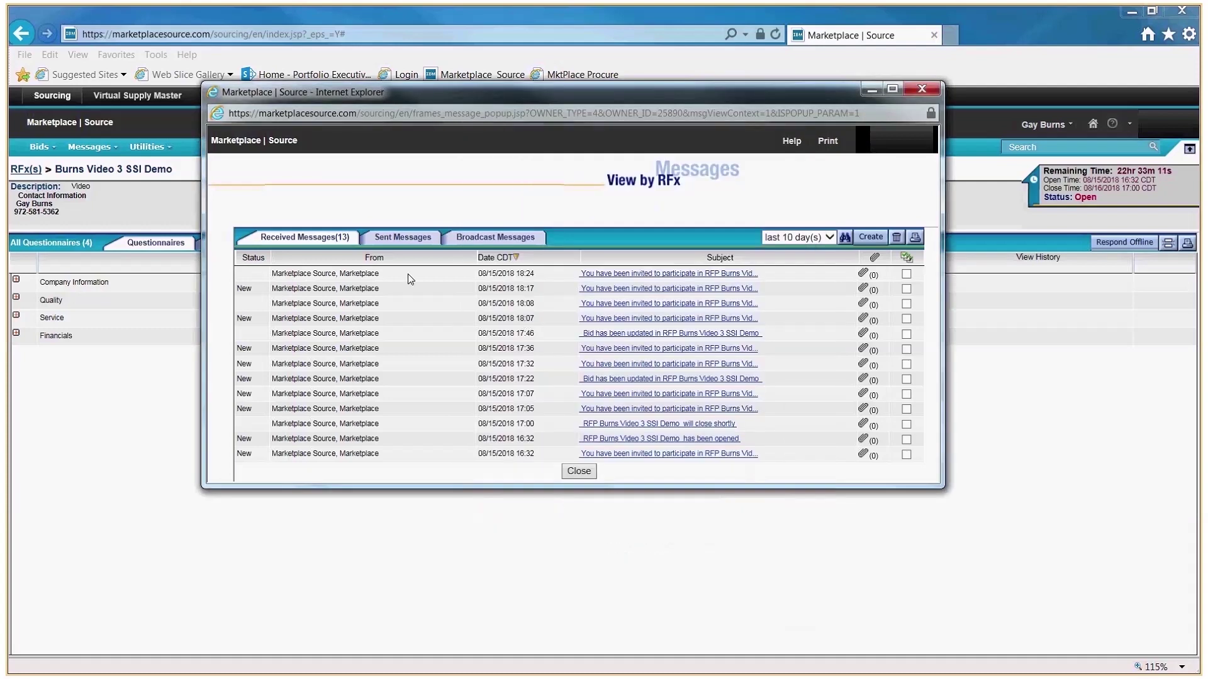
click(406, 239)
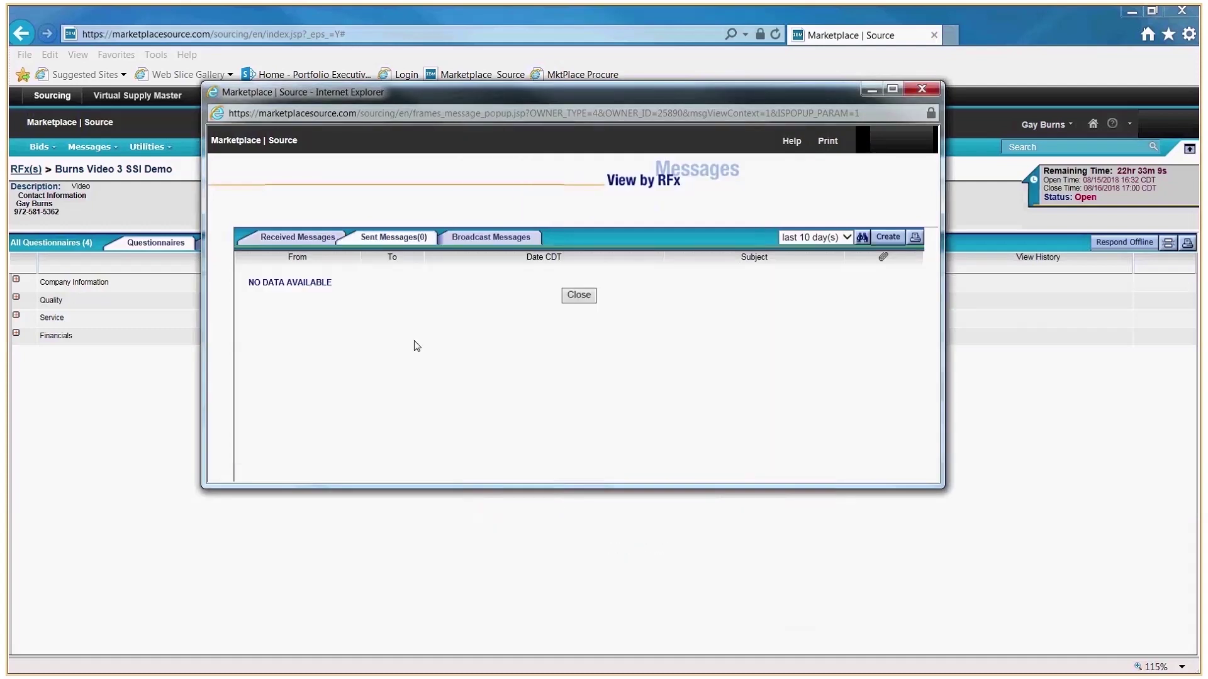
click(311, 246)
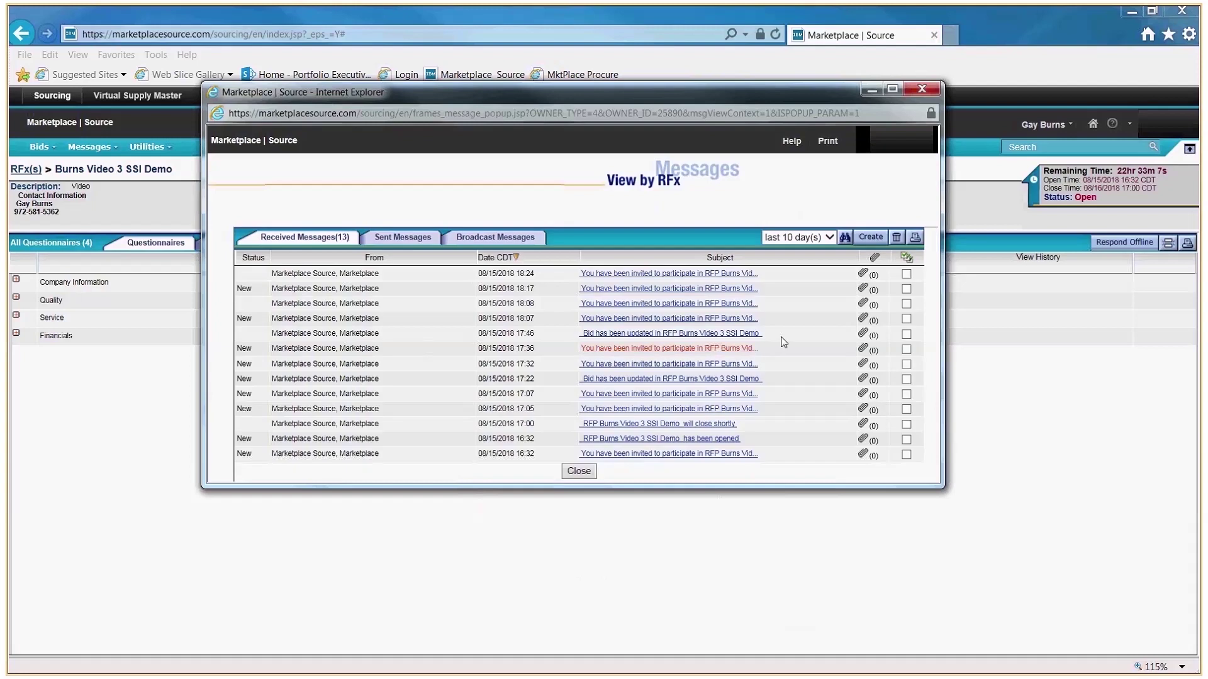
Show received messages from All dates and start a new message.
click(821, 240)
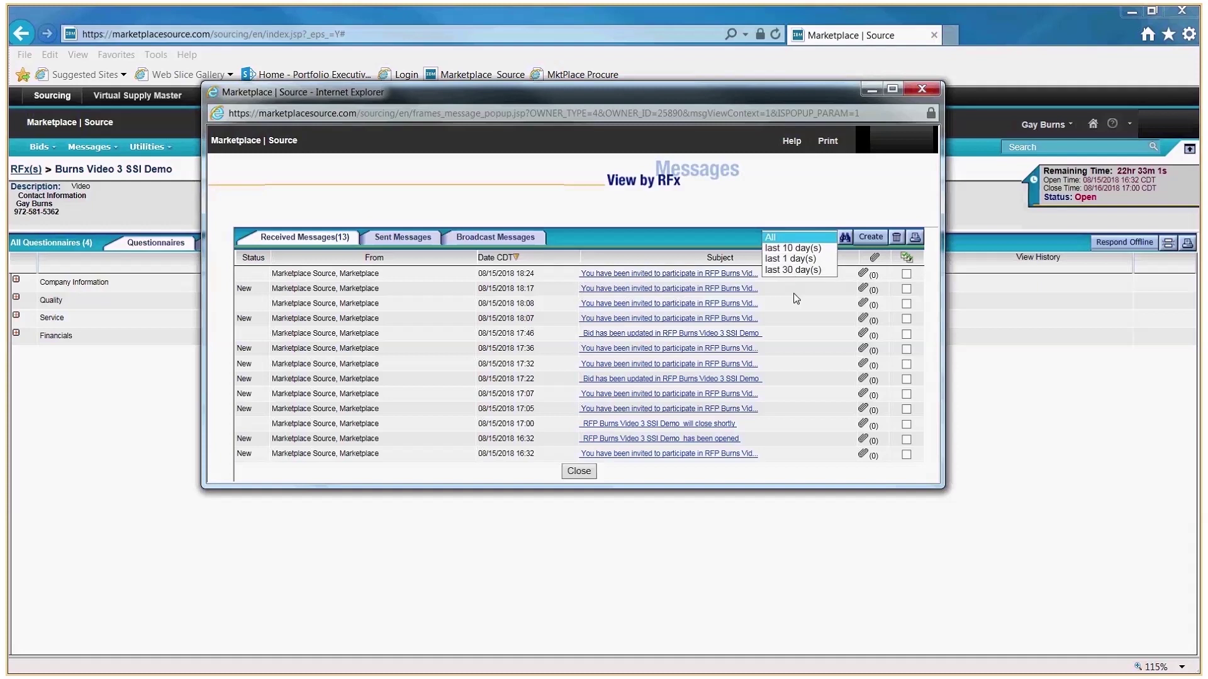
click(716, 237)
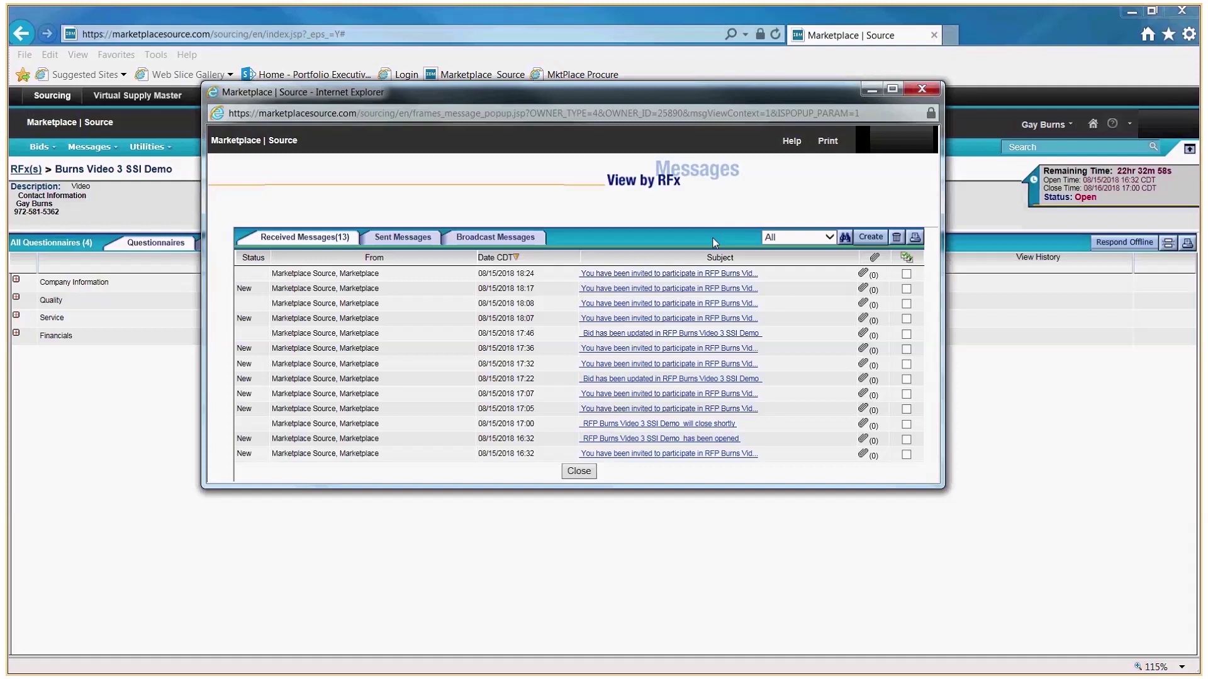
click(871, 237)
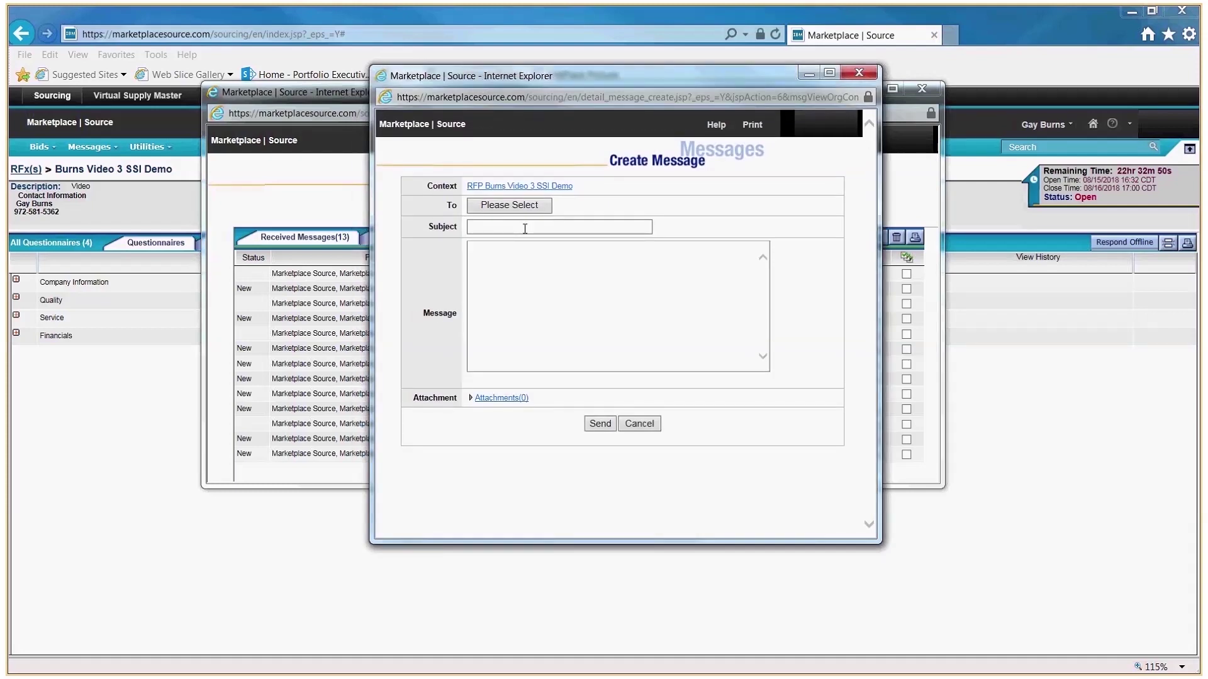
Address the new message to the Alliance Sourcing contact and enter its subject and body.
click(509, 206)
click(495, 288)
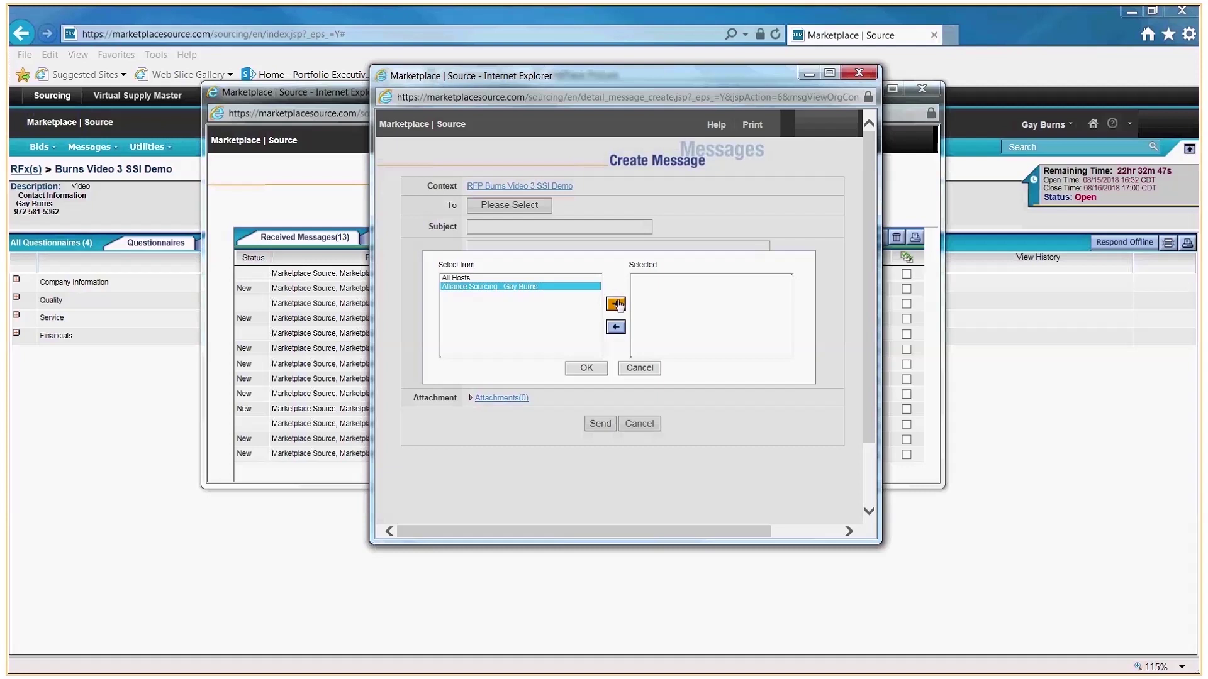
click(615, 304)
click(585, 368)
click(483, 252)
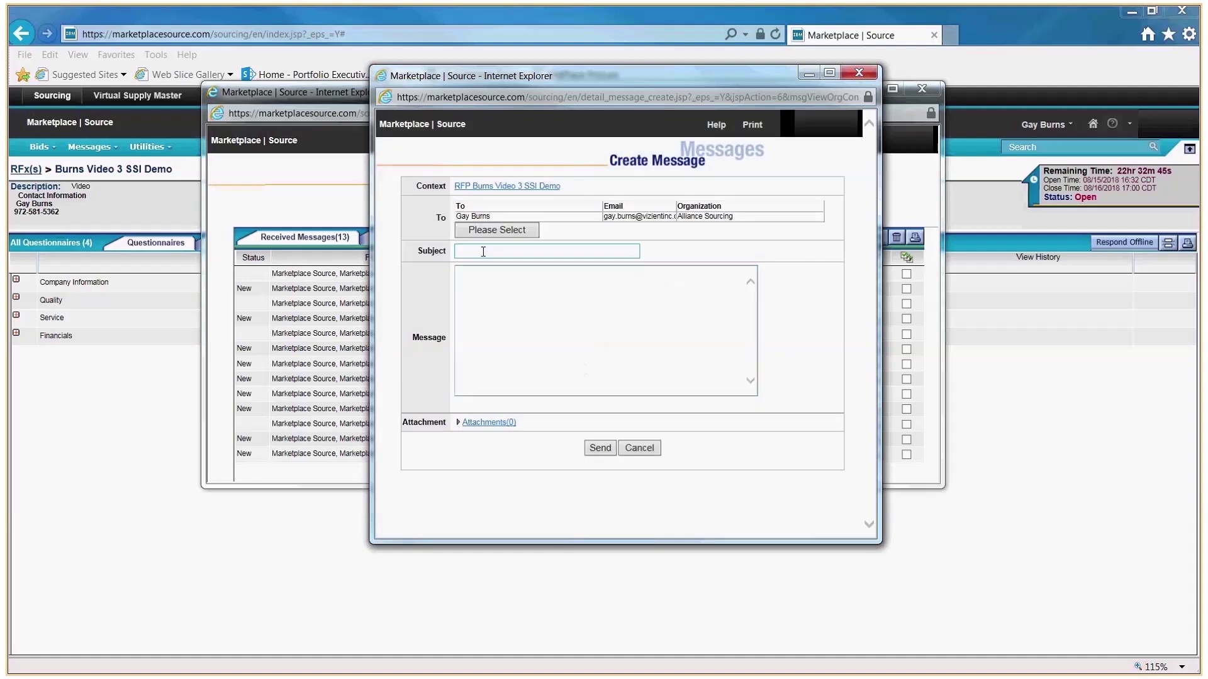
click(473, 287)
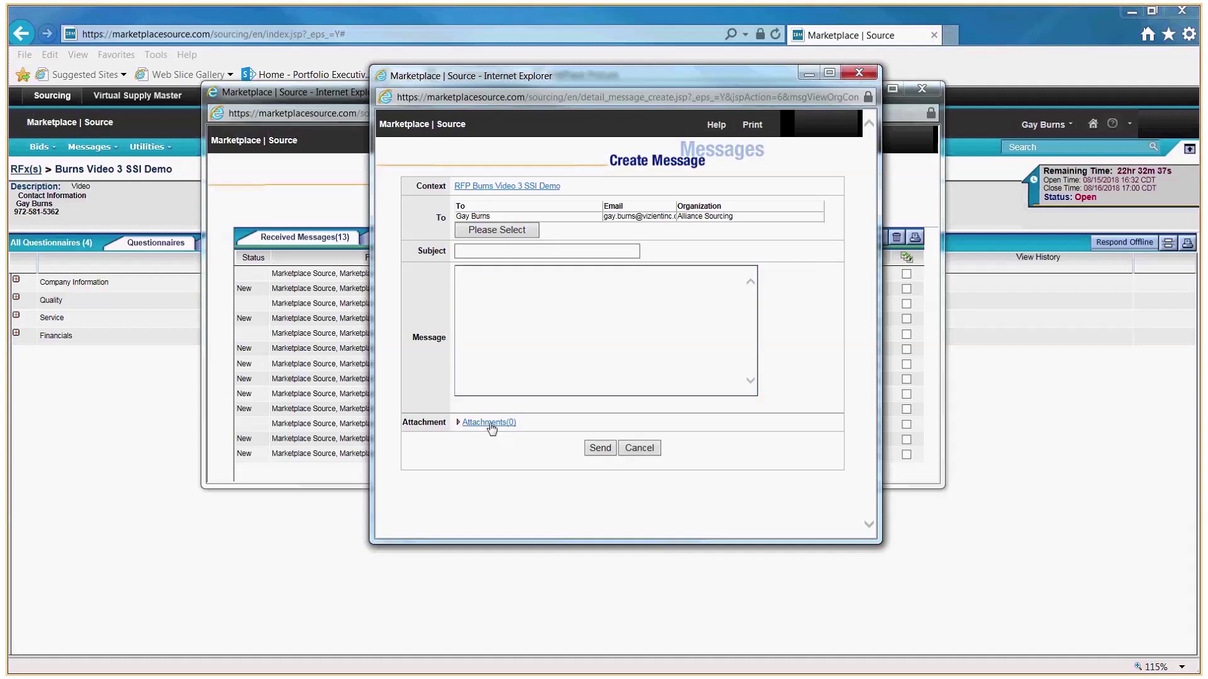
Attach the offline response spreadsheet to the message and save the attachment.
click(490, 423)
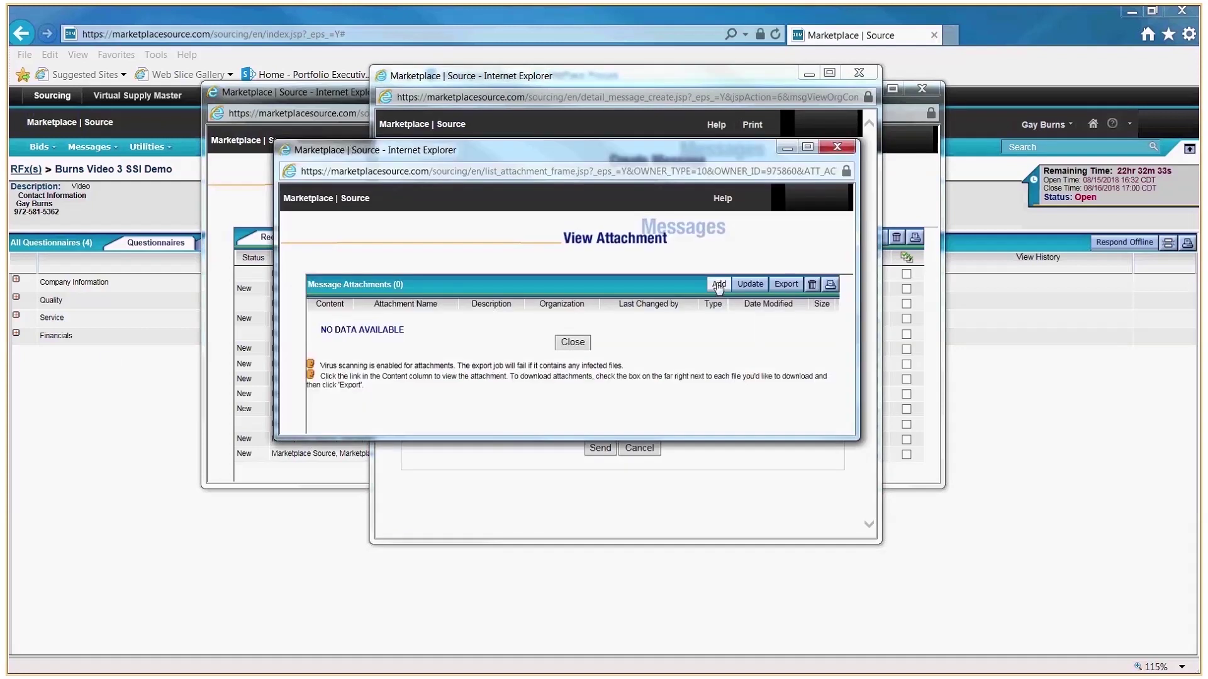
click(719, 283)
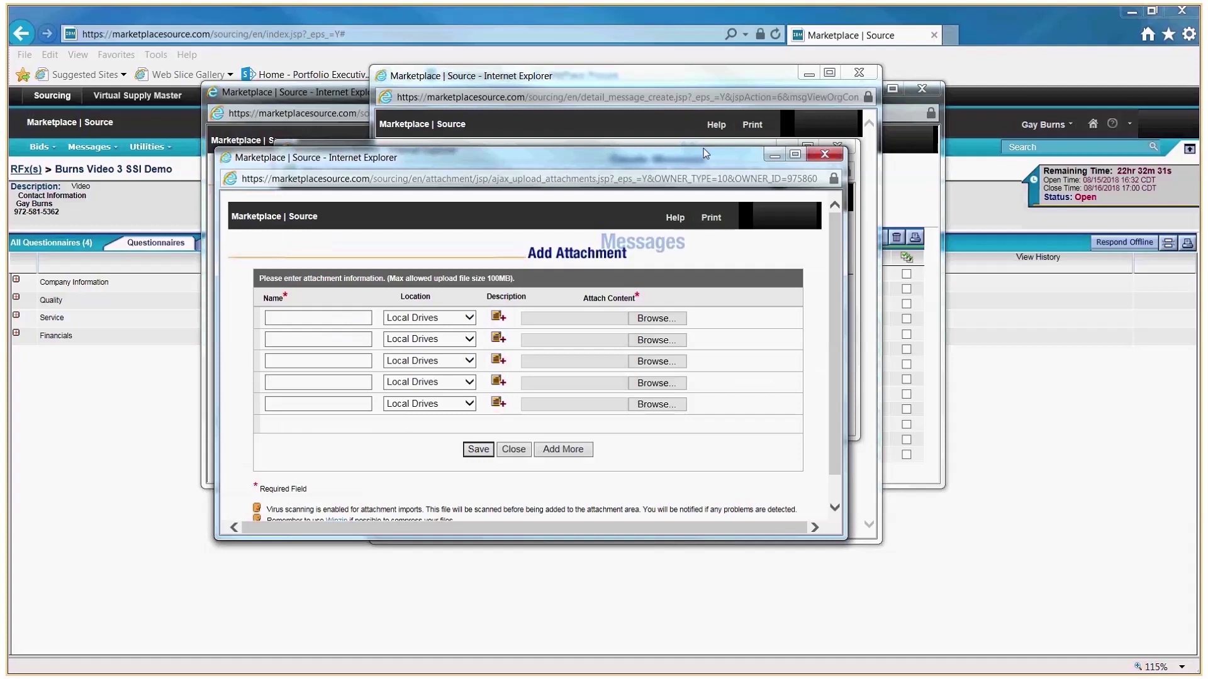
click(692, 306)
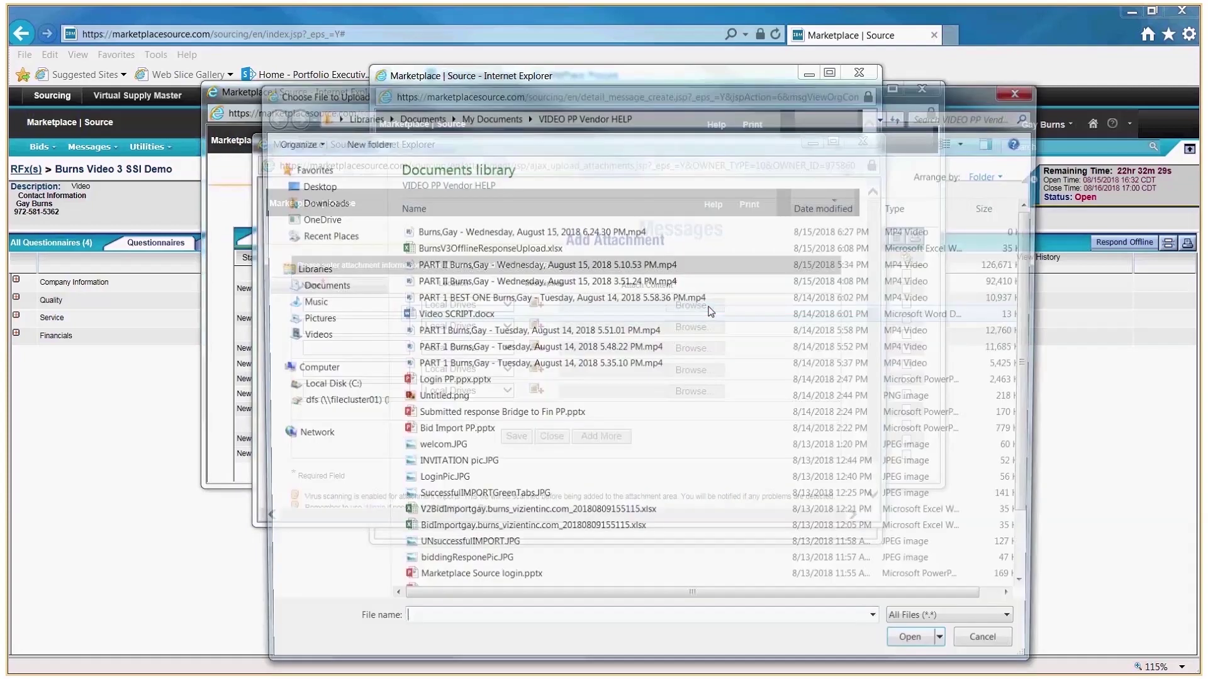
click(484, 248)
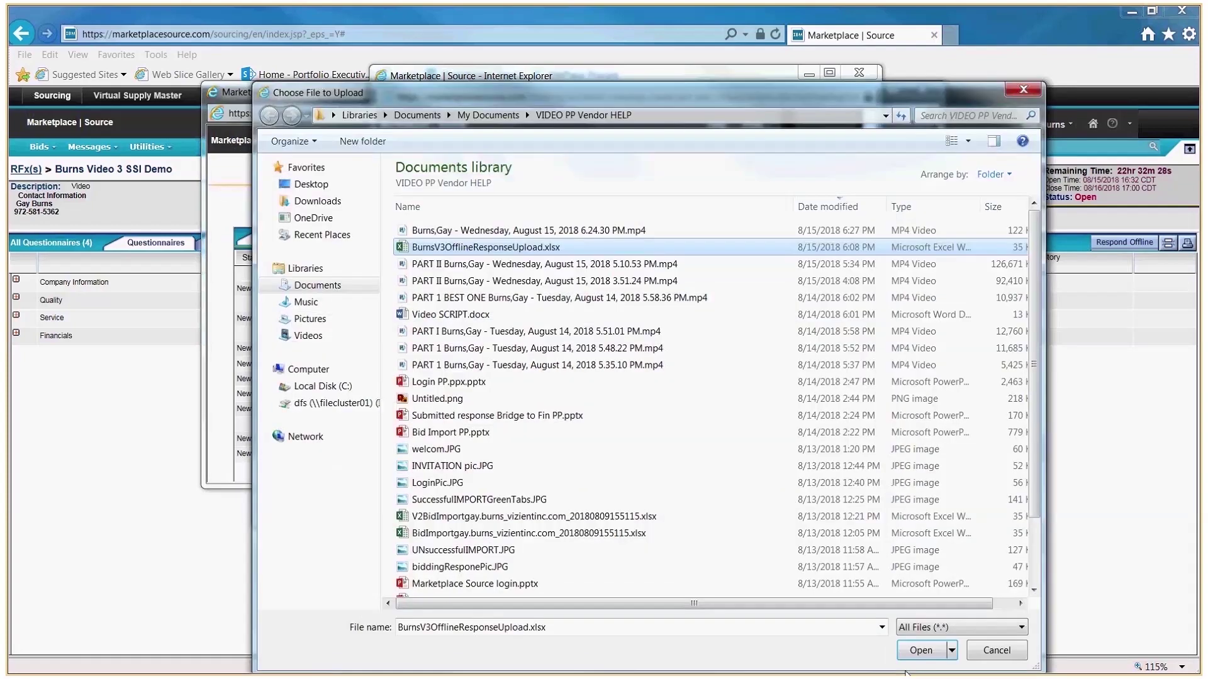
click(919, 650)
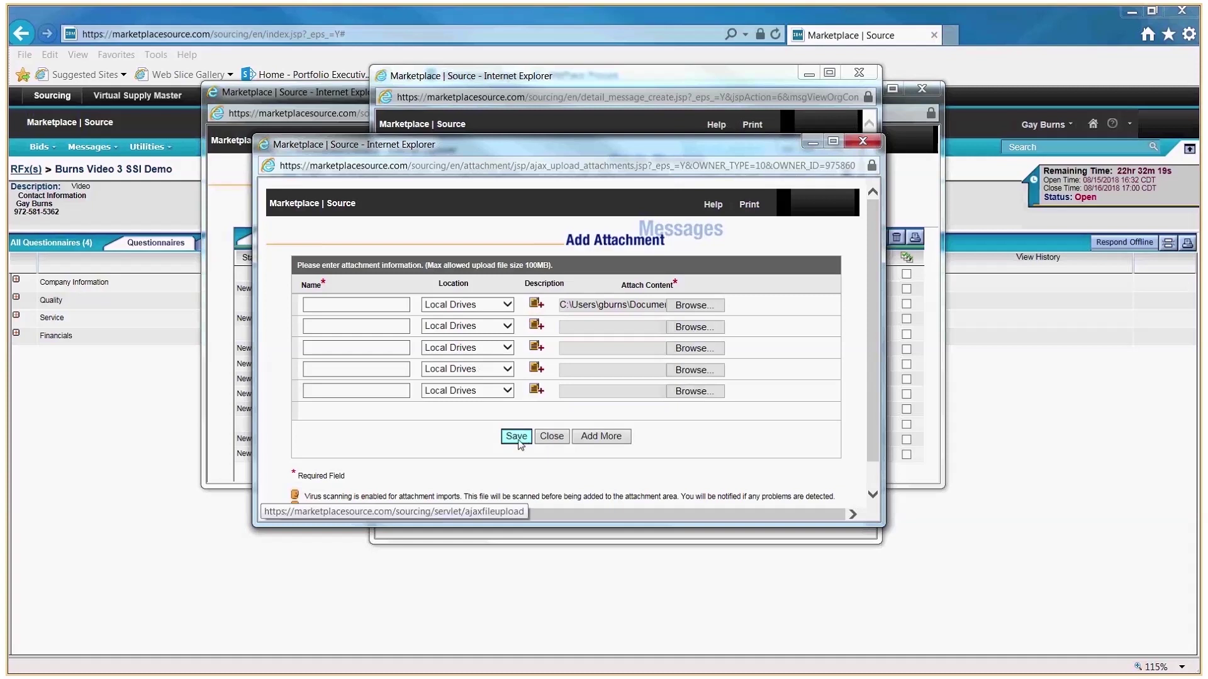
click(871, 144)
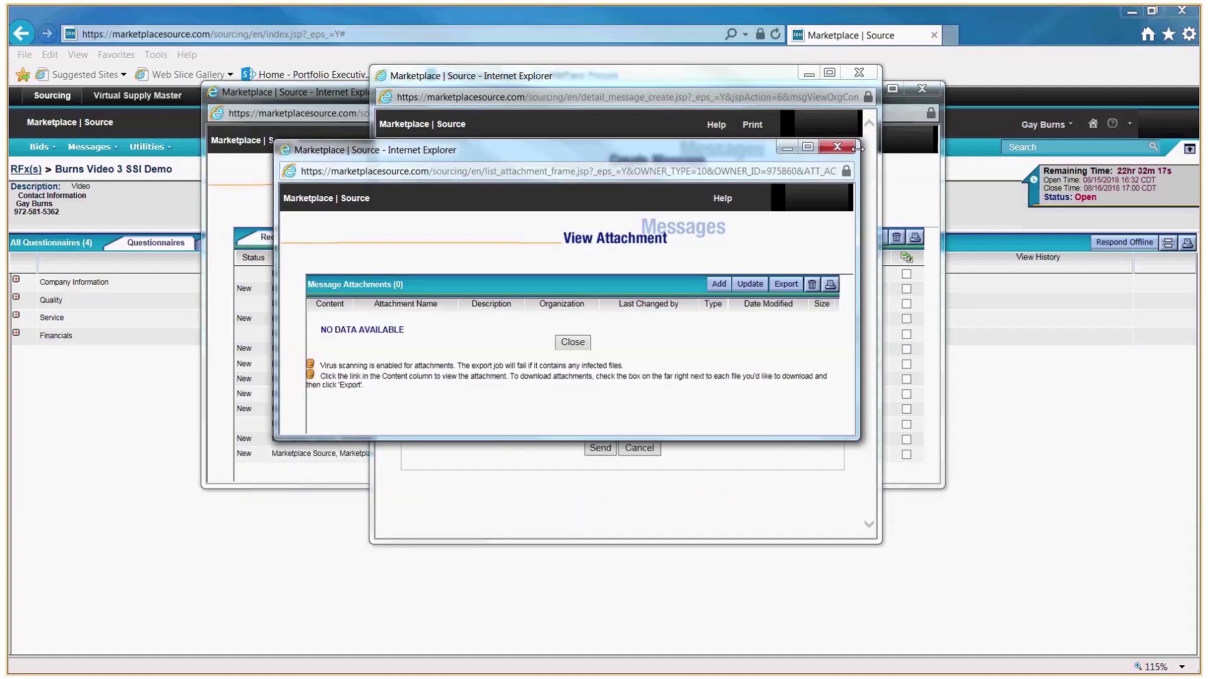
Close the attachment list, send the message, and close the messages window.
click(872, 143)
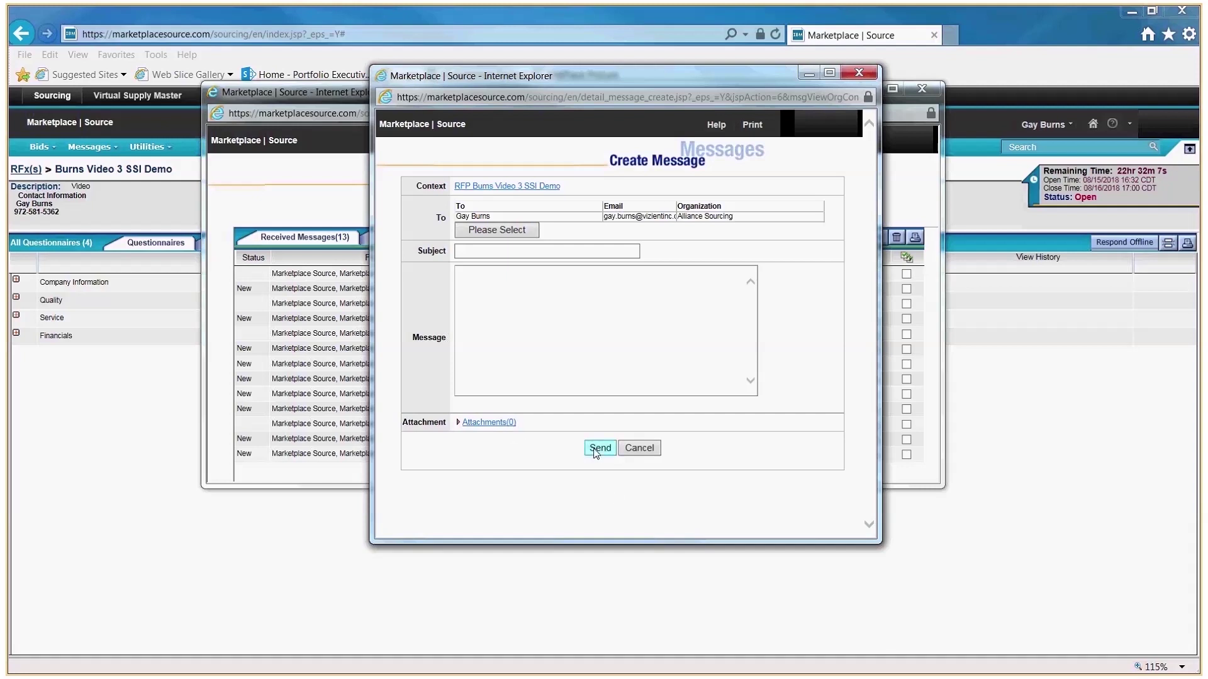
click(859, 72)
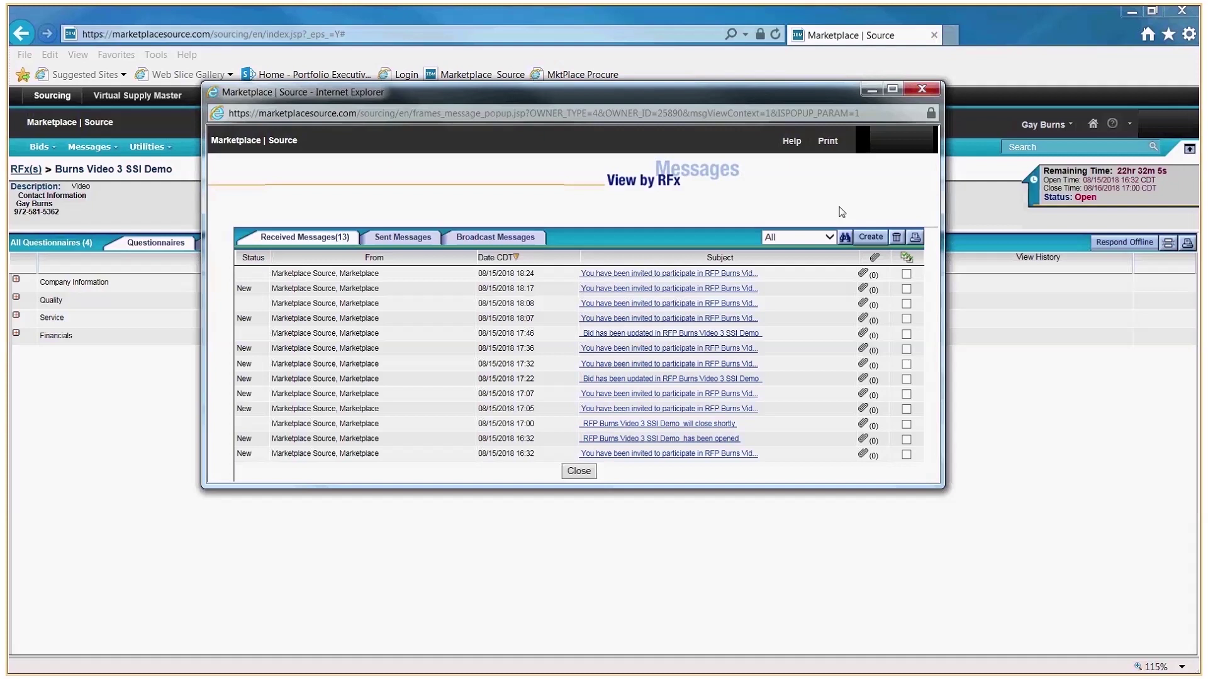
click(579, 472)
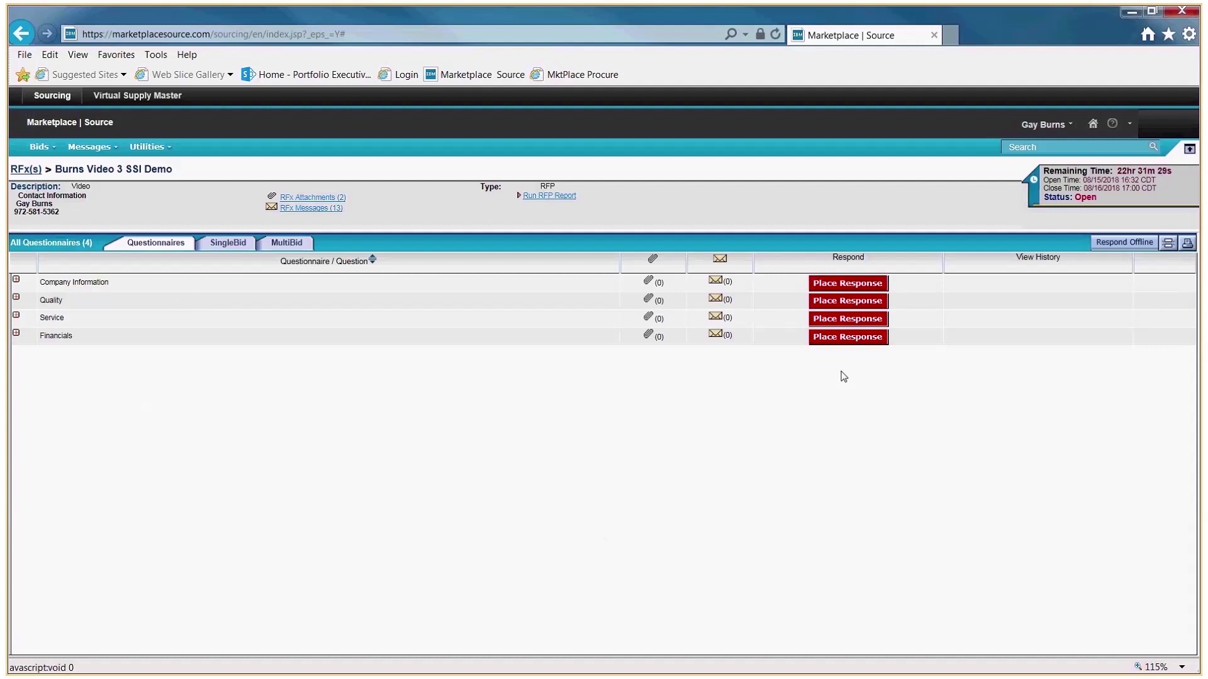
Answer Company Information with Federal Tax ID 123456 and 'Less than 1 year', then open its attachments.
click(882, 285)
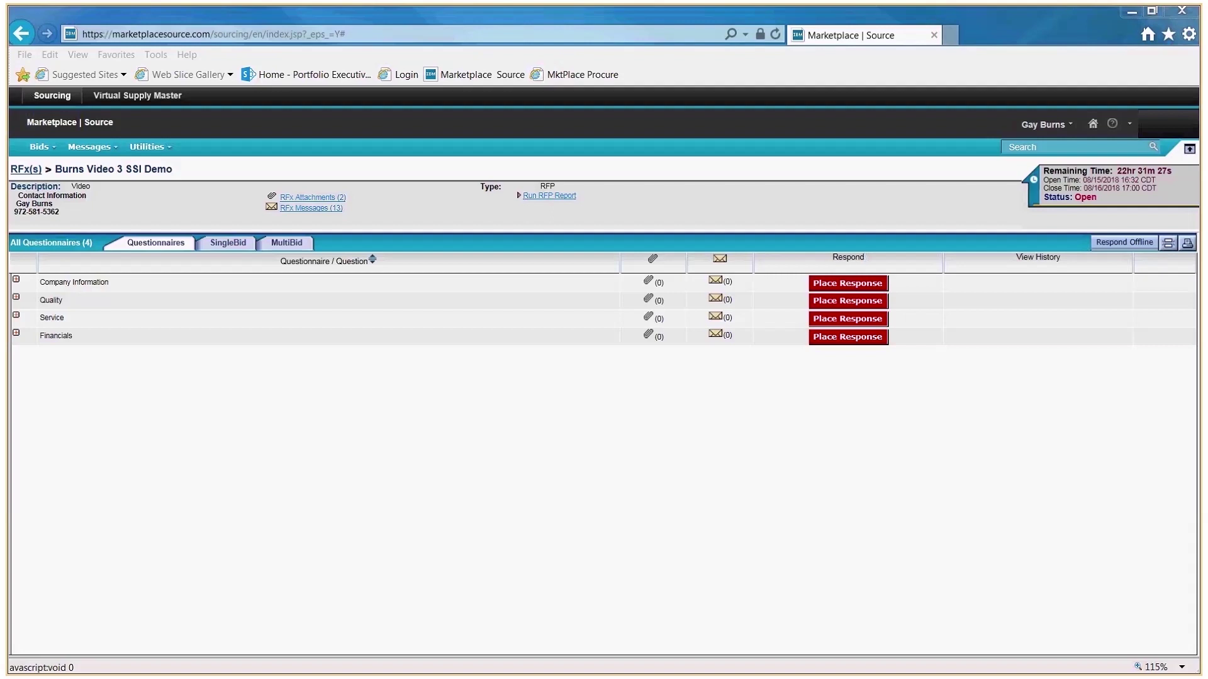
drag(985, 75, 1059, 69)
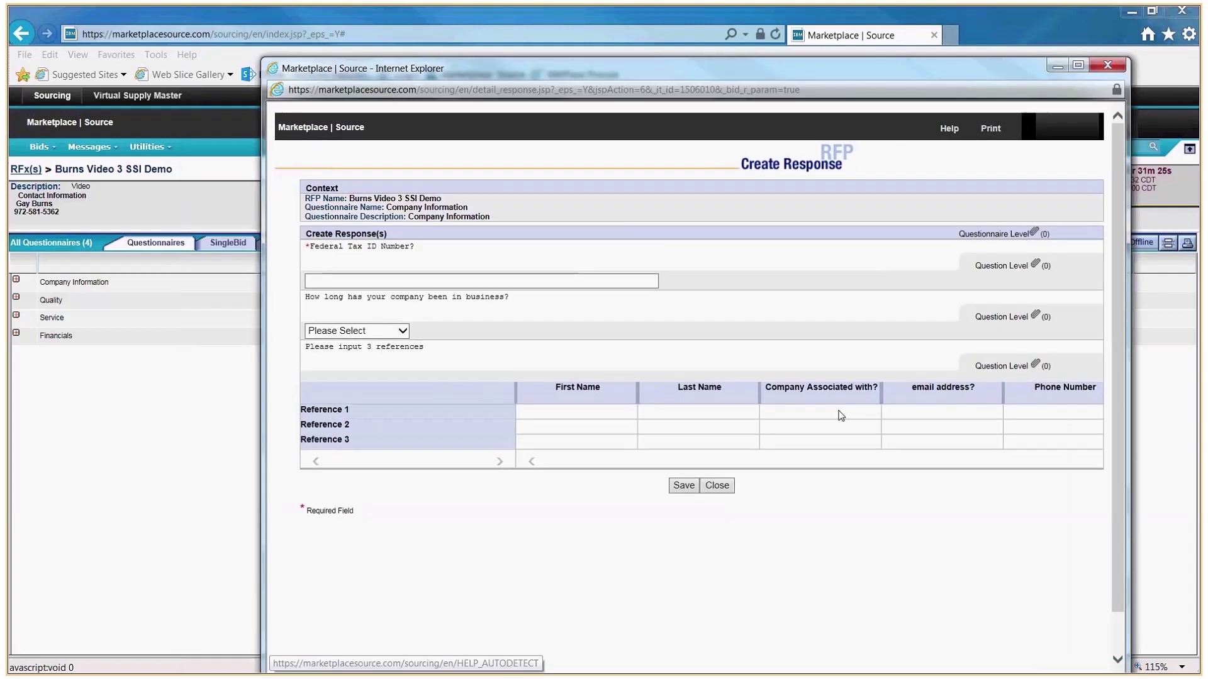
click(510, 282)
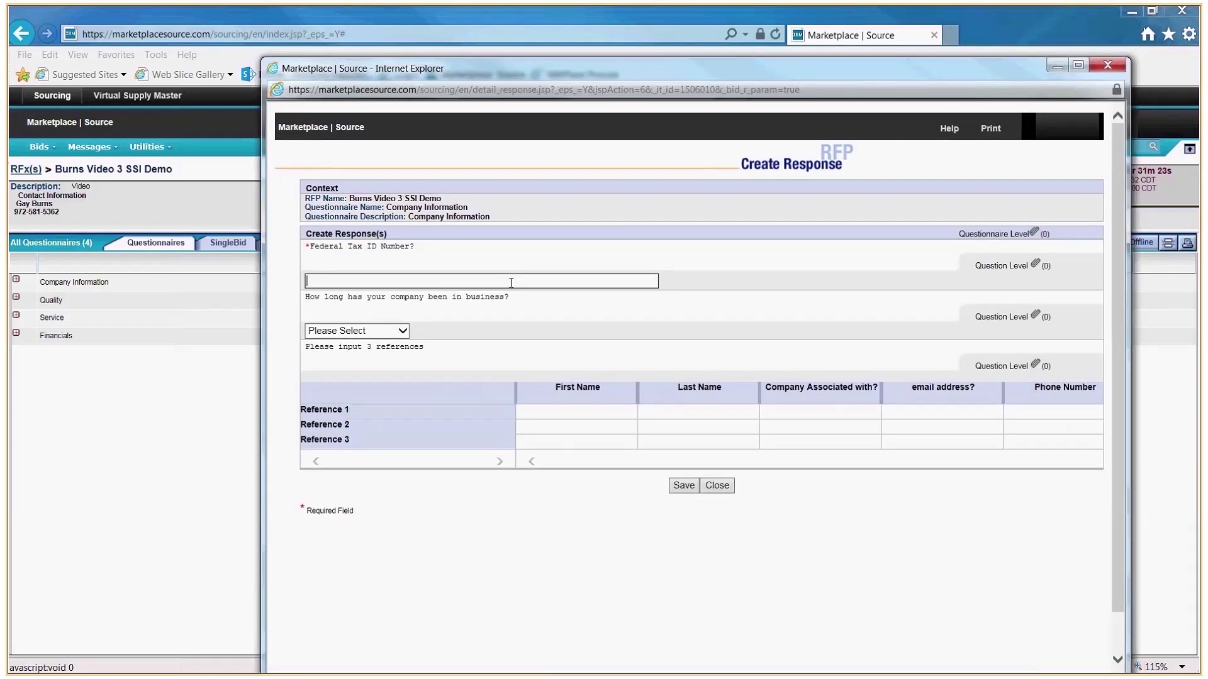
text(123456)
key(Tab)
key(Down)
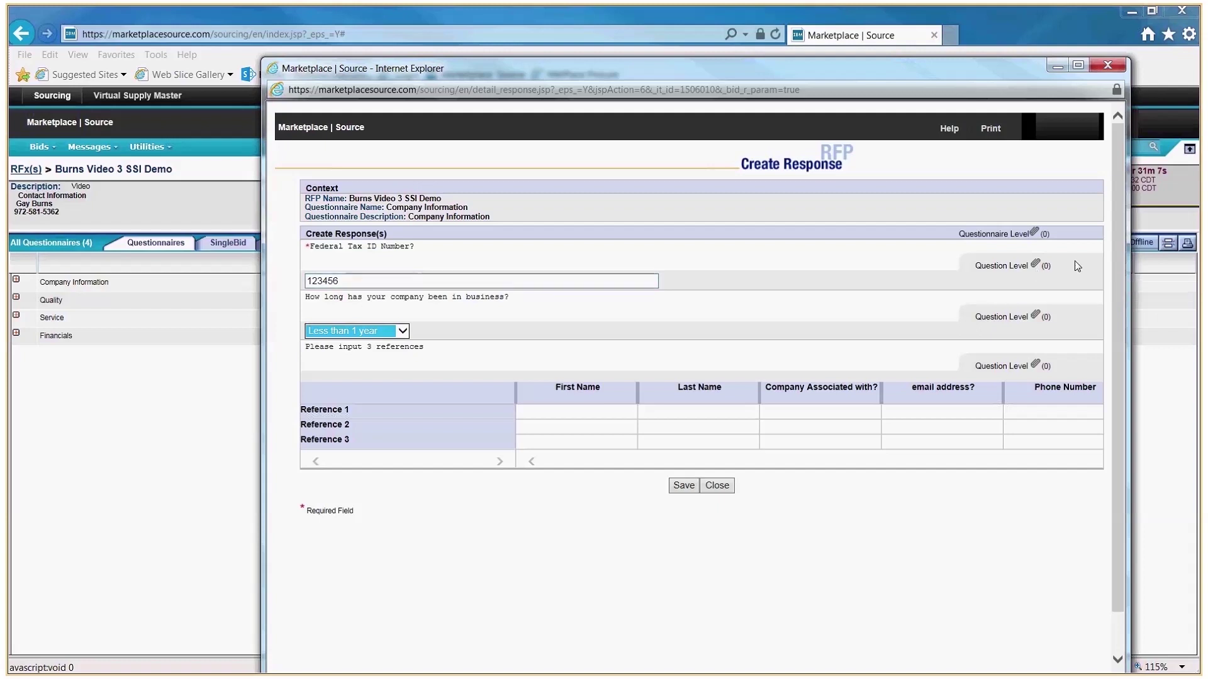
click(1037, 265)
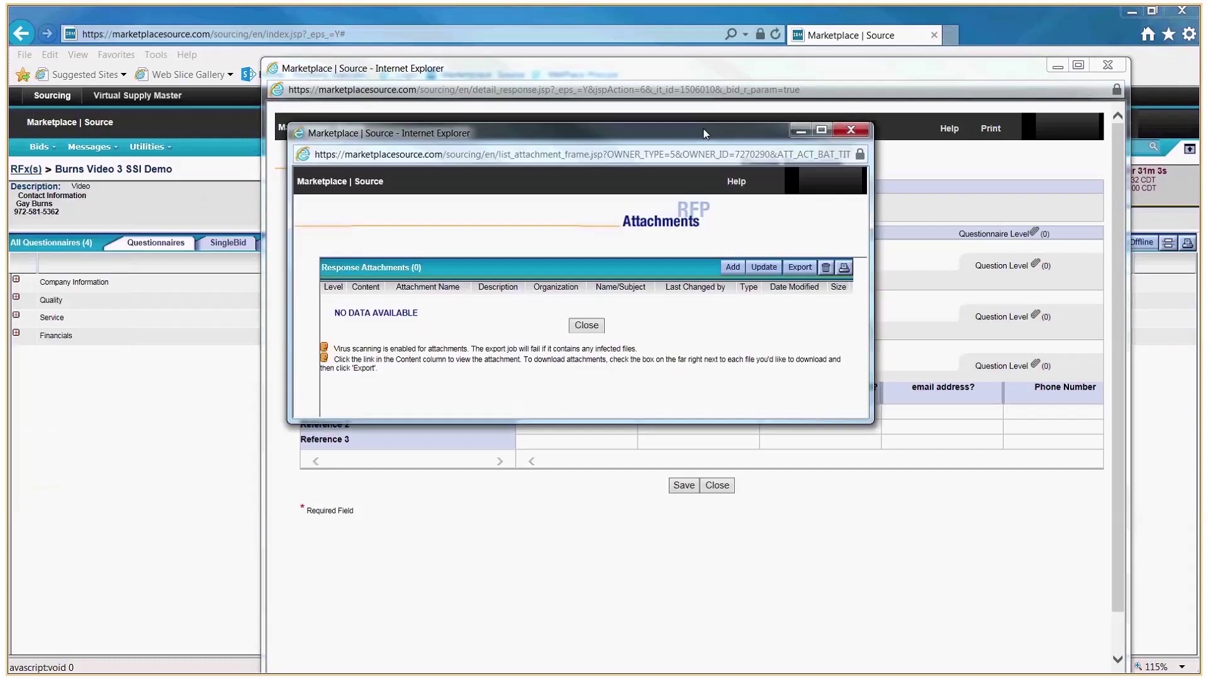
Pick a file for a new response attachment, then close the upload and Attachments windows without saving.
click(732, 267)
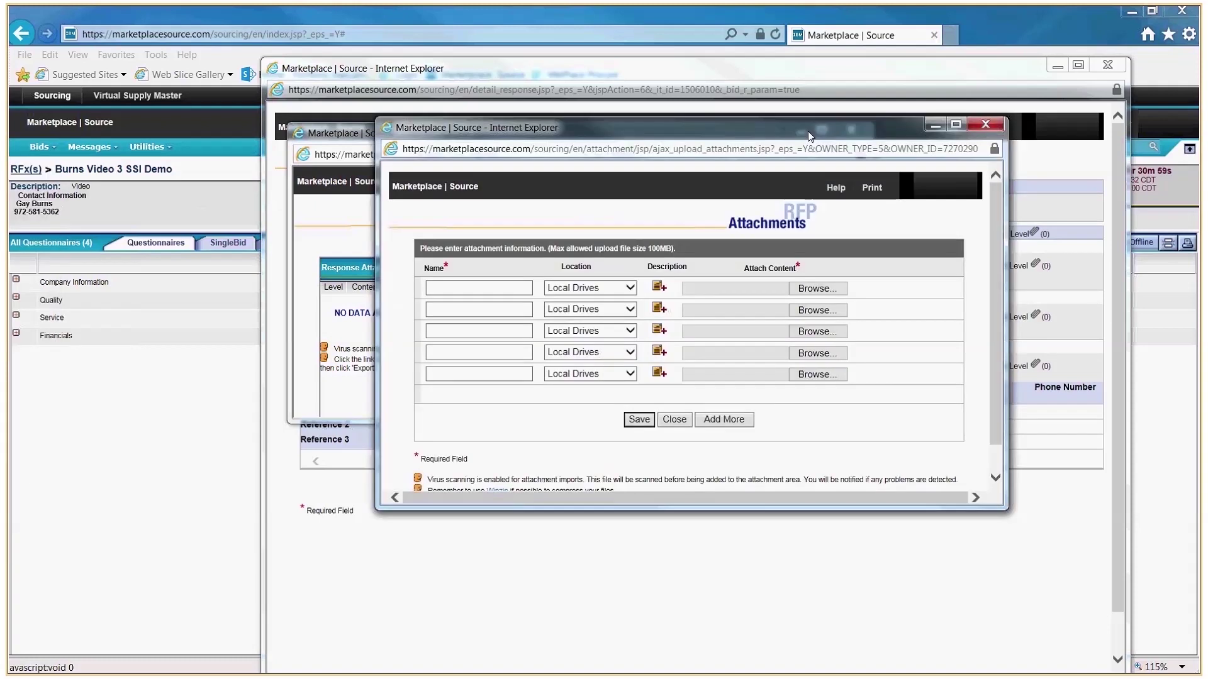
click(821, 289)
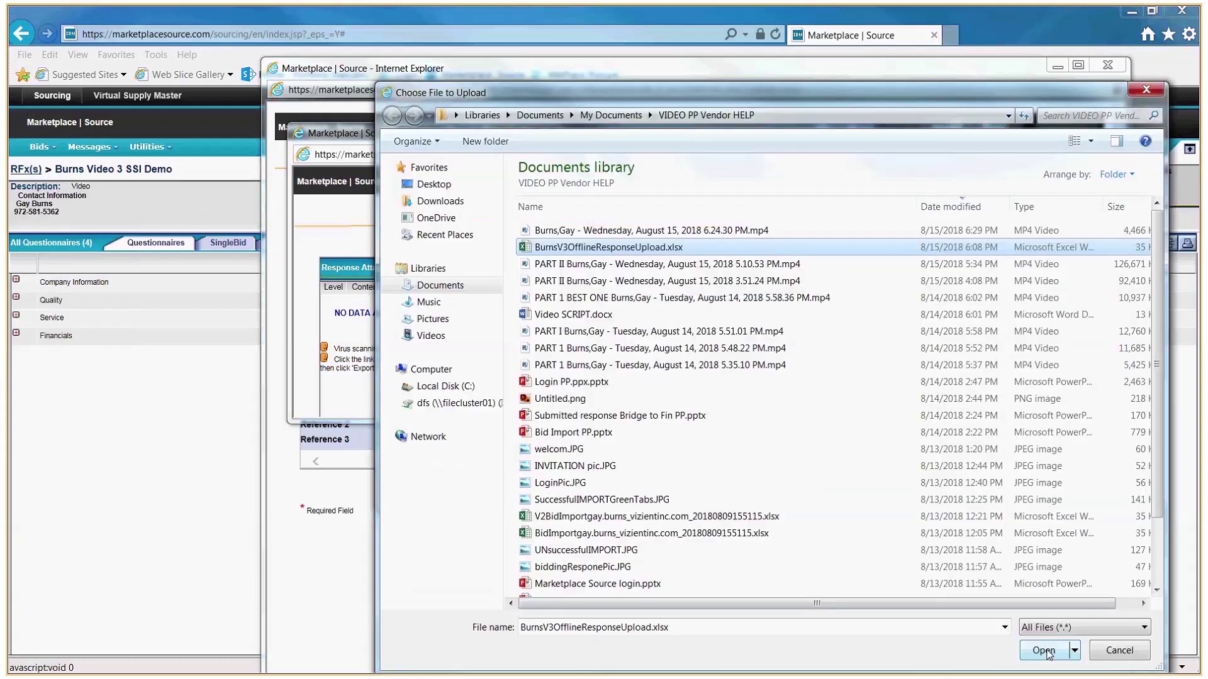
click(1044, 650)
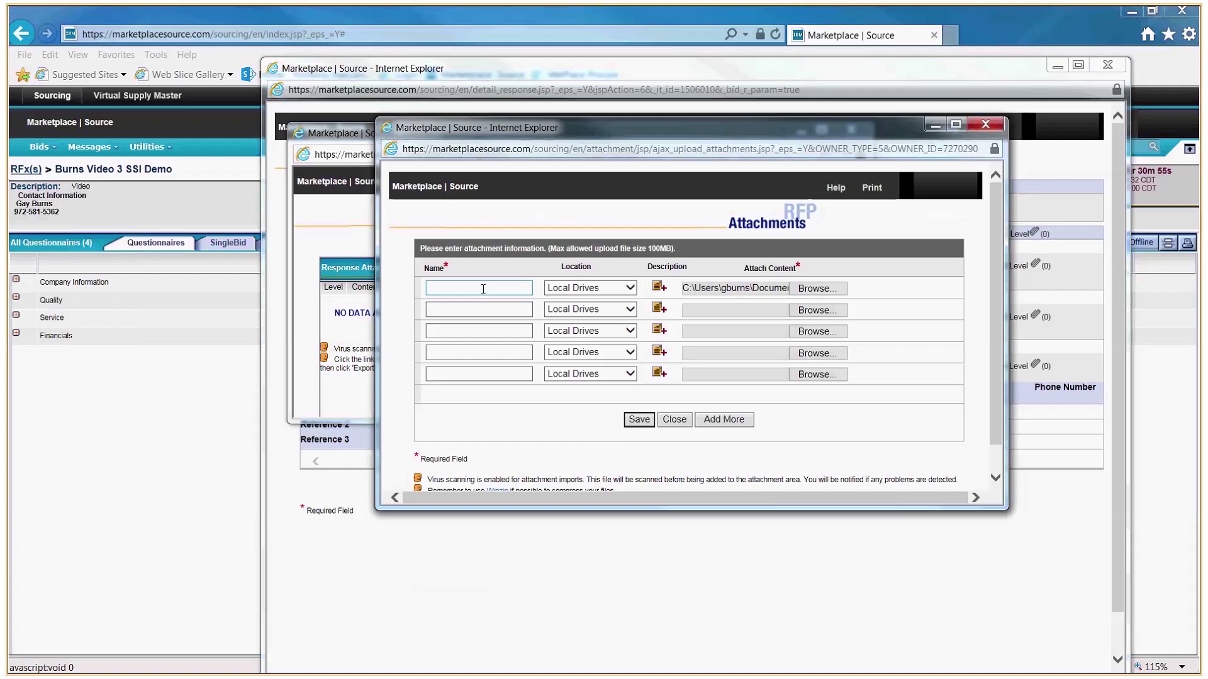
click(483, 290)
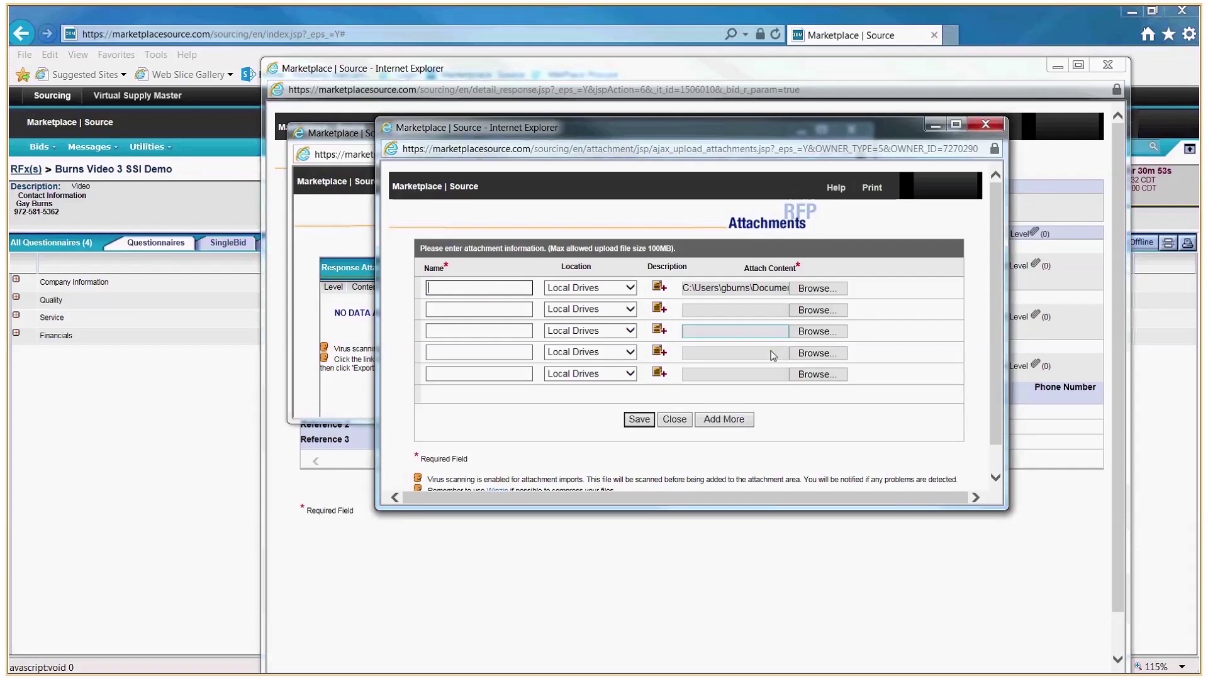
click(986, 126)
click(854, 135)
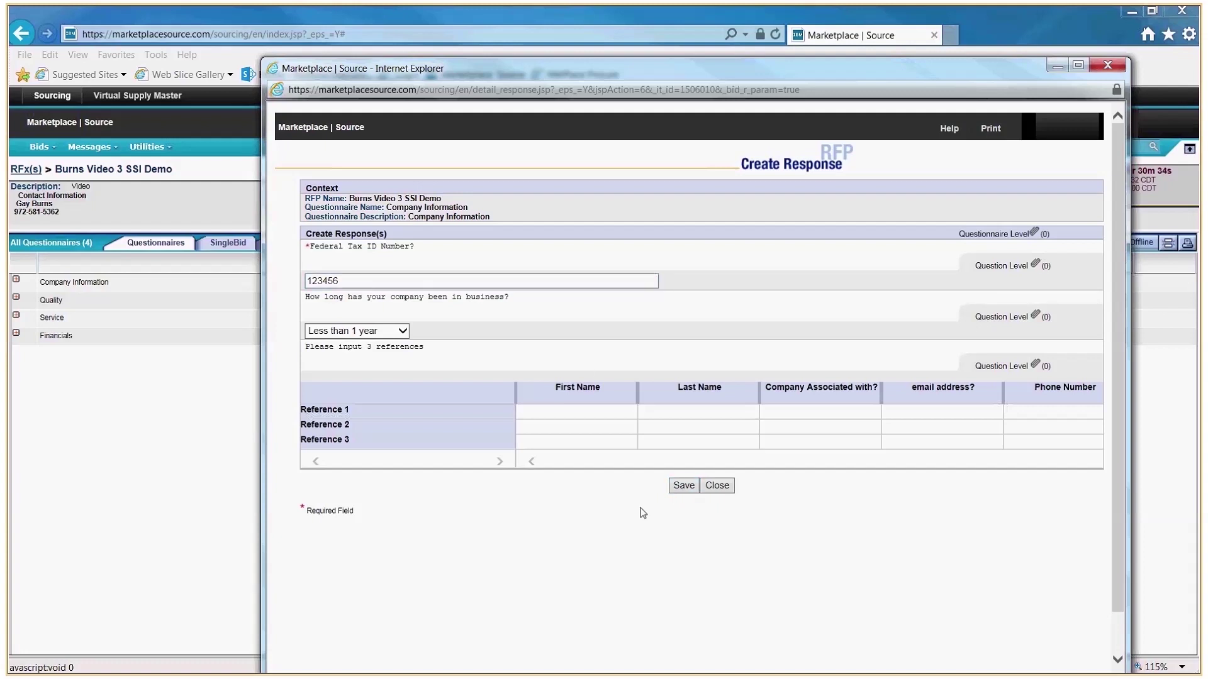
Save the Company Information response, then open its revision window and close it unchanged.
click(682, 484)
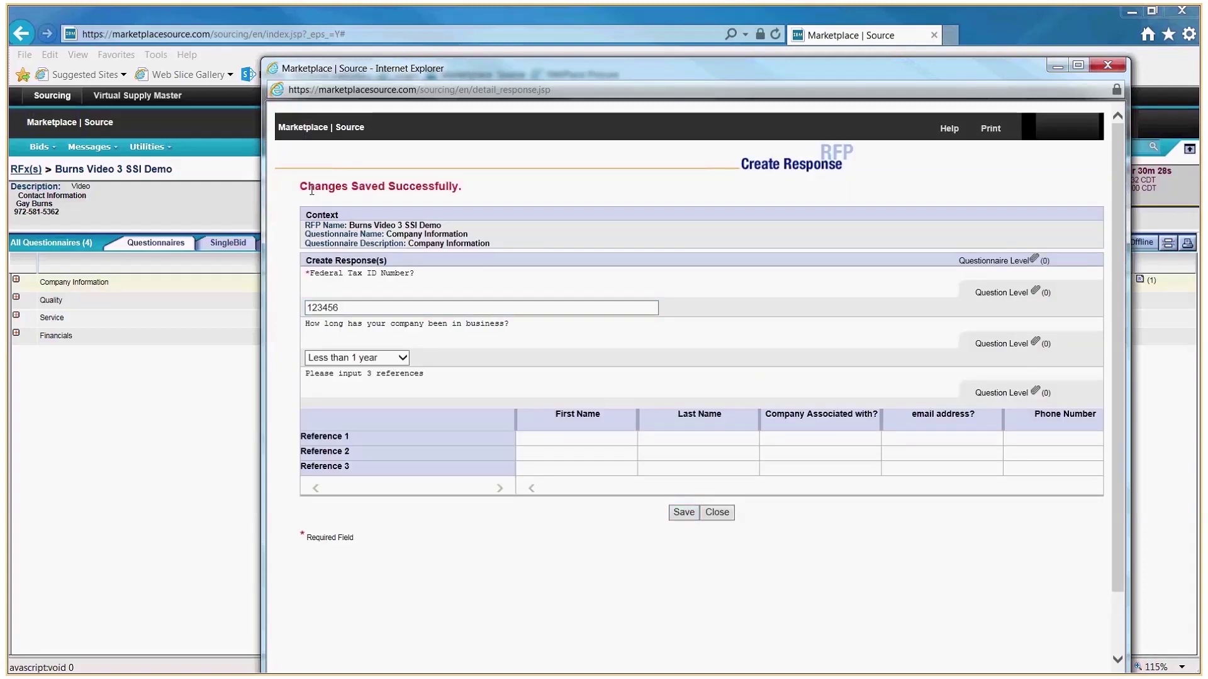
click(718, 514)
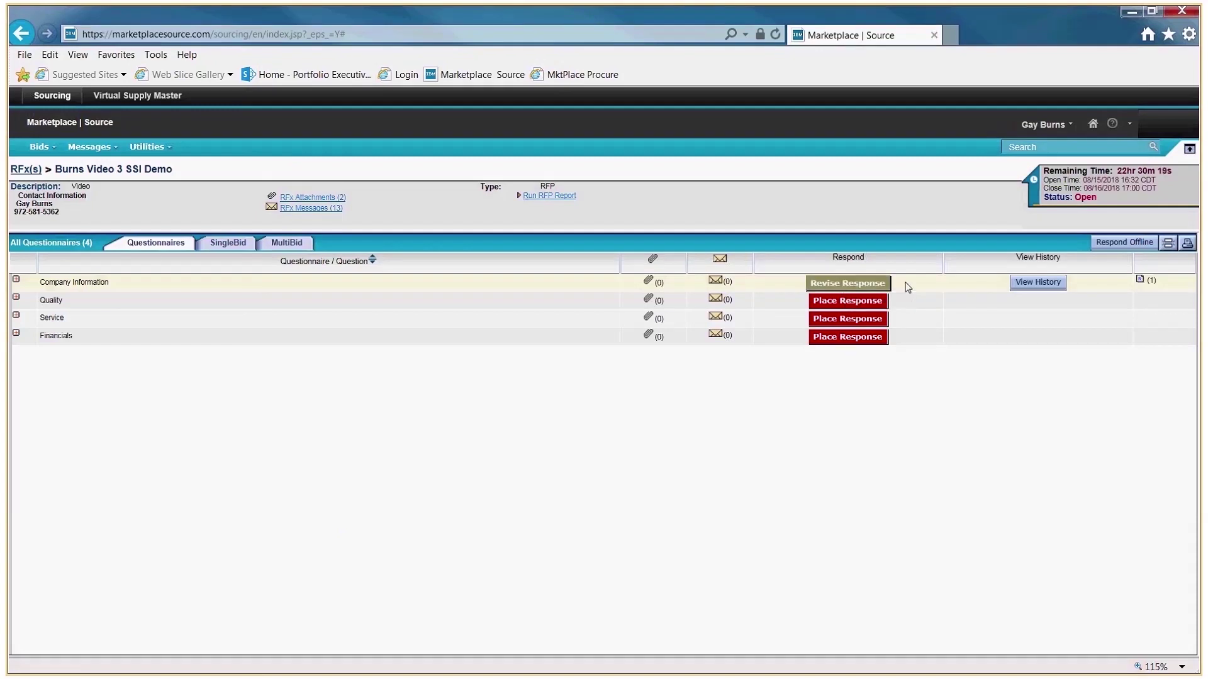
click(872, 283)
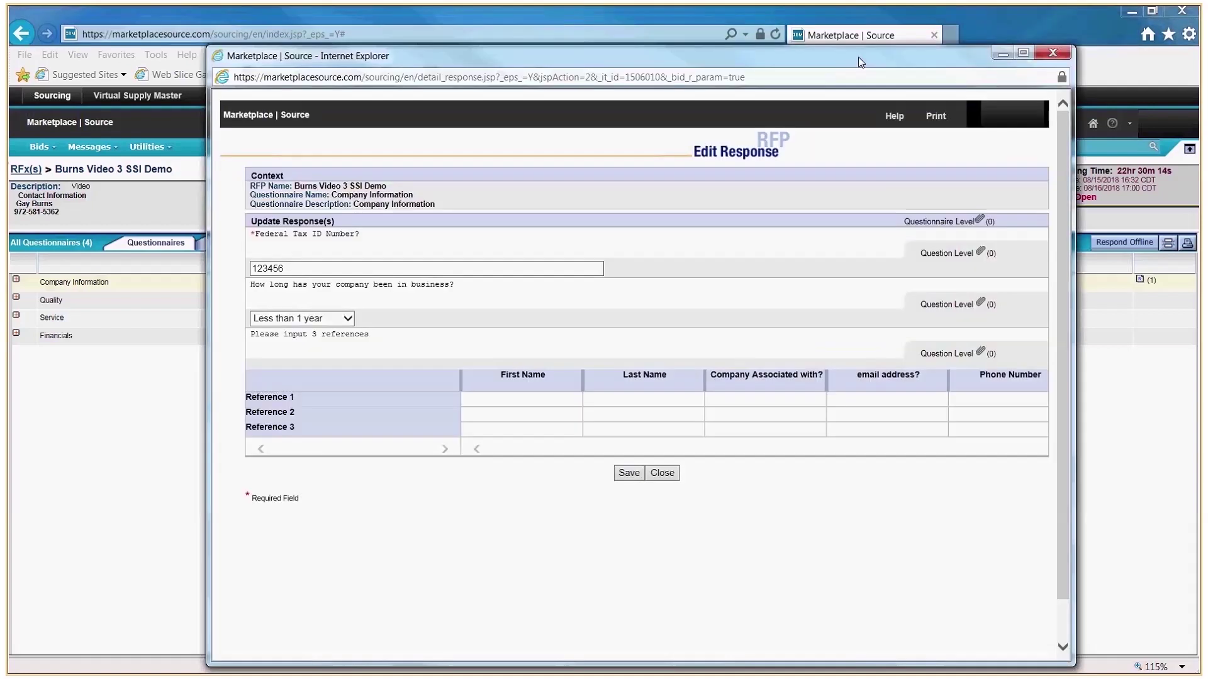
drag(861, 62, 895, 61)
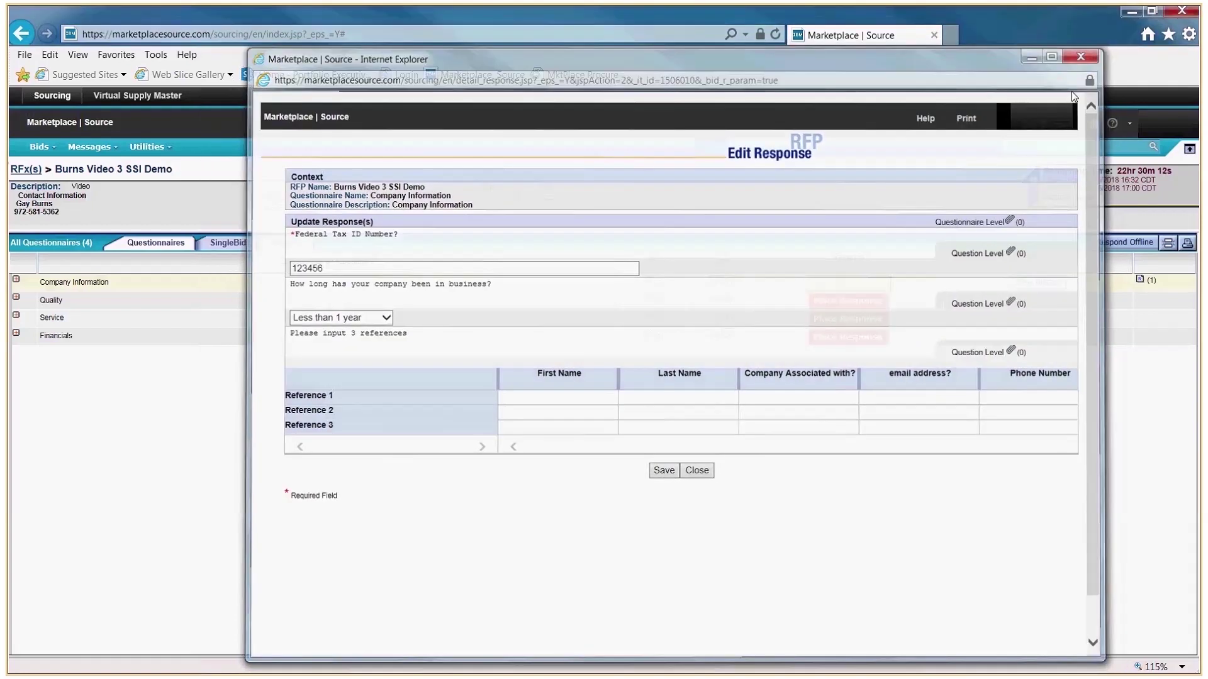
key(alt+F4)
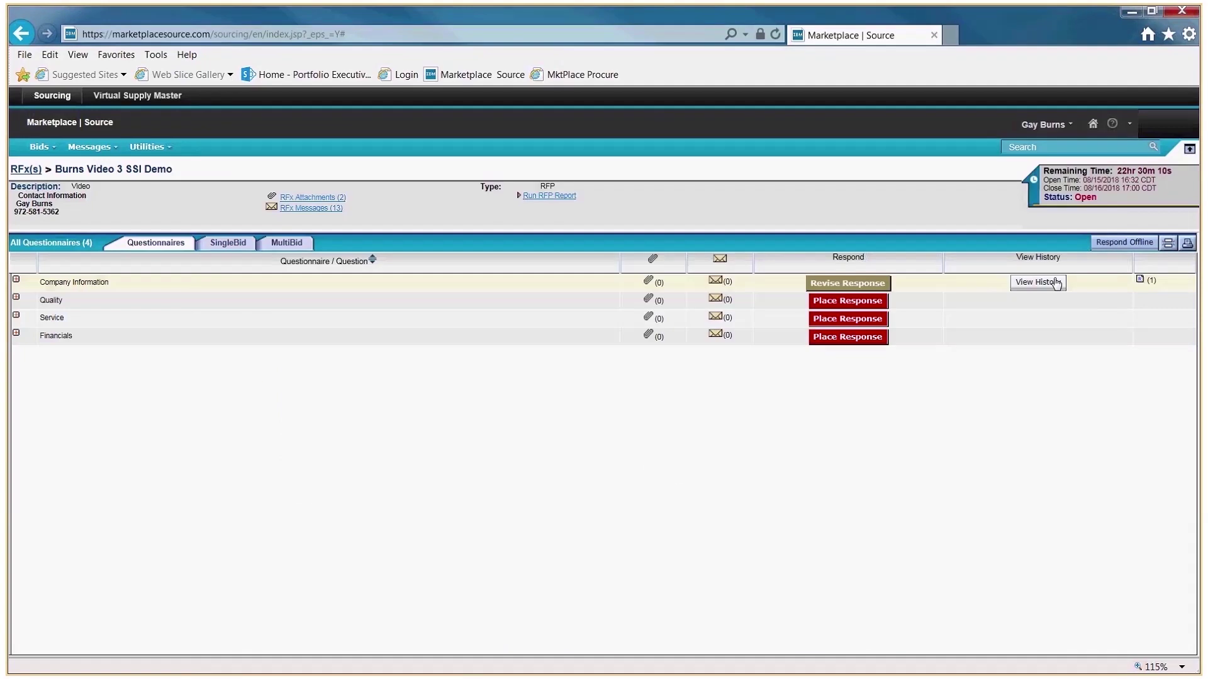
Check the Company Information submission history, then start a response to the Quality questionnaire.
click(1056, 282)
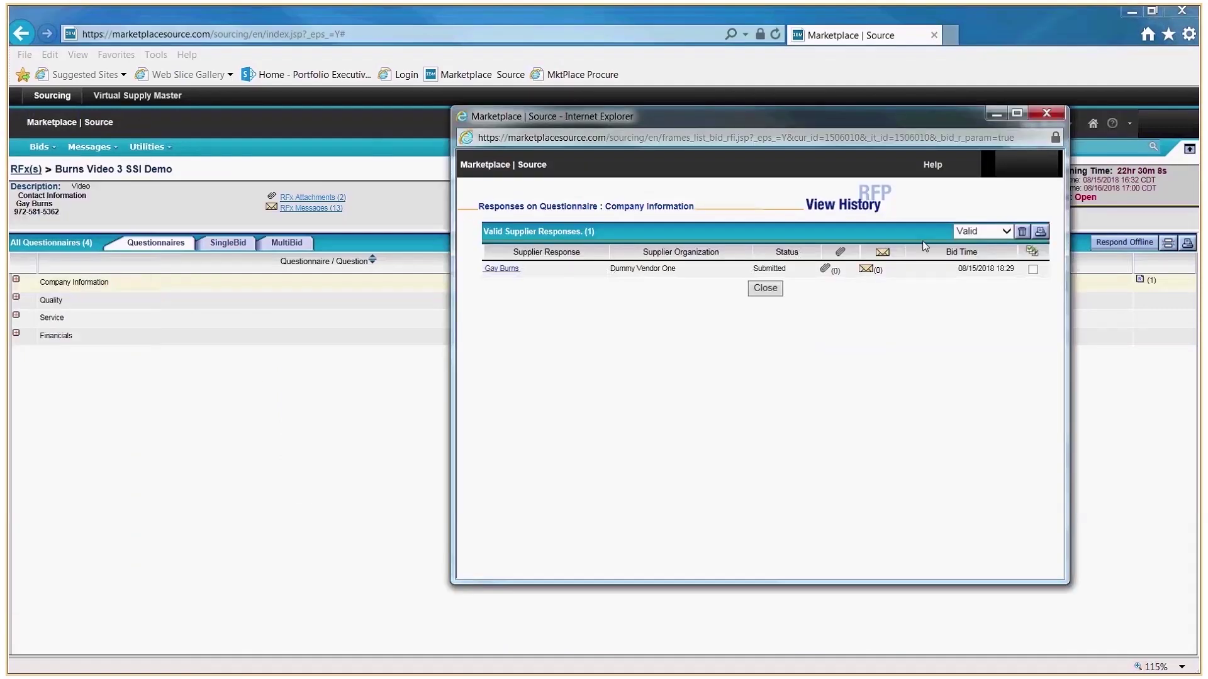
click(1056, 114)
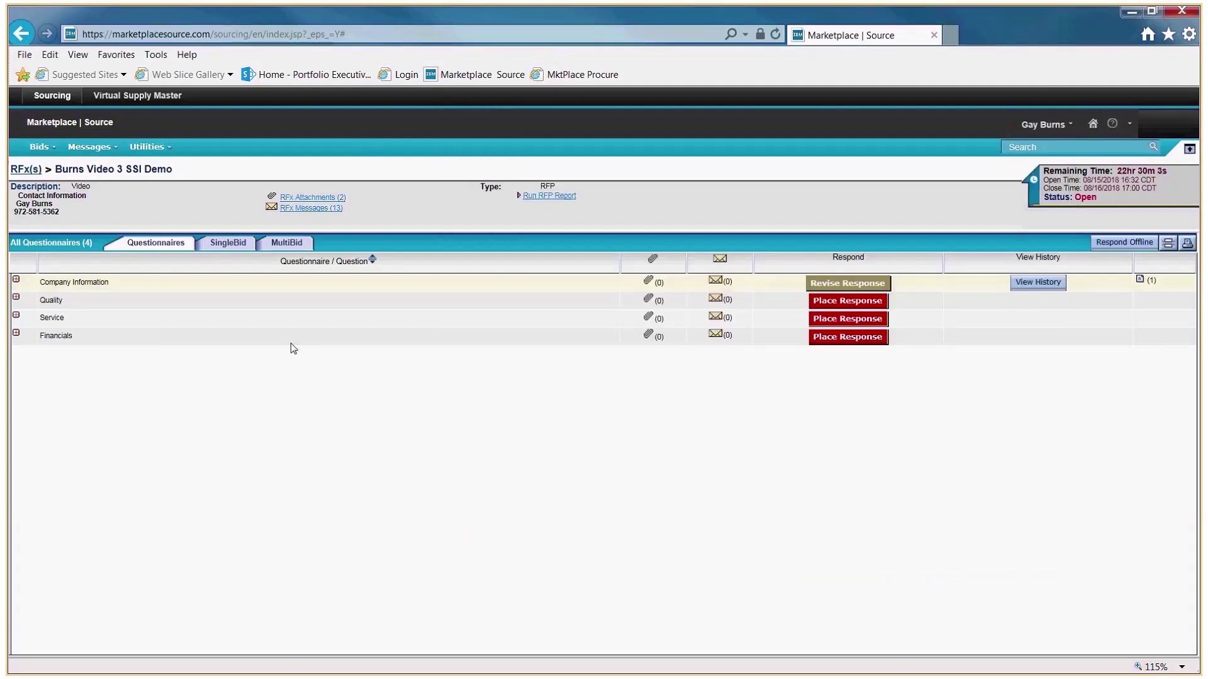
click(828, 302)
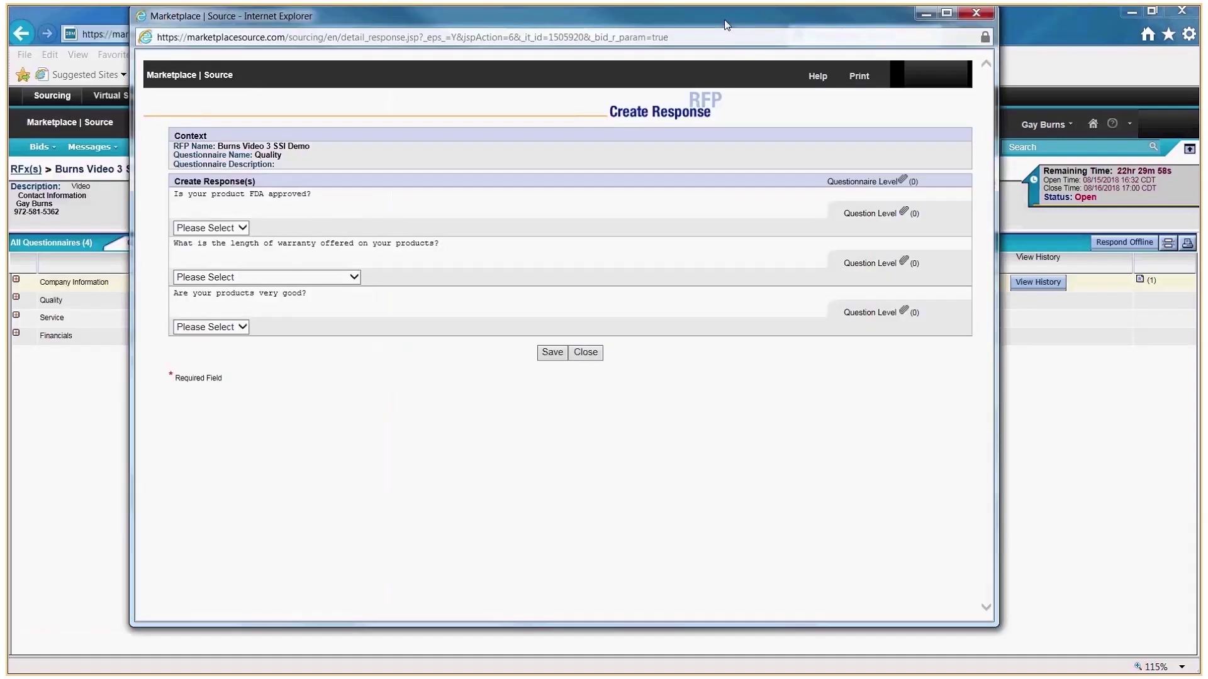
Close the Quality response form unanswered and show the RFx Attachments (2) list.
click(584, 353)
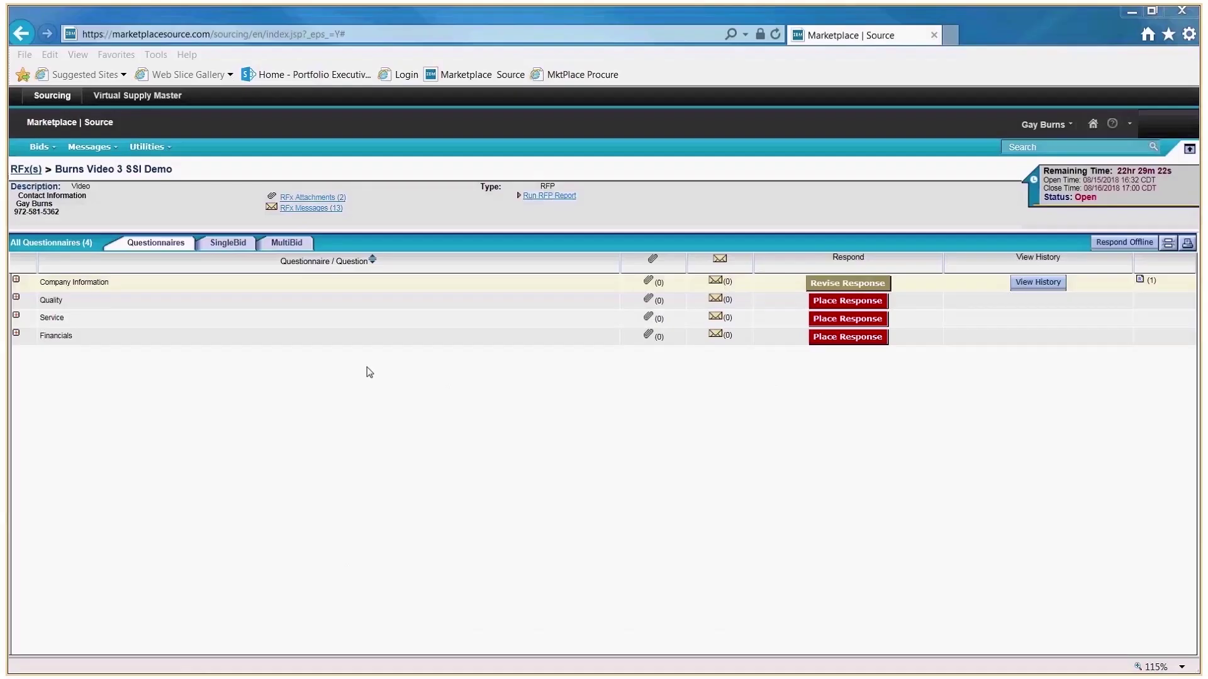
click(333, 199)
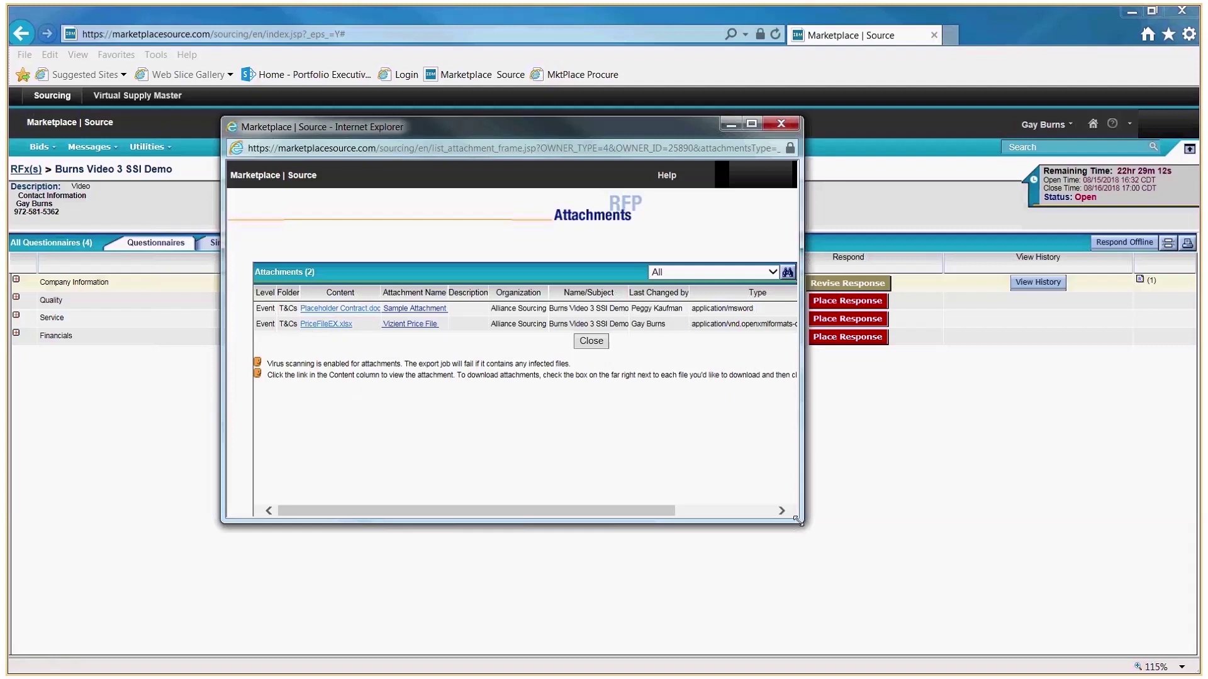
Enlarge the Attachments window, download PriceFileEX.xlsx, and close its virus scan results.
drag(800, 522, 985, 612)
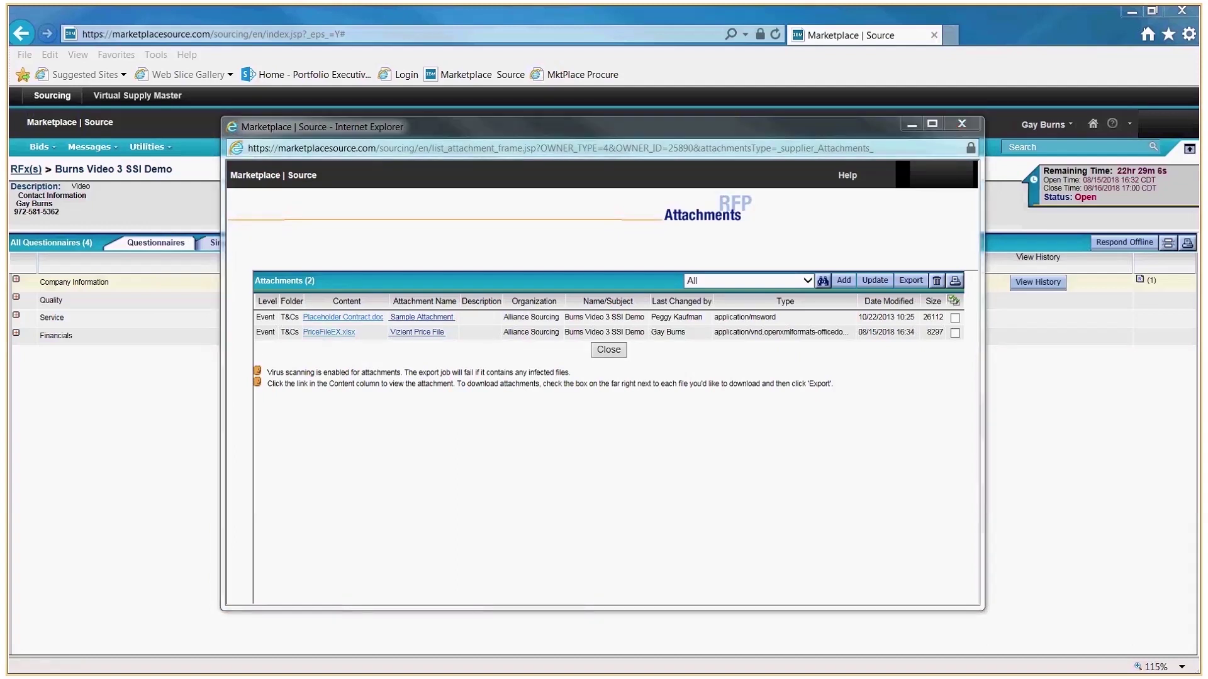
click(573, 356)
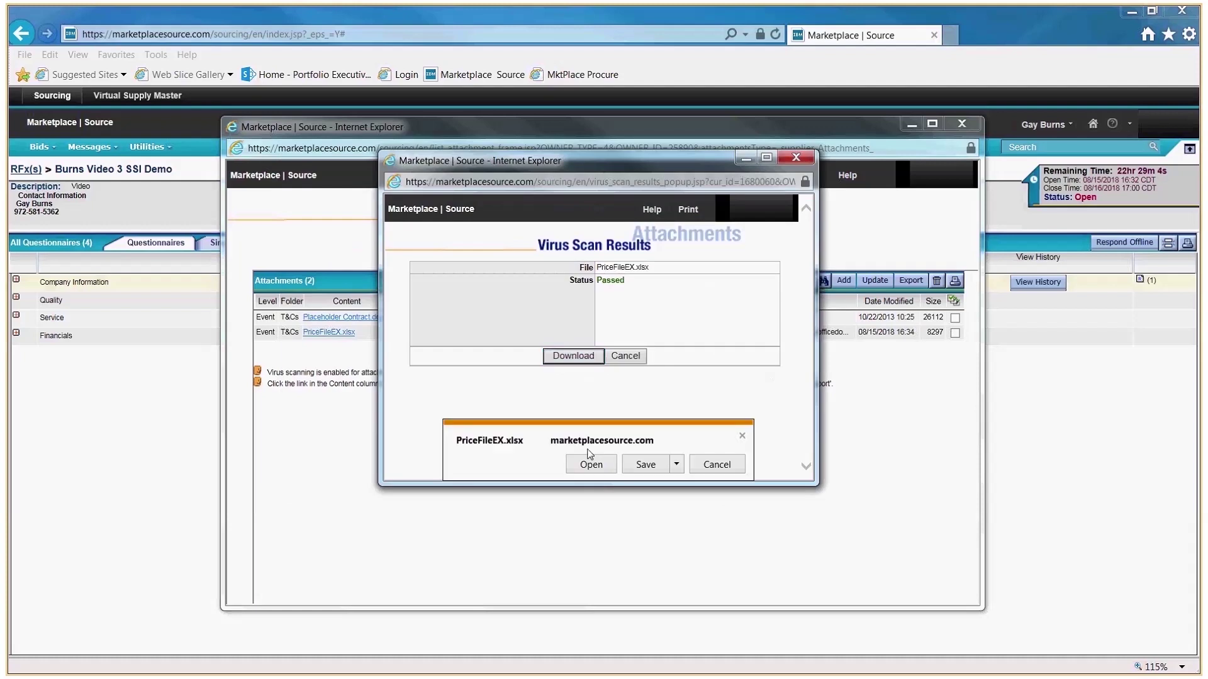
click(677, 465)
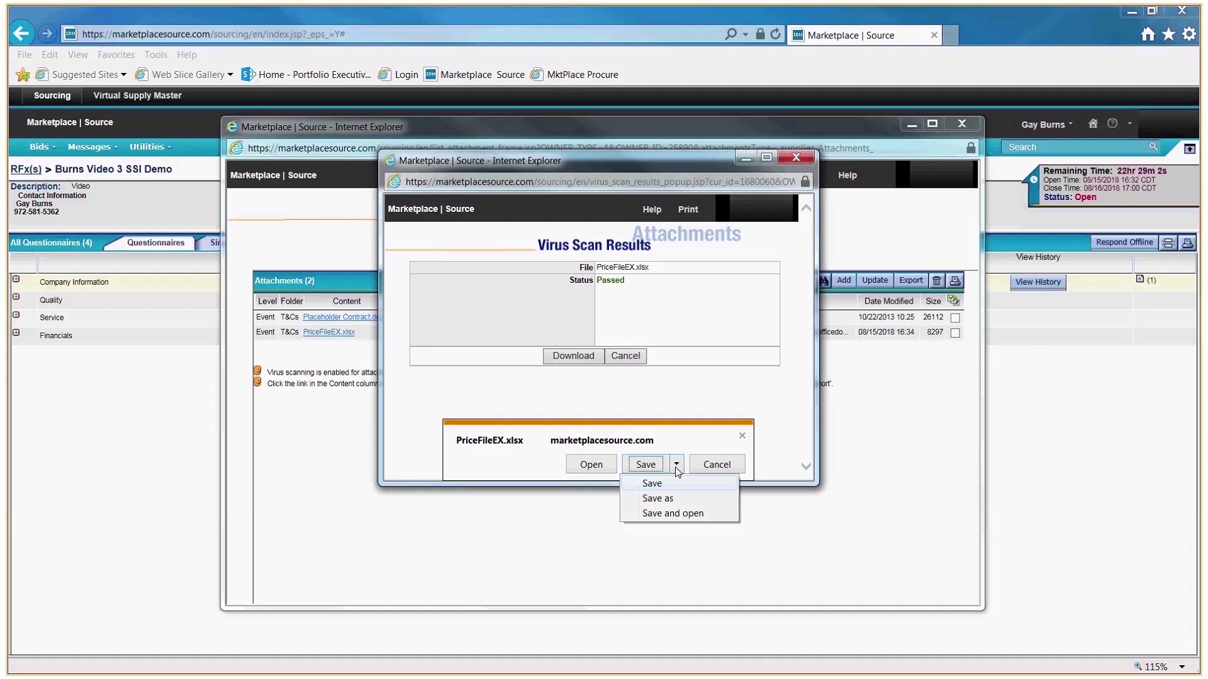
click(798, 159)
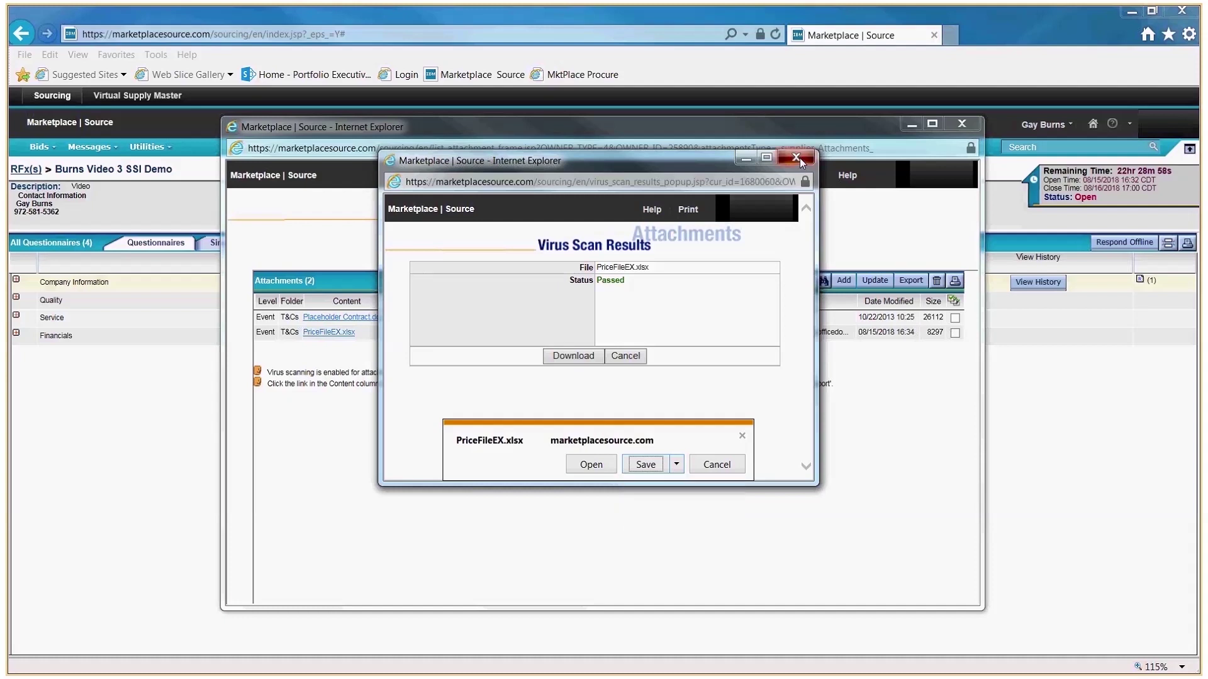
click(798, 158)
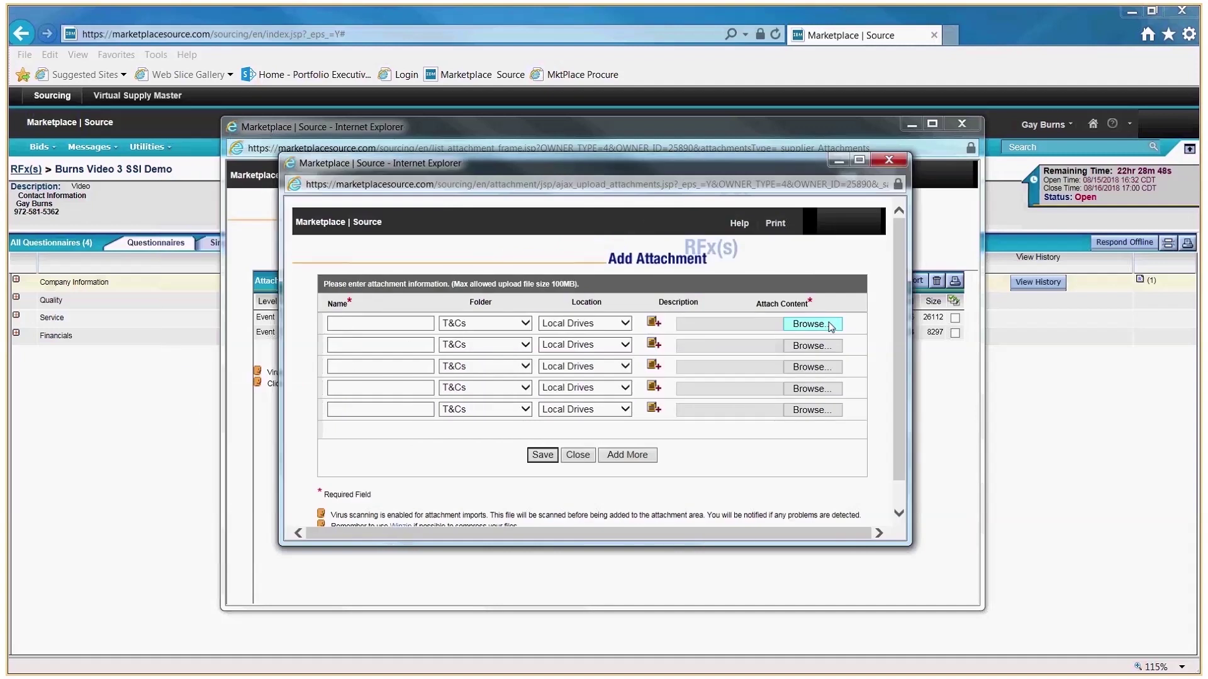
Select BurnsV3OfflineResponseUpload.xlsx for upload, then discard it and close the Attachments window.
click(812, 324)
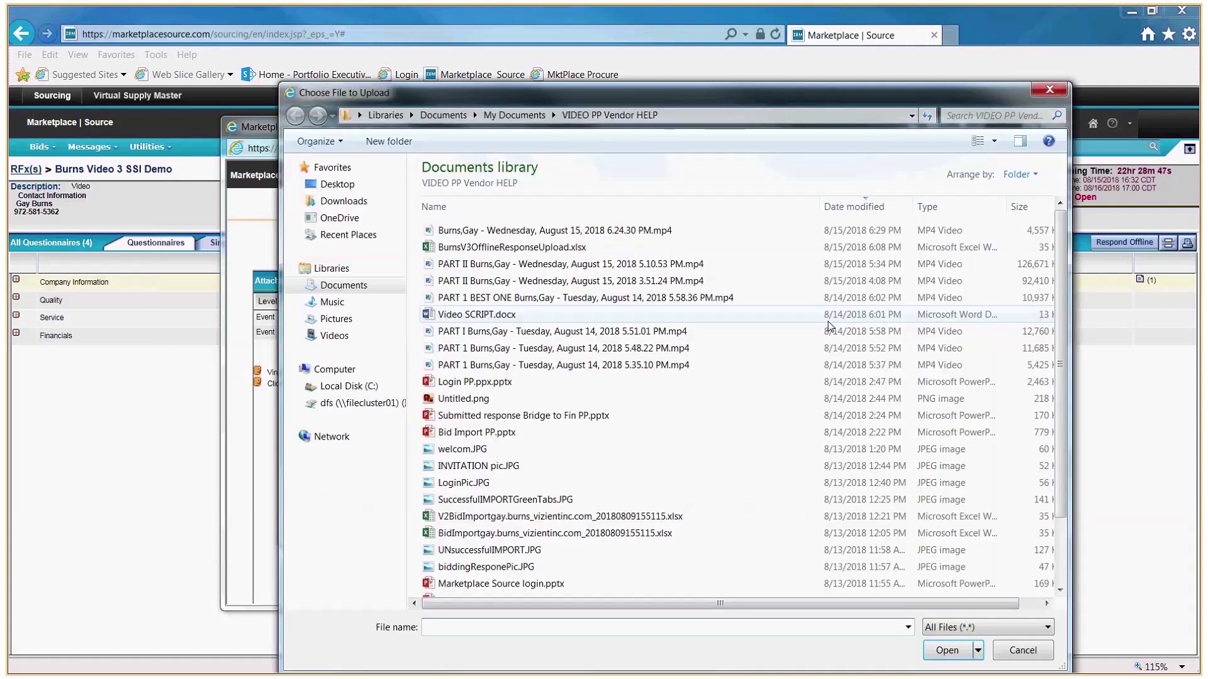
click(513, 248)
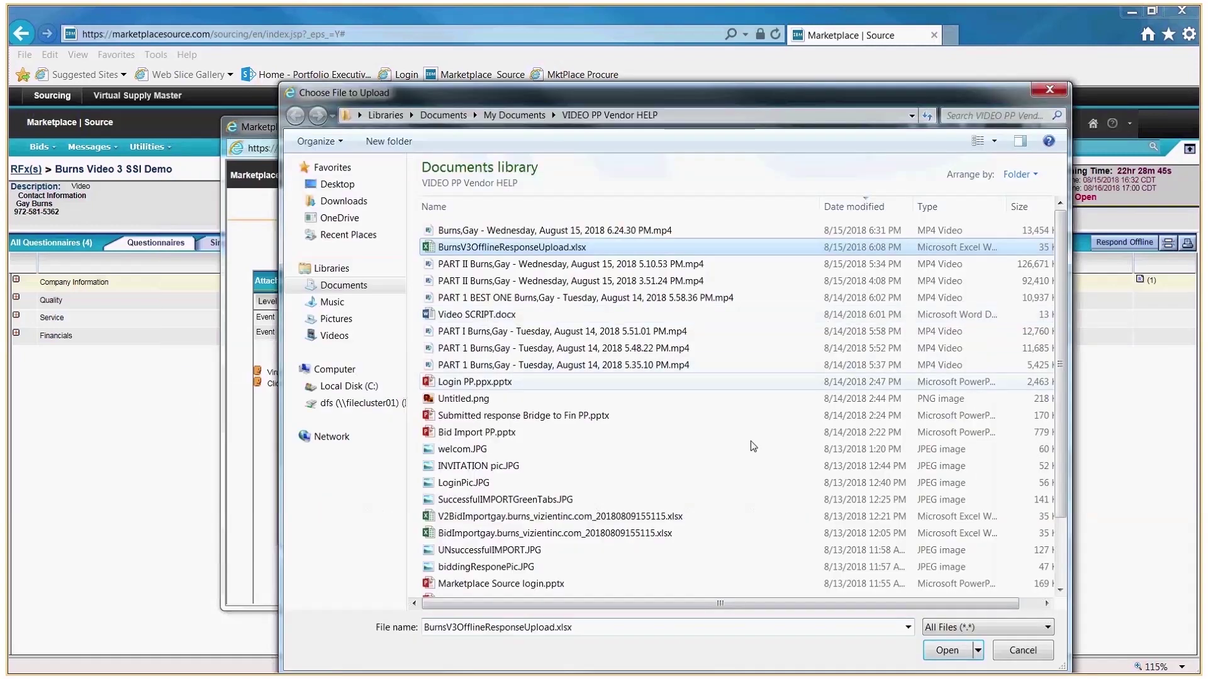
click(937, 650)
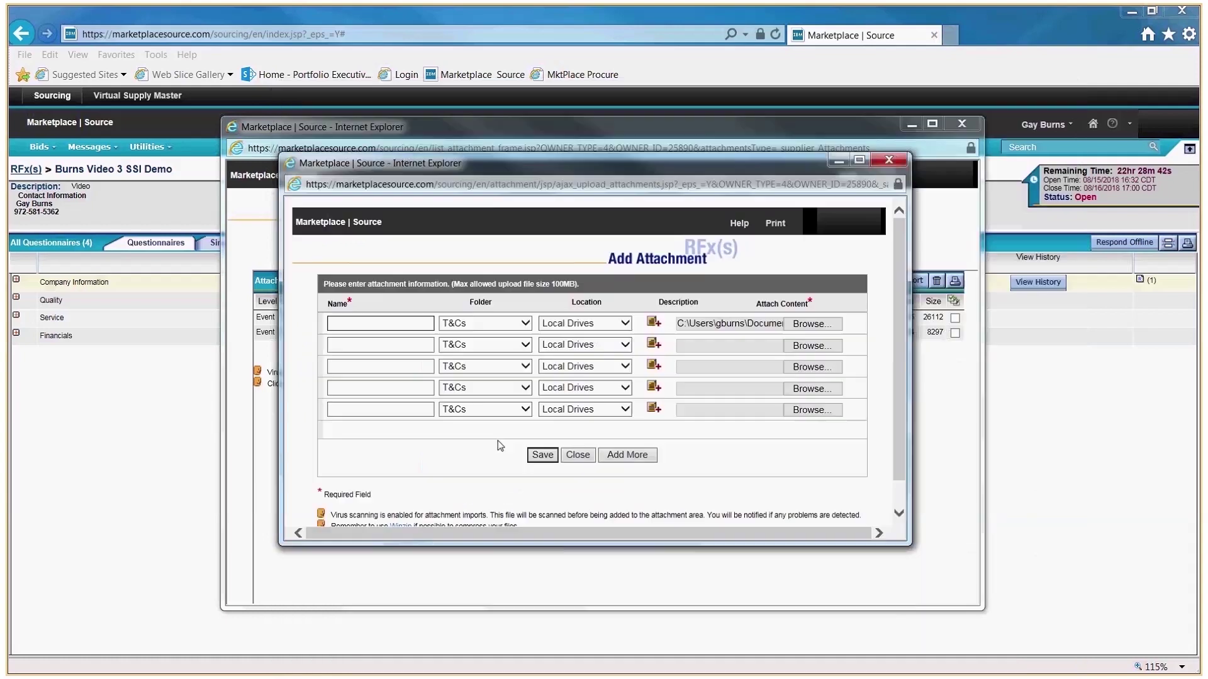
click(889, 161)
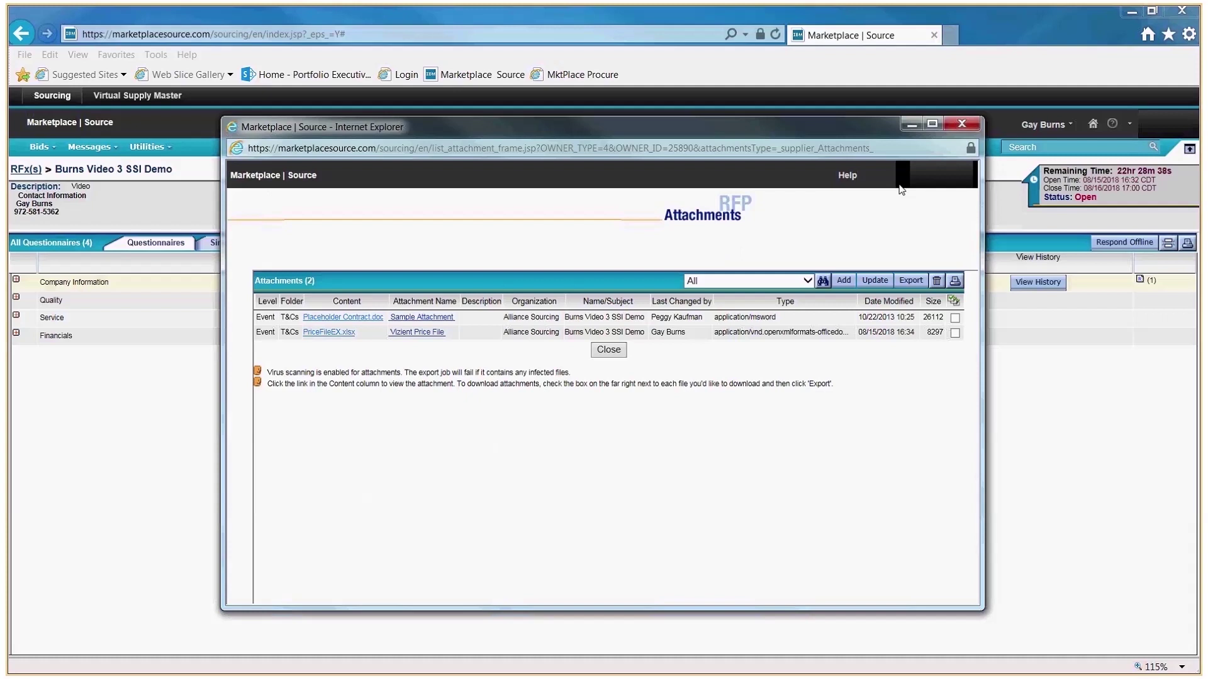
click(605, 350)
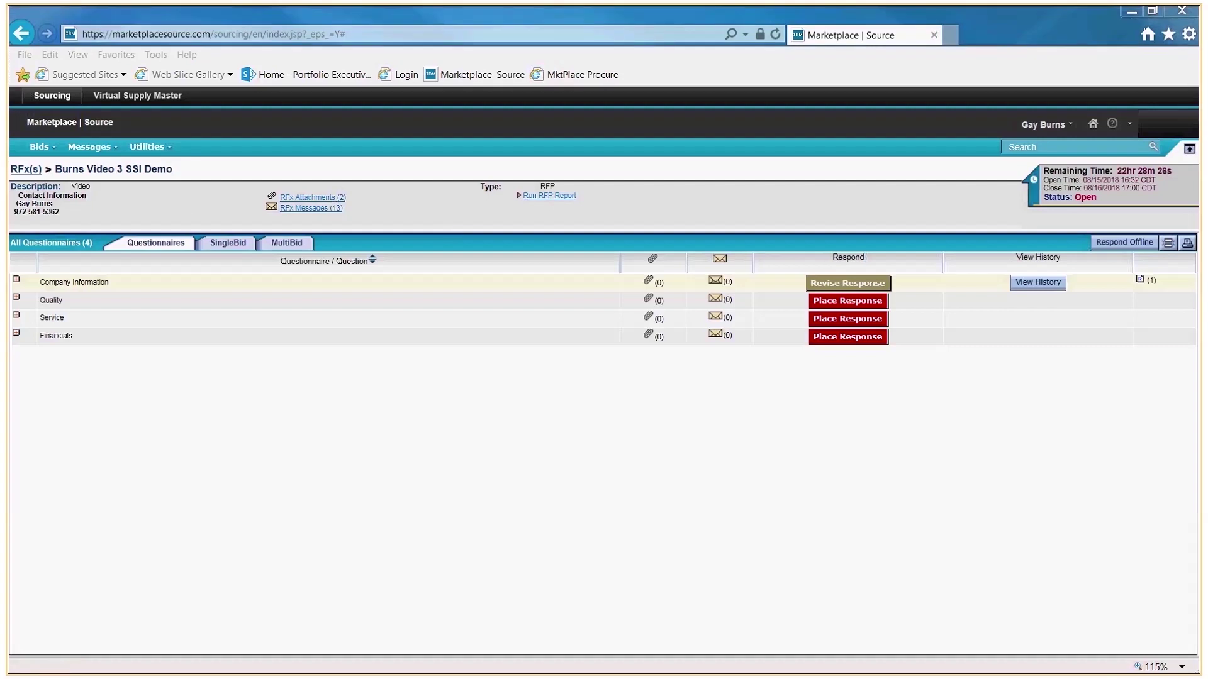
Open the SingleBid tab listing 30 items, such as the CERVICAL PLATE SCREW lots.
click(405, 327)
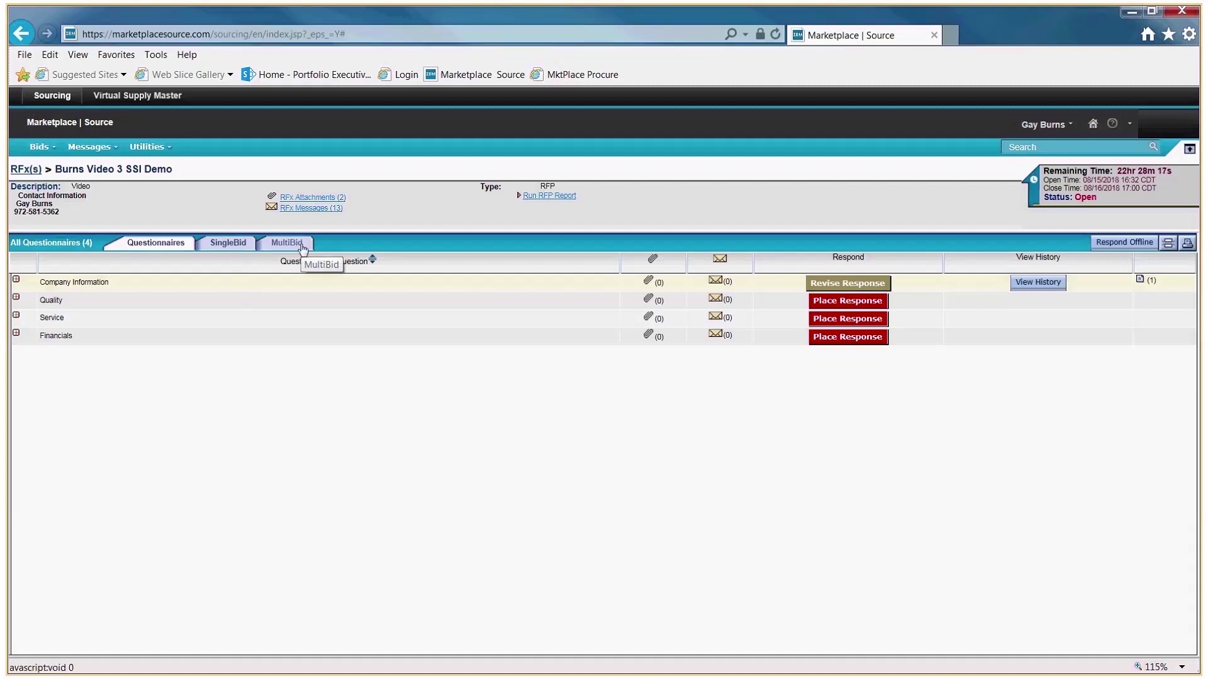
click(224, 247)
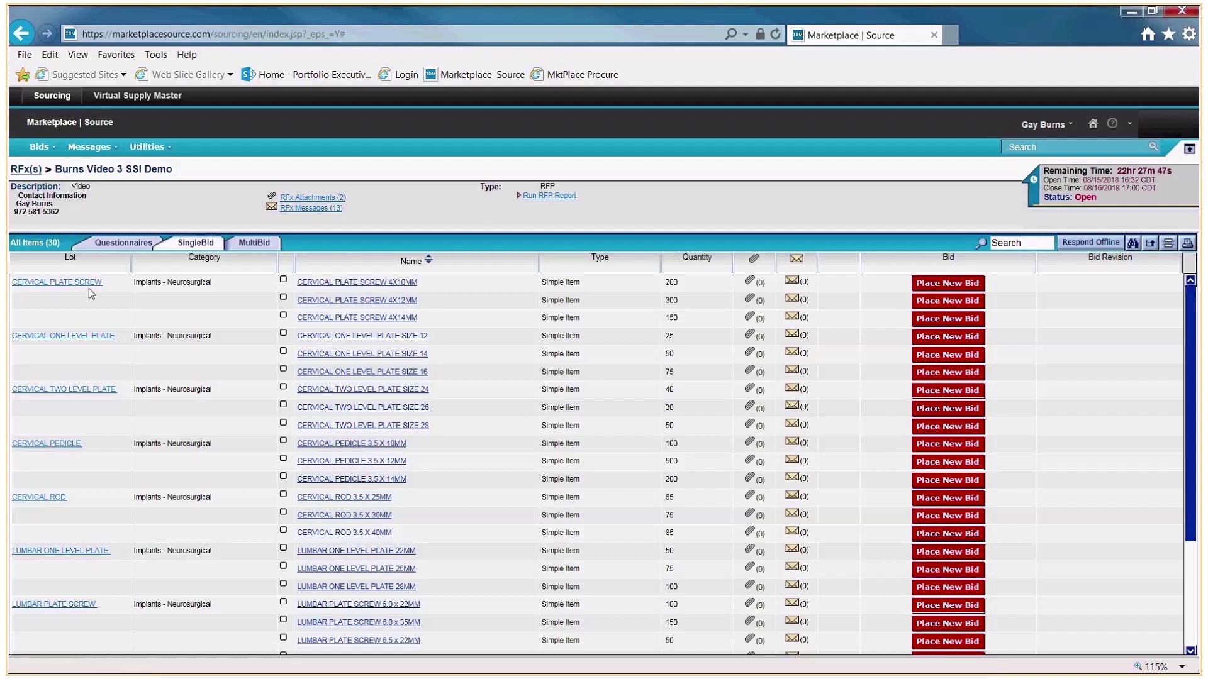
Fill in a bid for CERVICAL PLATE SCREW 4X10MM: Minimally invasive Yes, supplier item code 12.
click(943, 284)
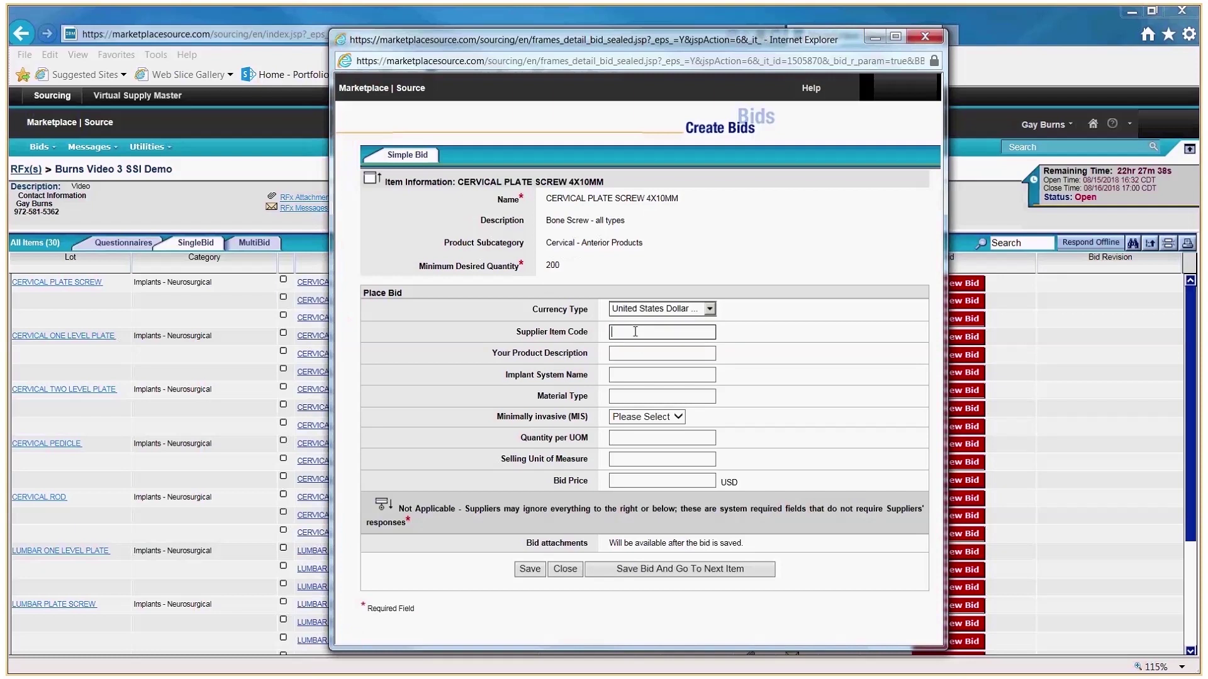
click(633, 358)
click(633, 376)
click(635, 397)
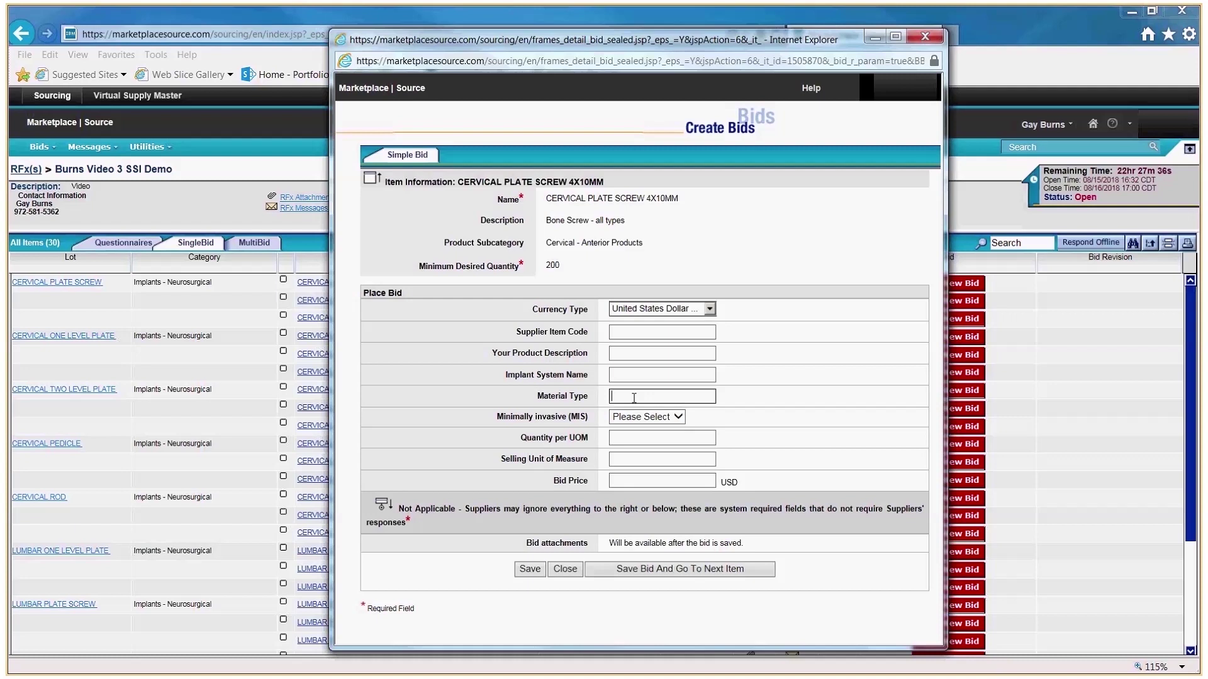
key(Tab)
key(y)
key(Tab)
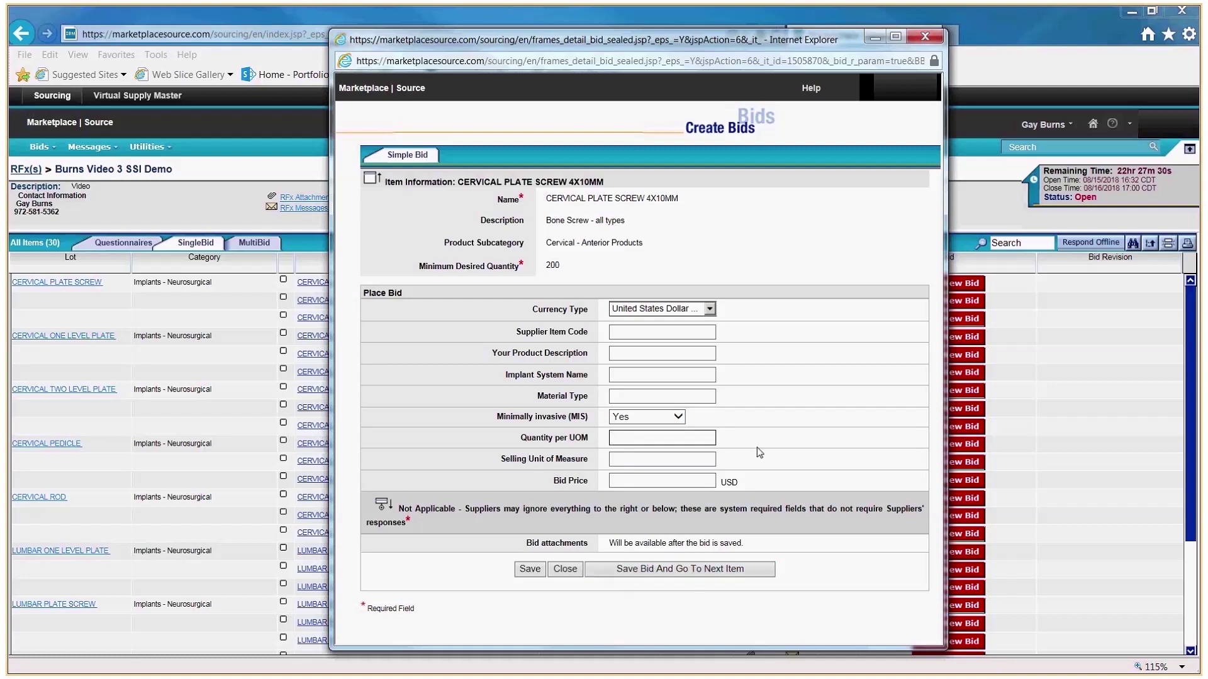
drag(832, 41, 784, 44)
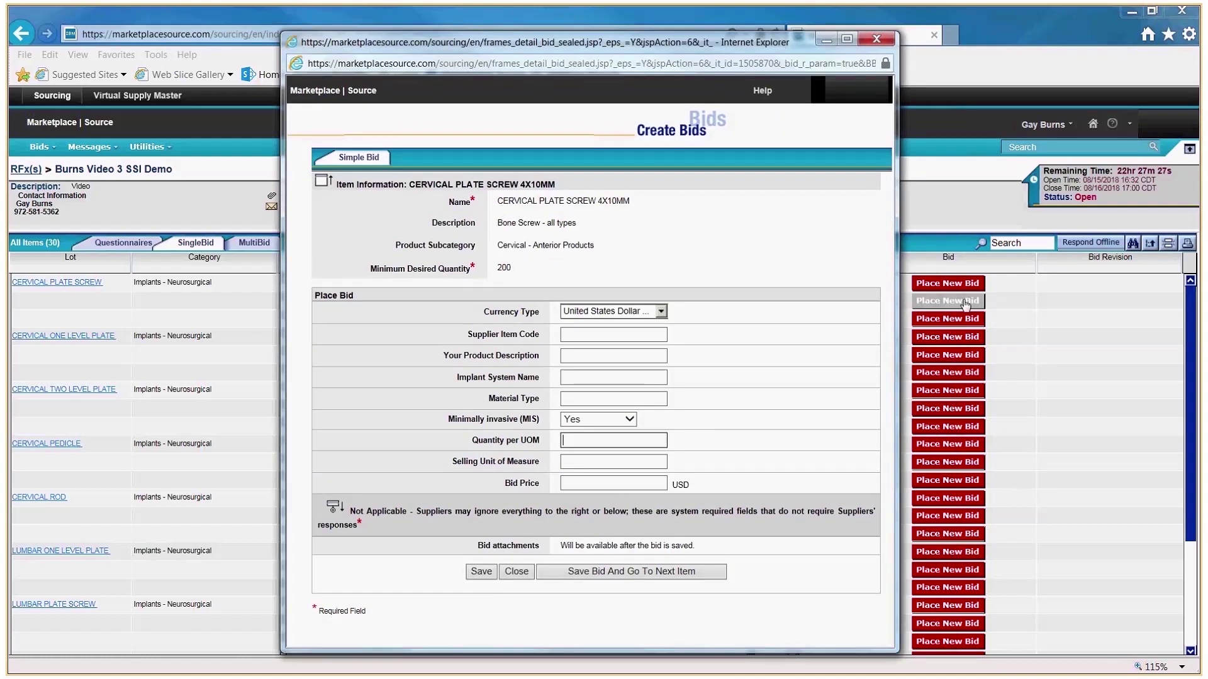
click(639, 332)
text(12)
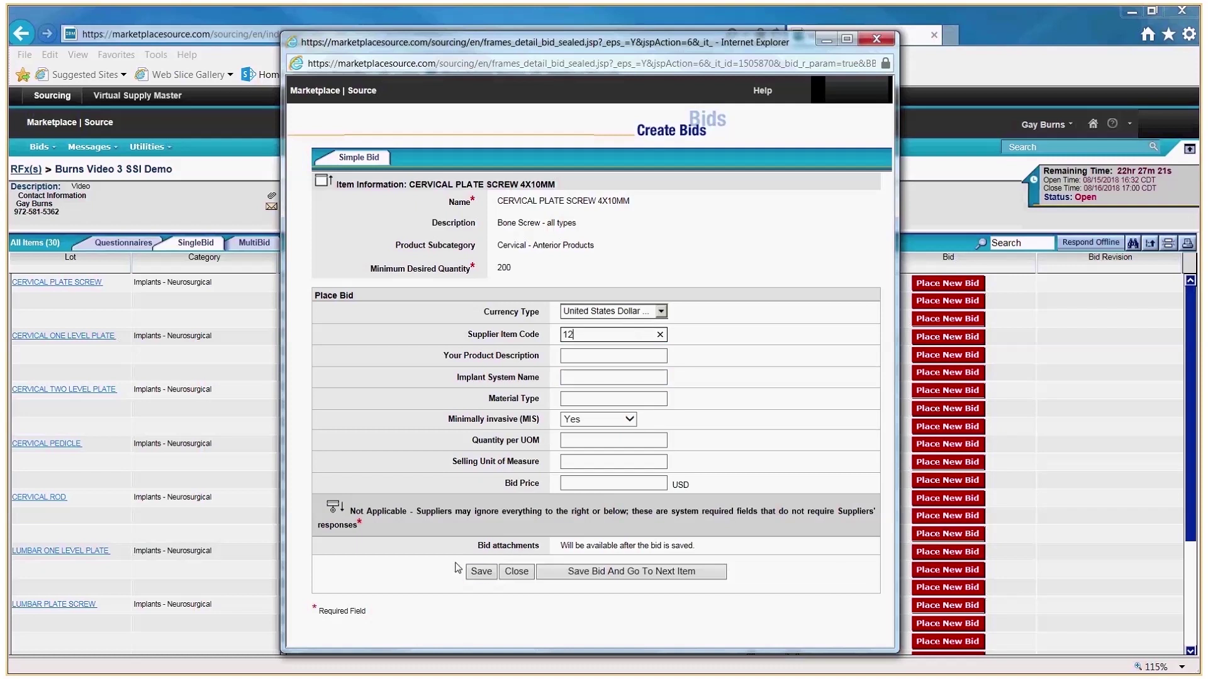
Submit and confirm the cervical plate screw bid, then close the Create Bids form.
click(482, 571)
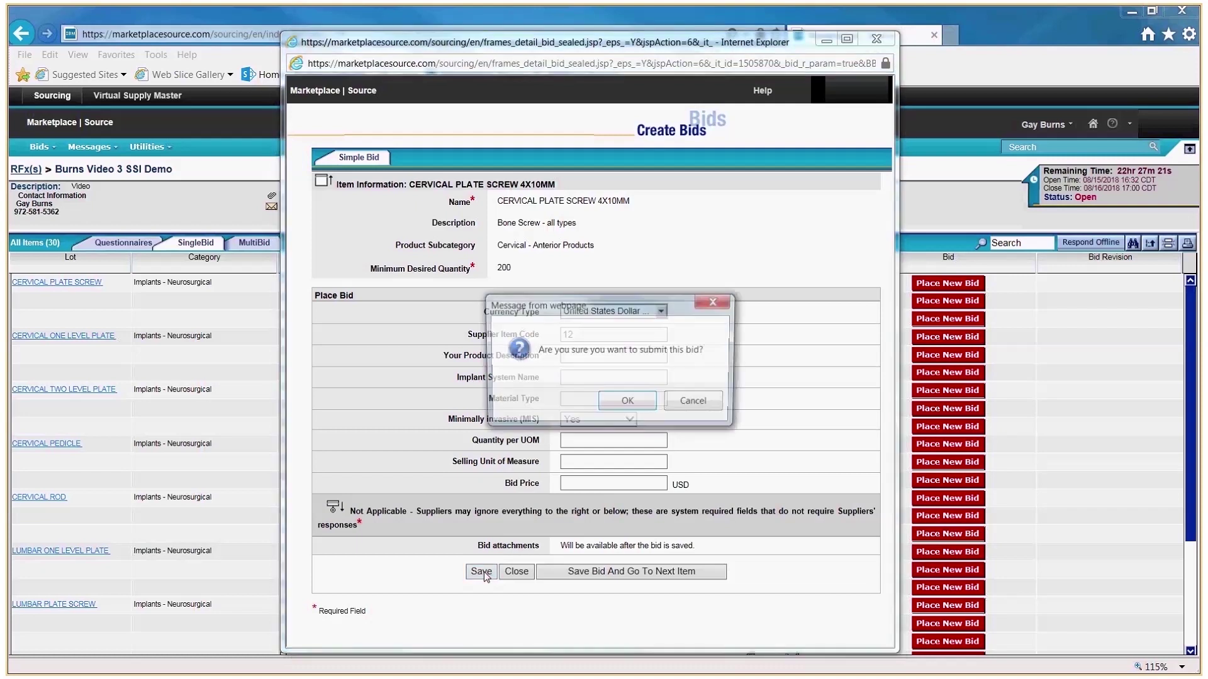
click(618, 408)
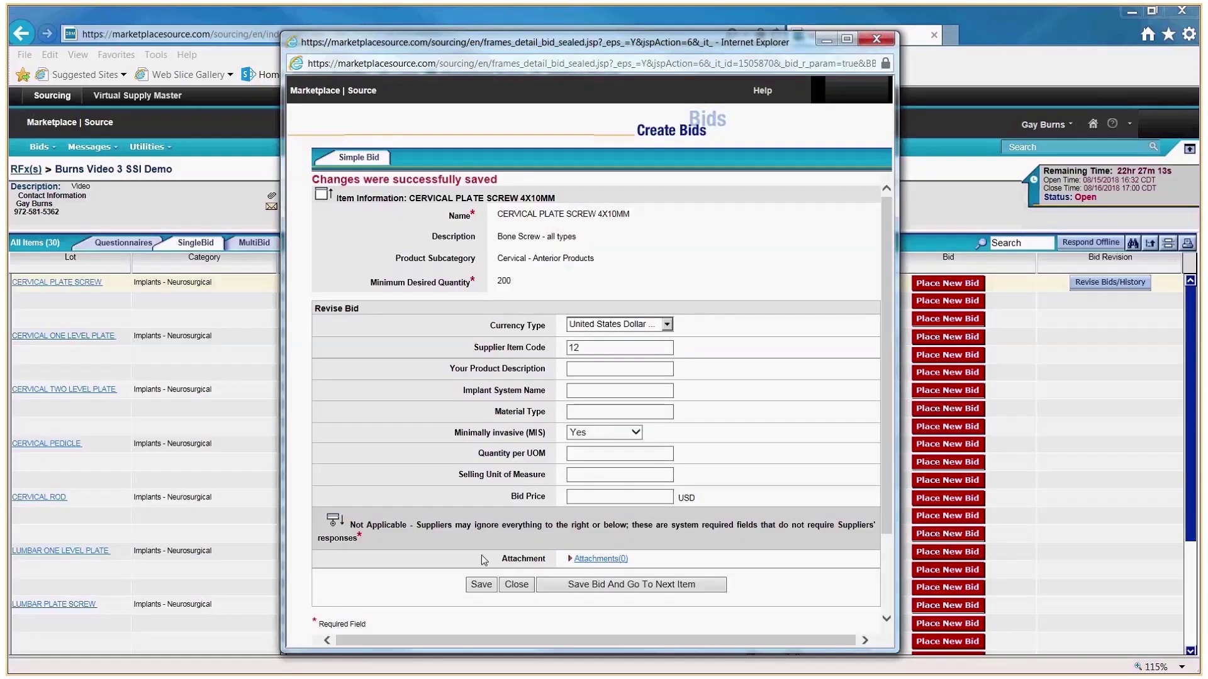
click(517, 586)
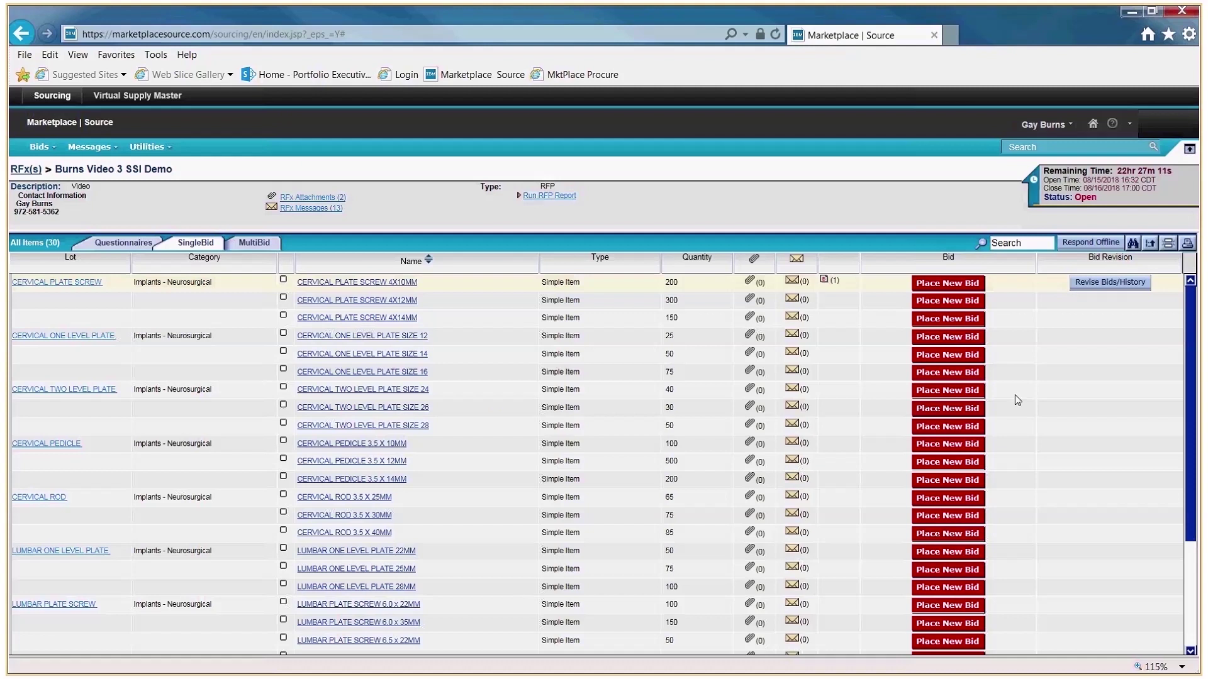
Review the cervical plate screw's bid history, then switch to the MultiBid grid.
click(1111, 283)
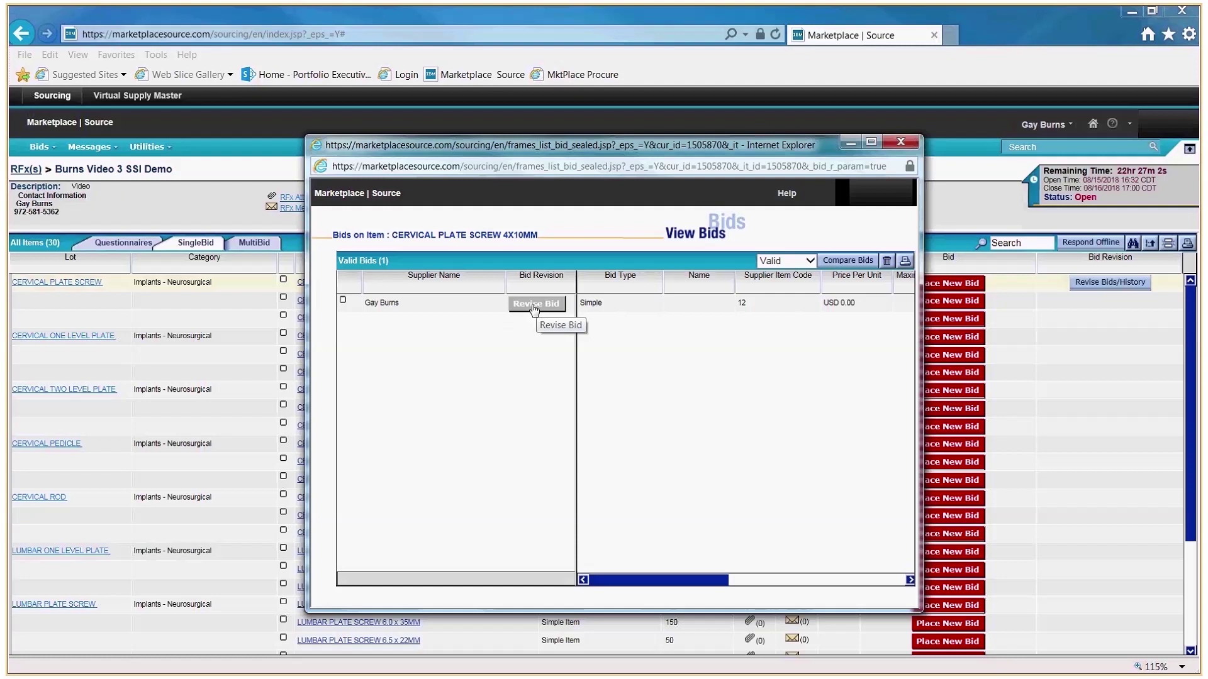
click(903, 142)
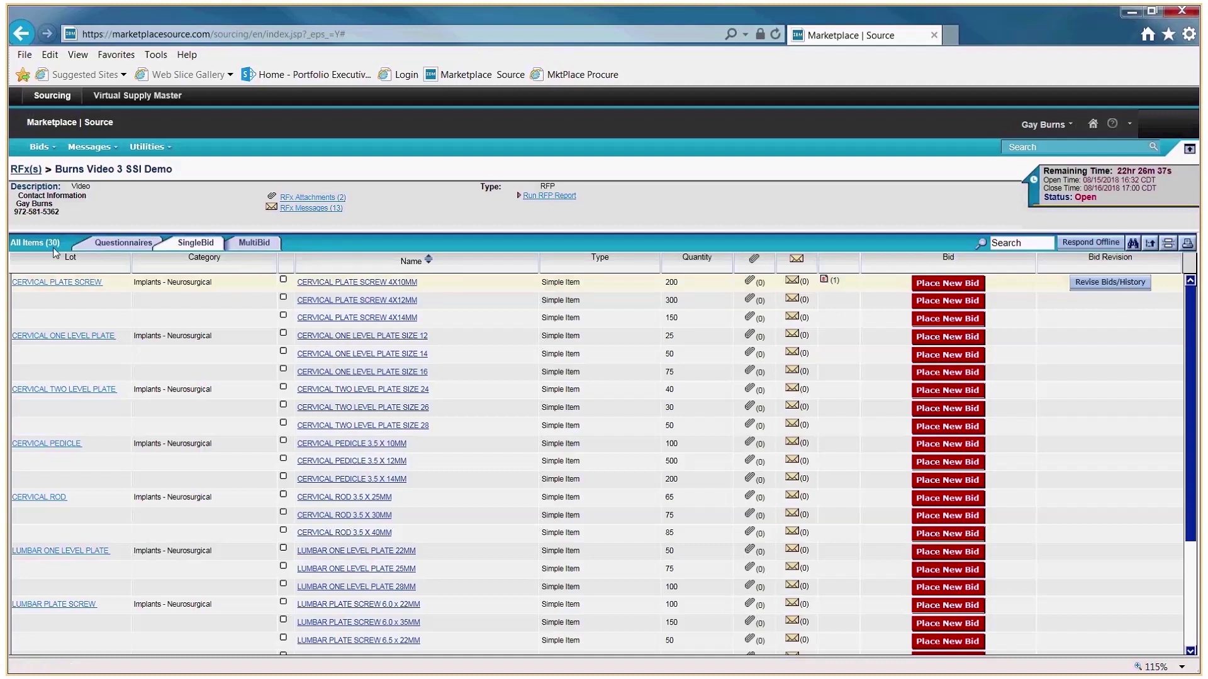
click(261, 246)
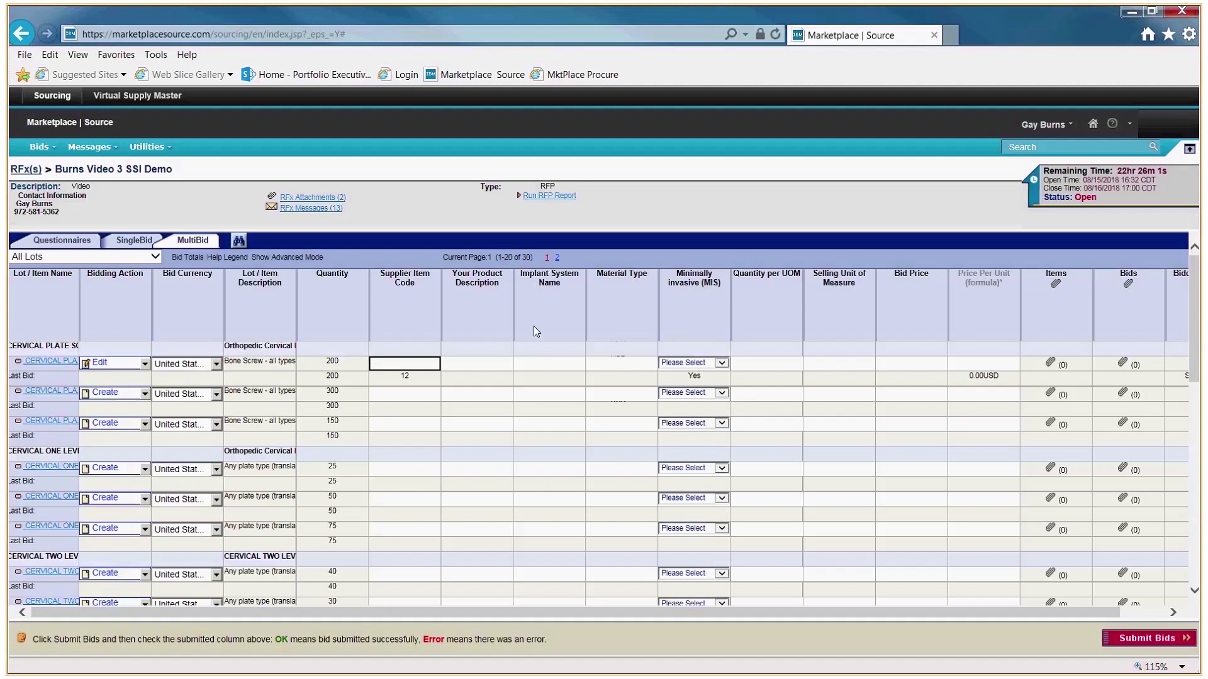
View the CERVICAL PLATE SCREW 4X10MM item details and close them.
click(530, 344)
scroll(529, 344, down, 5)
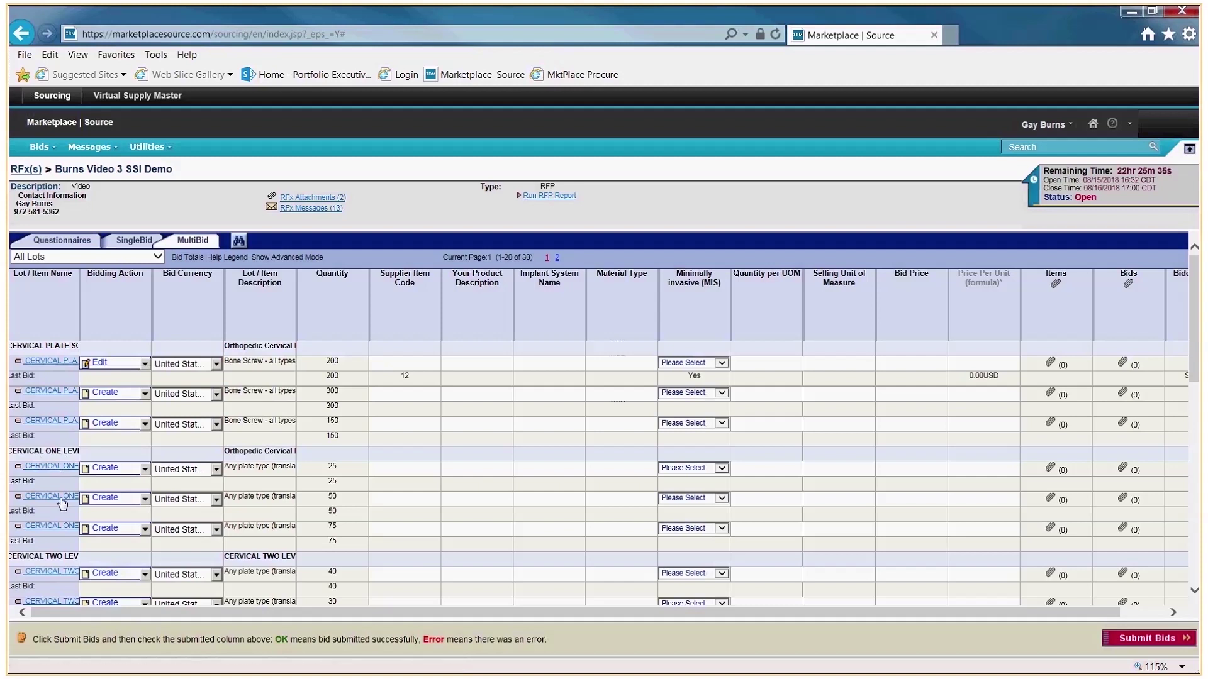
click(63, 363)
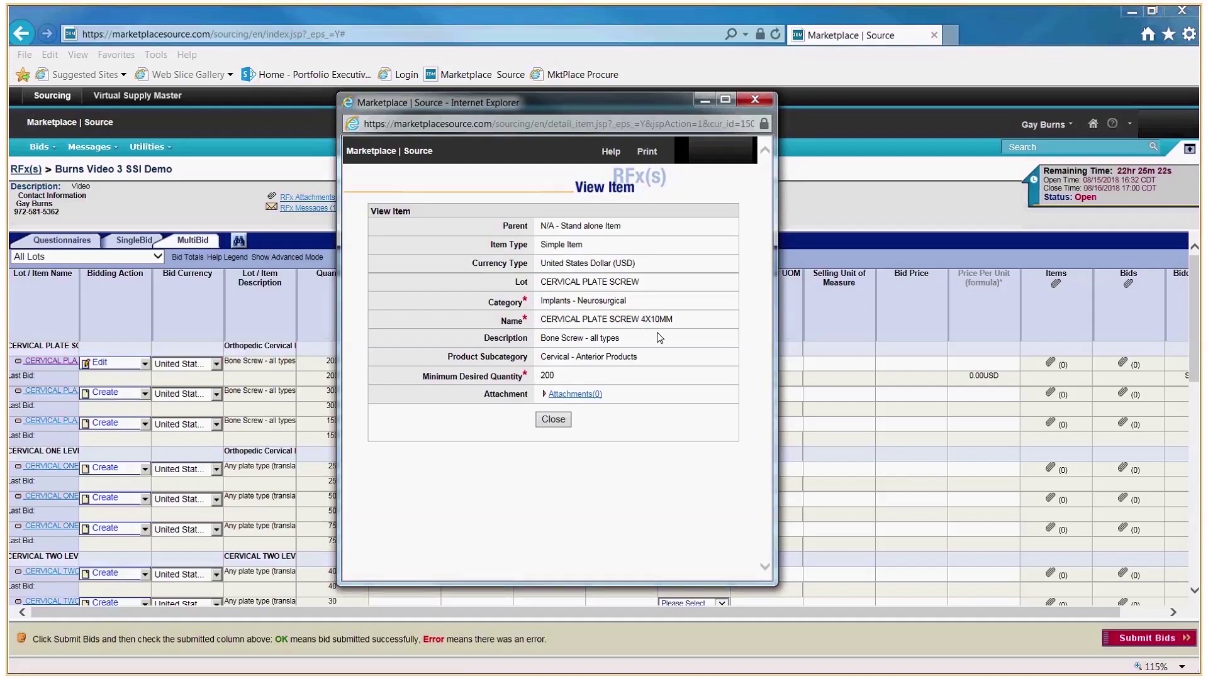
click(554, 419)
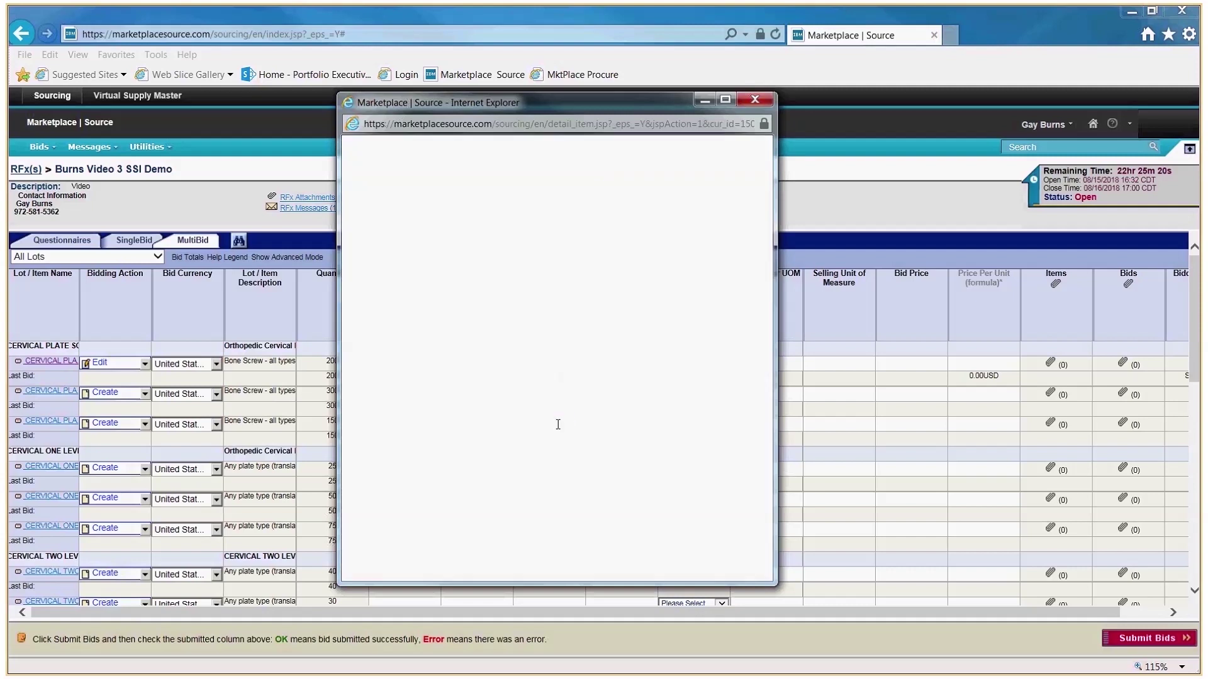
Enter code 15, description 12 and Minimally invasive No in the first row, then submit bids.
click(419, 365)
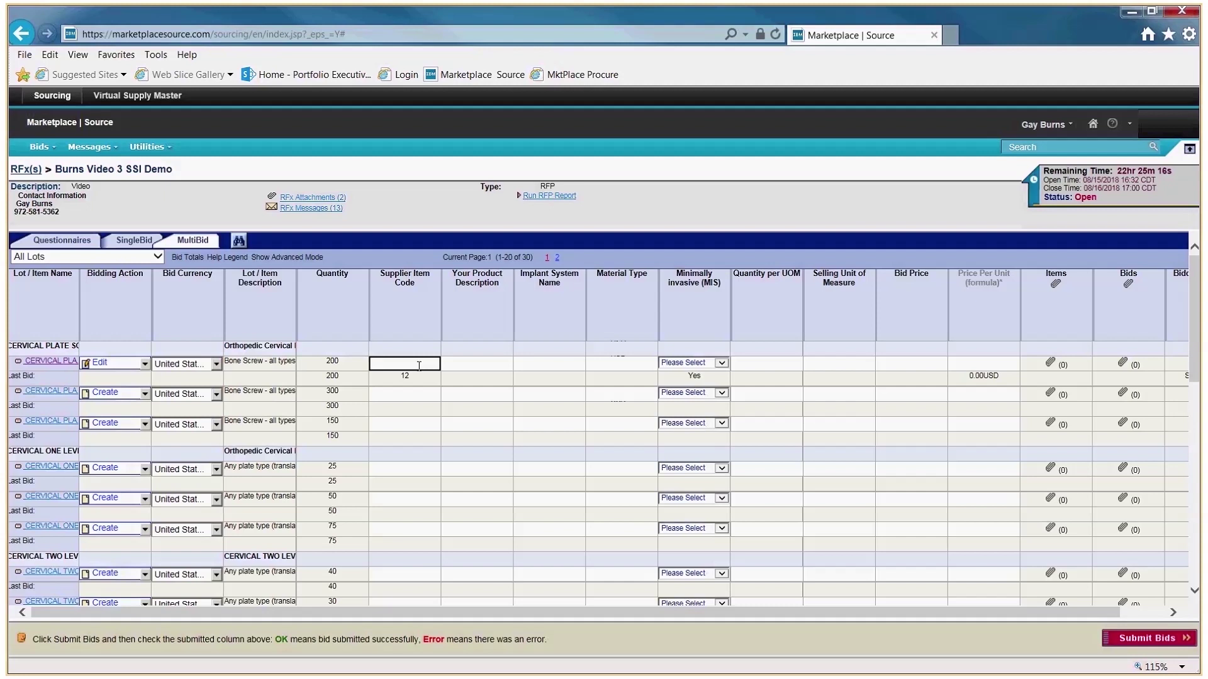
text(15)
key(Tab)
text(12)
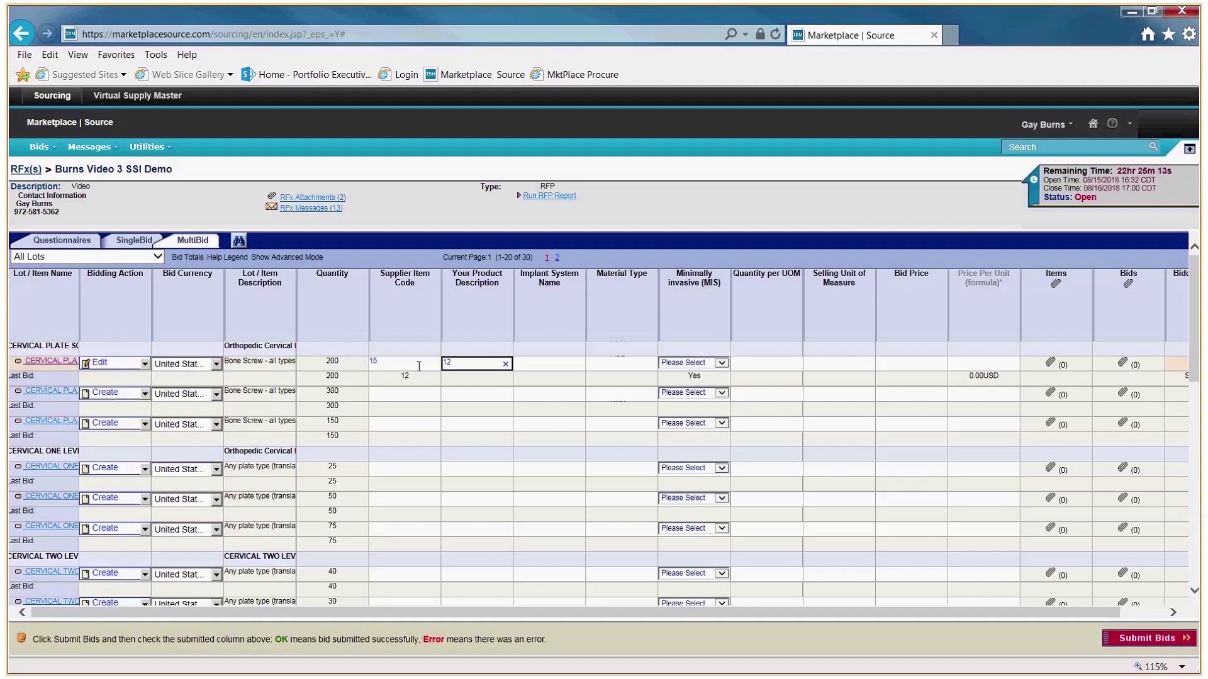
key(Tab)
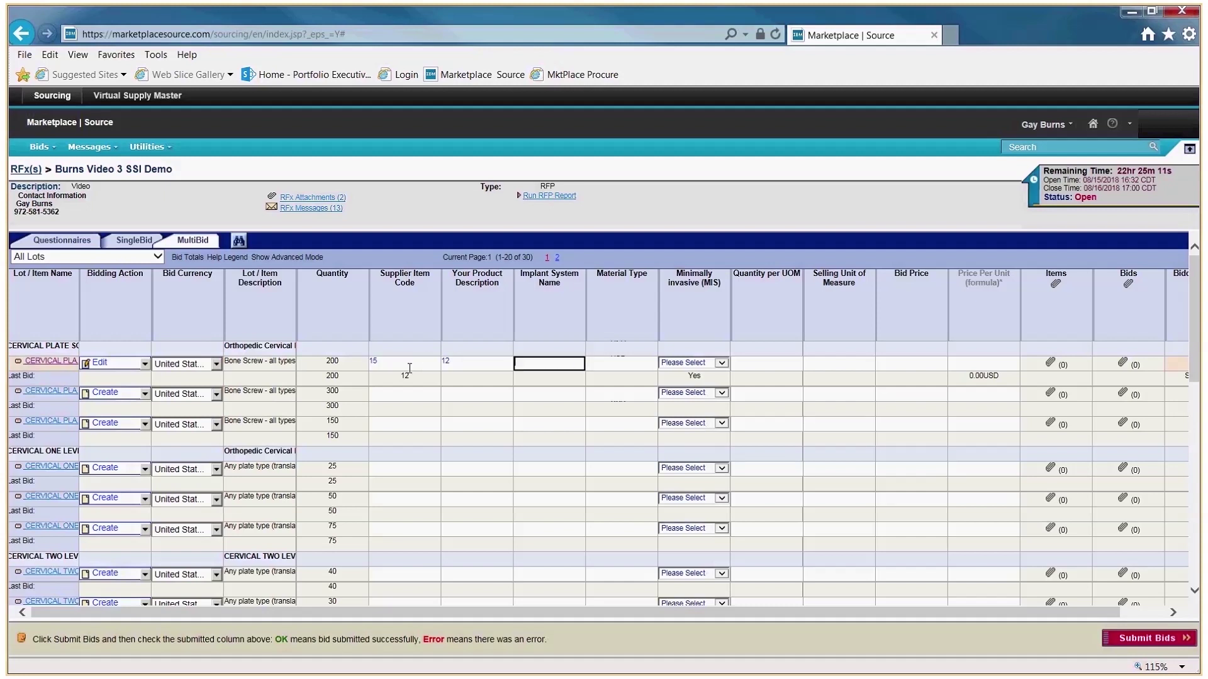
scroll(433, 426, down, 1)
click(723, 364)
click(692, 384)
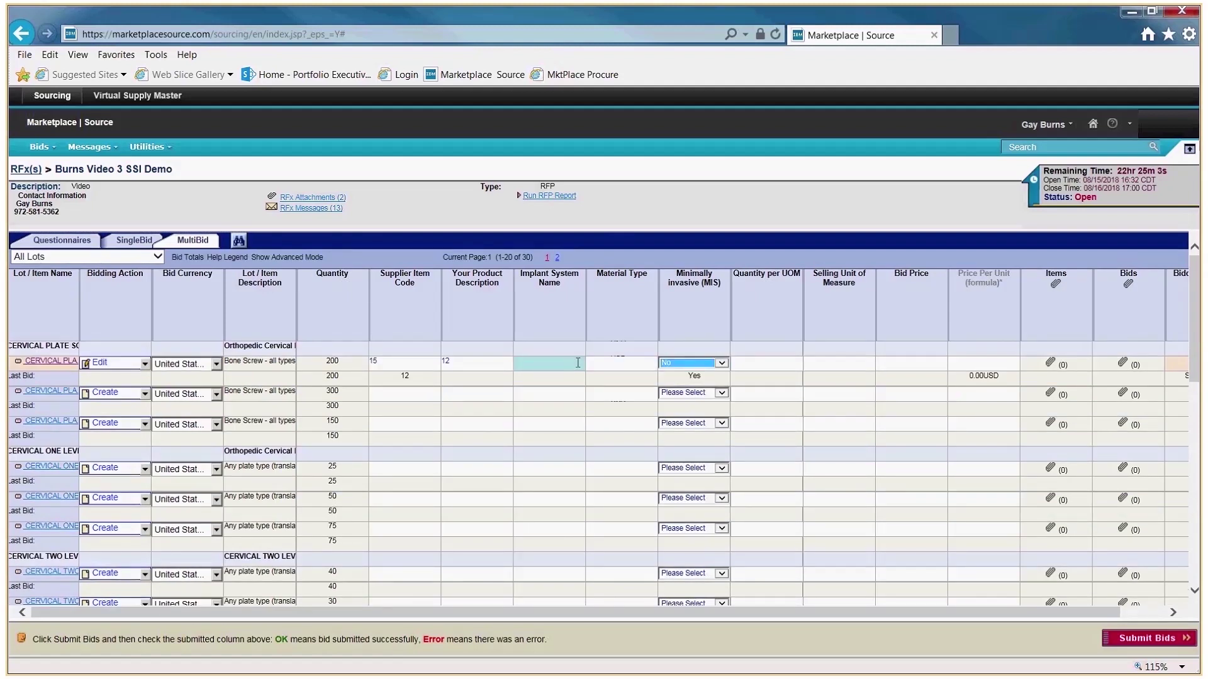
scroll(515, 417, down, 5)
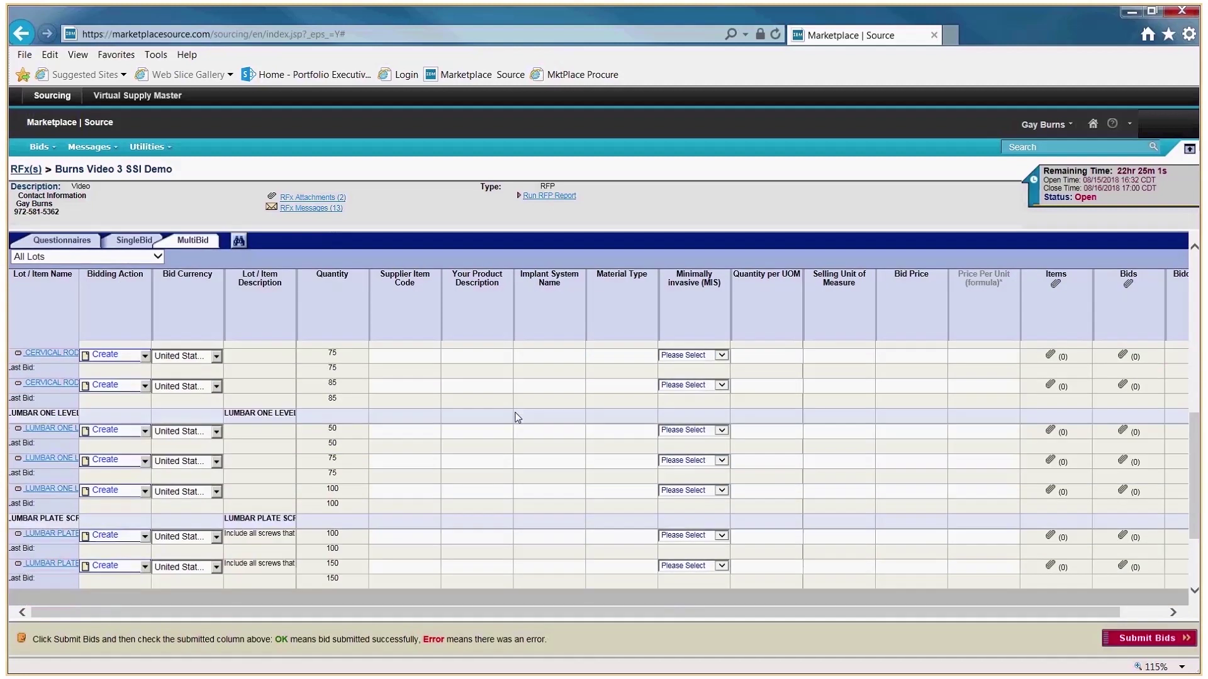
scroll(517, 418, up, 5)
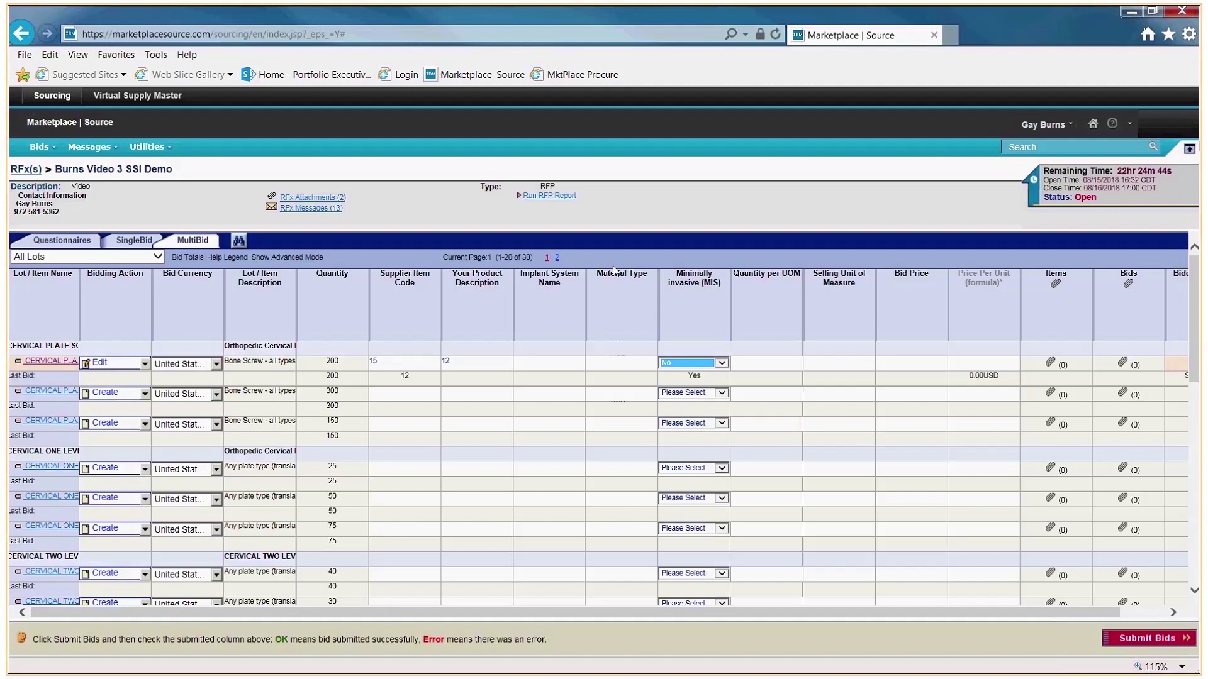
click(1151, 638)
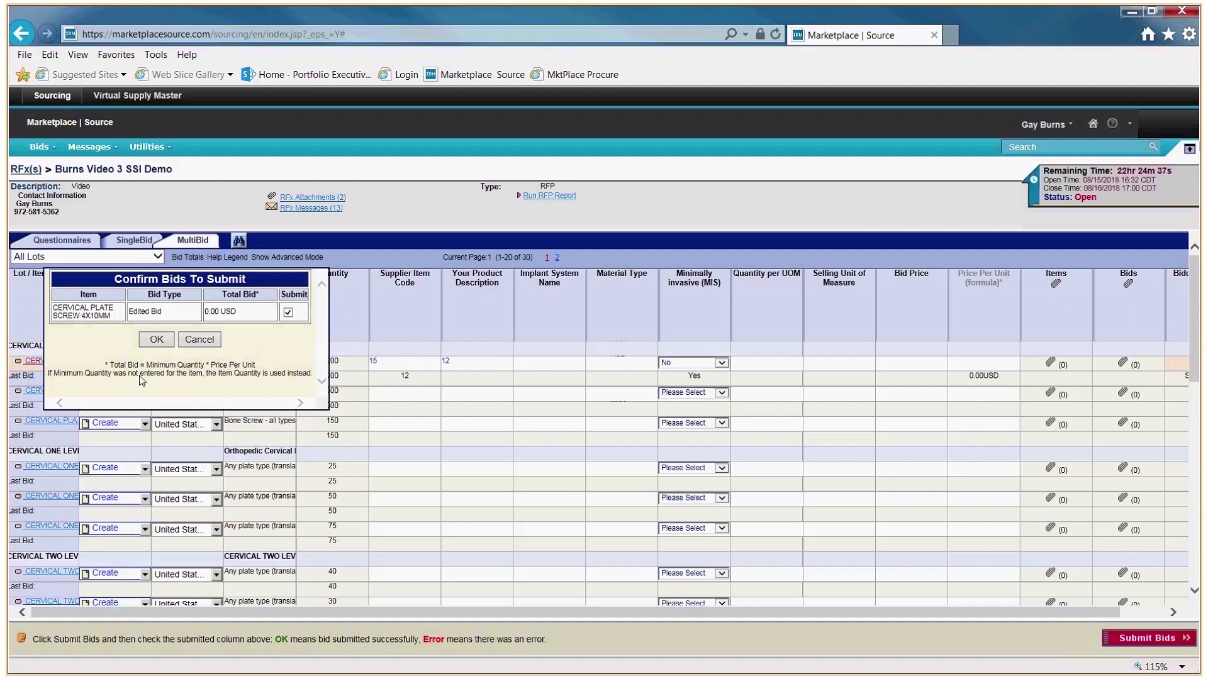
Confirm the revised bid submission, view the second page of items, then return to SingleBid.
click(148, 340)
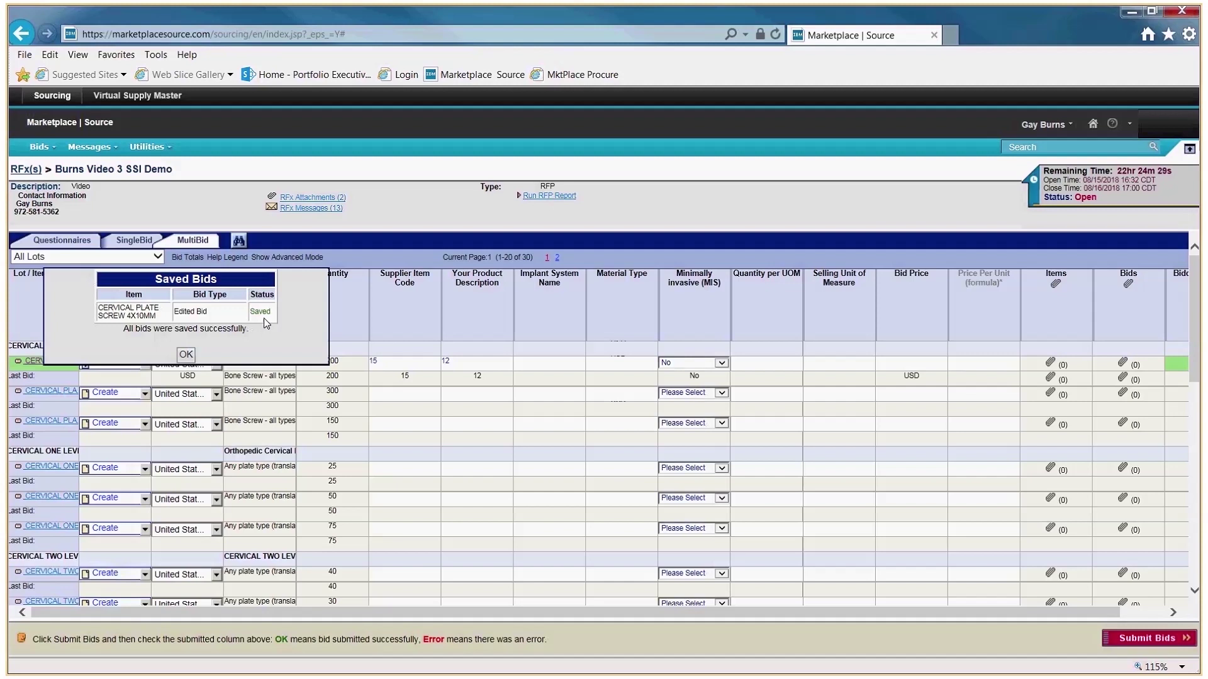
click(187, 355)
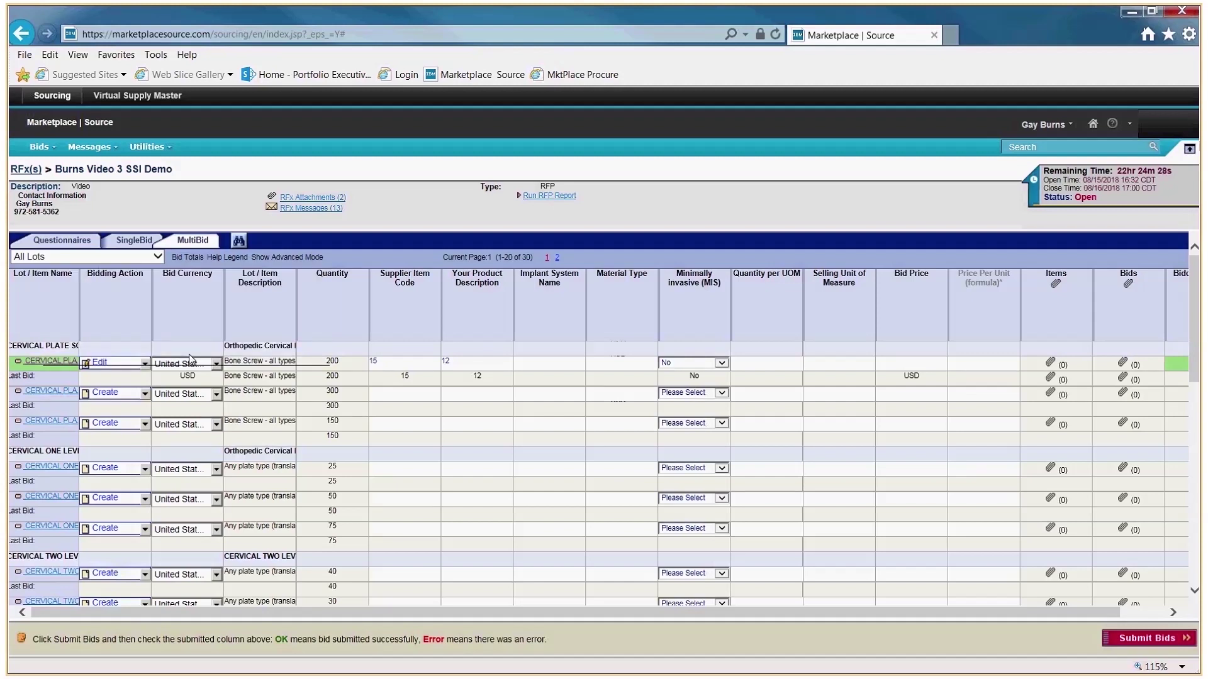
click(557, 259)
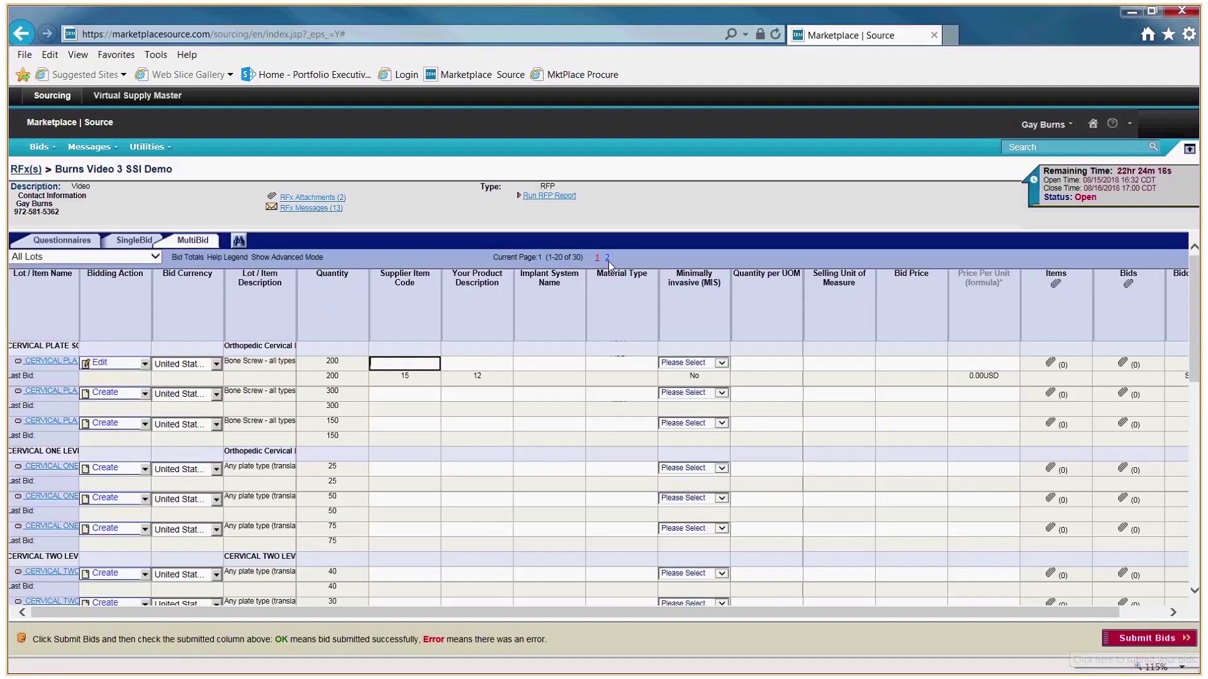
click(606, 311)
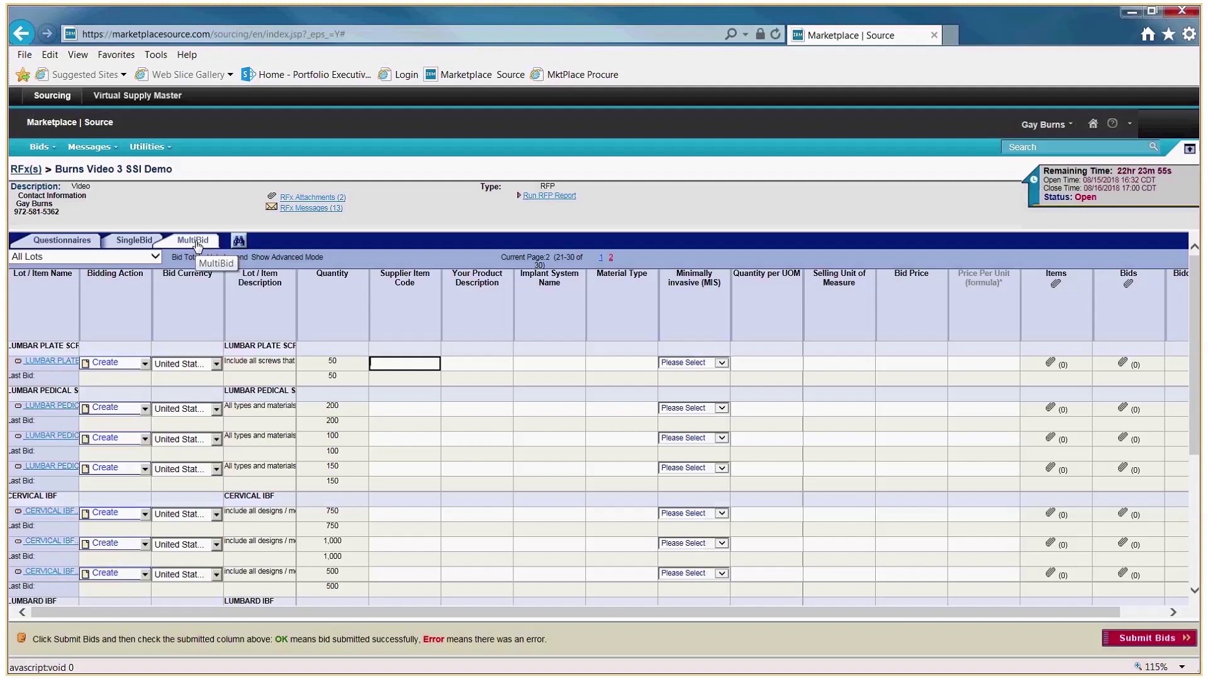
click(139, 243)
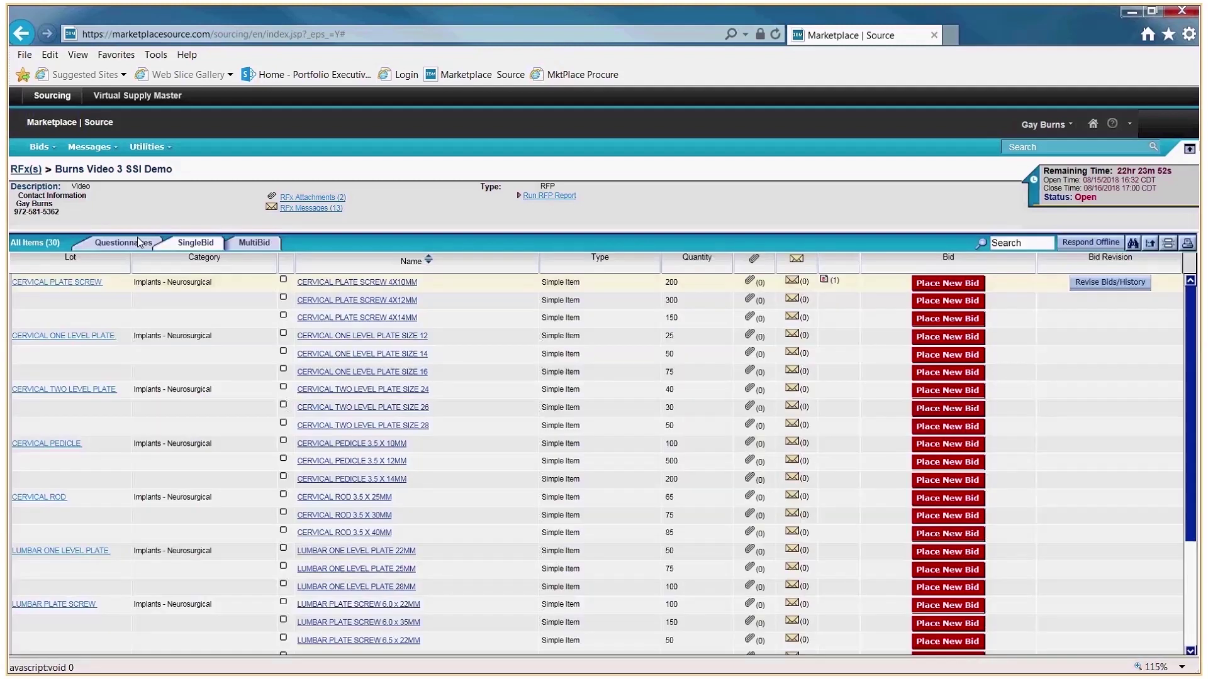
Pass through the MultiBid grid to the list of four RFx questionnaires.
click(255, 246)
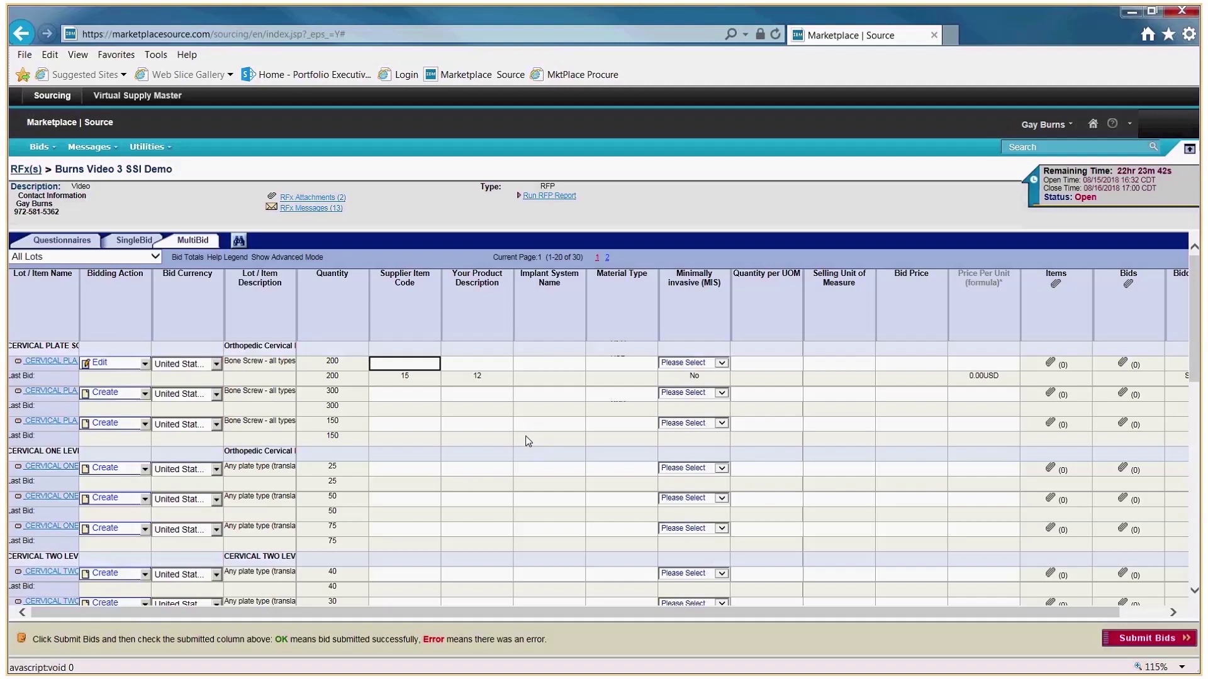
click(78, 242)
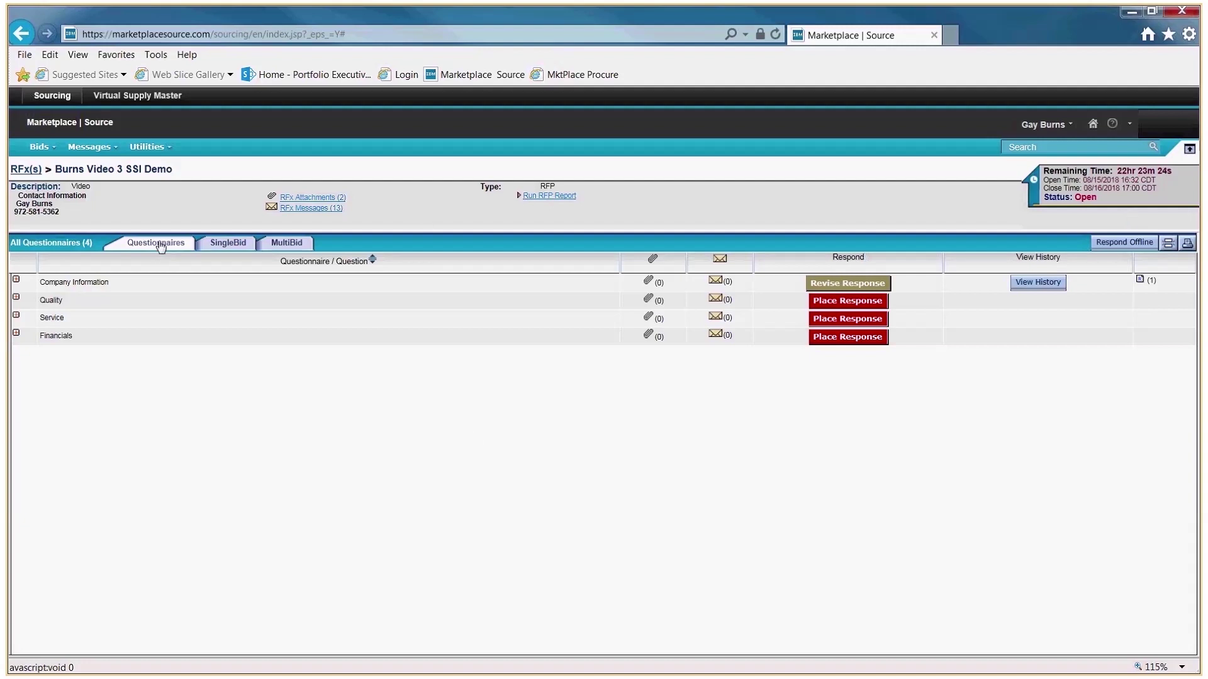
Export the offline bidding template as an XLSX file and check the export job status.
click(1117, 244)
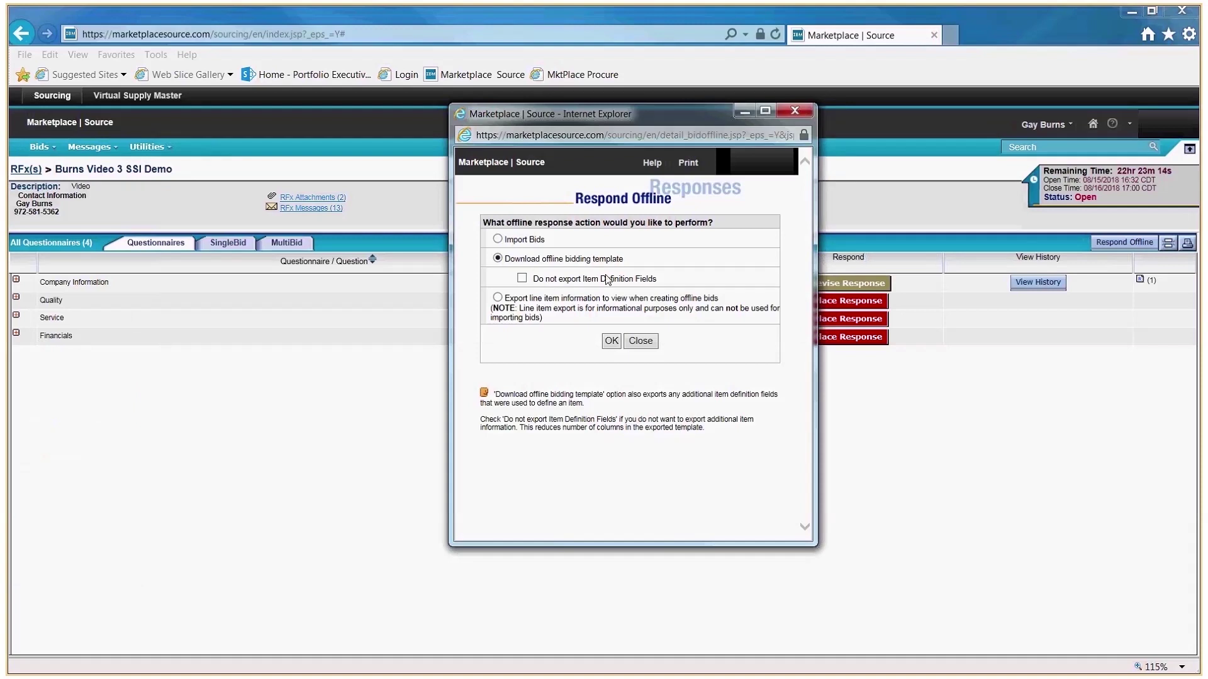
click(611, 341)
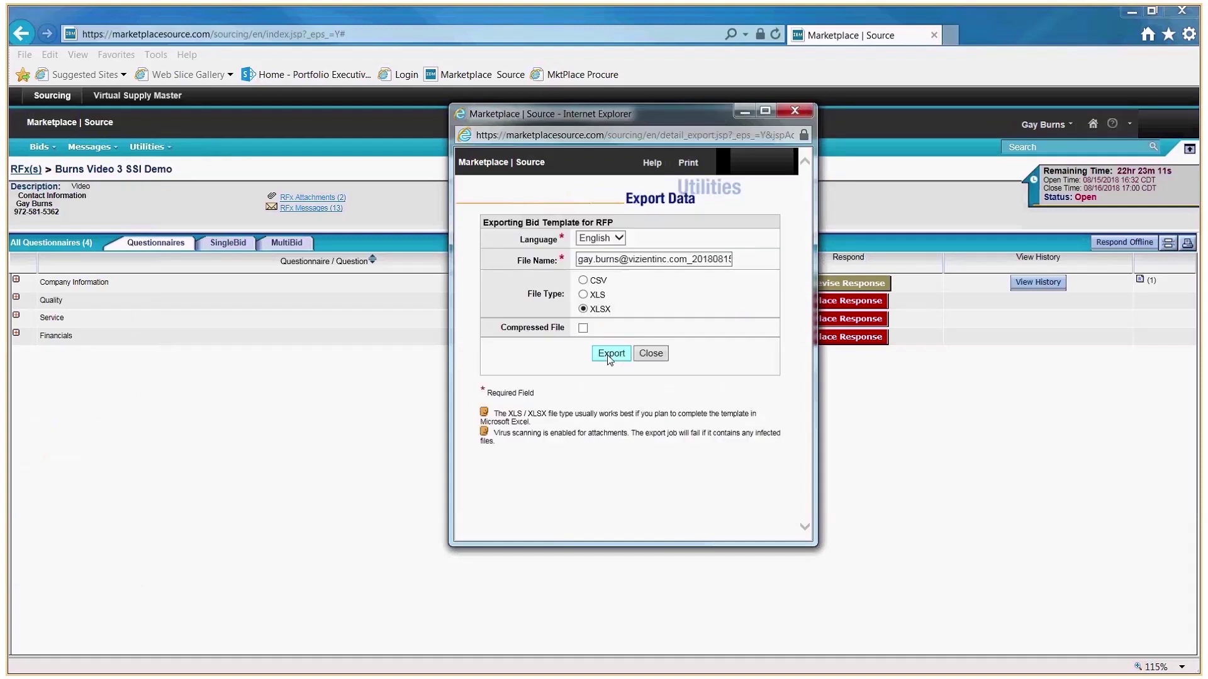
click(609, 354)
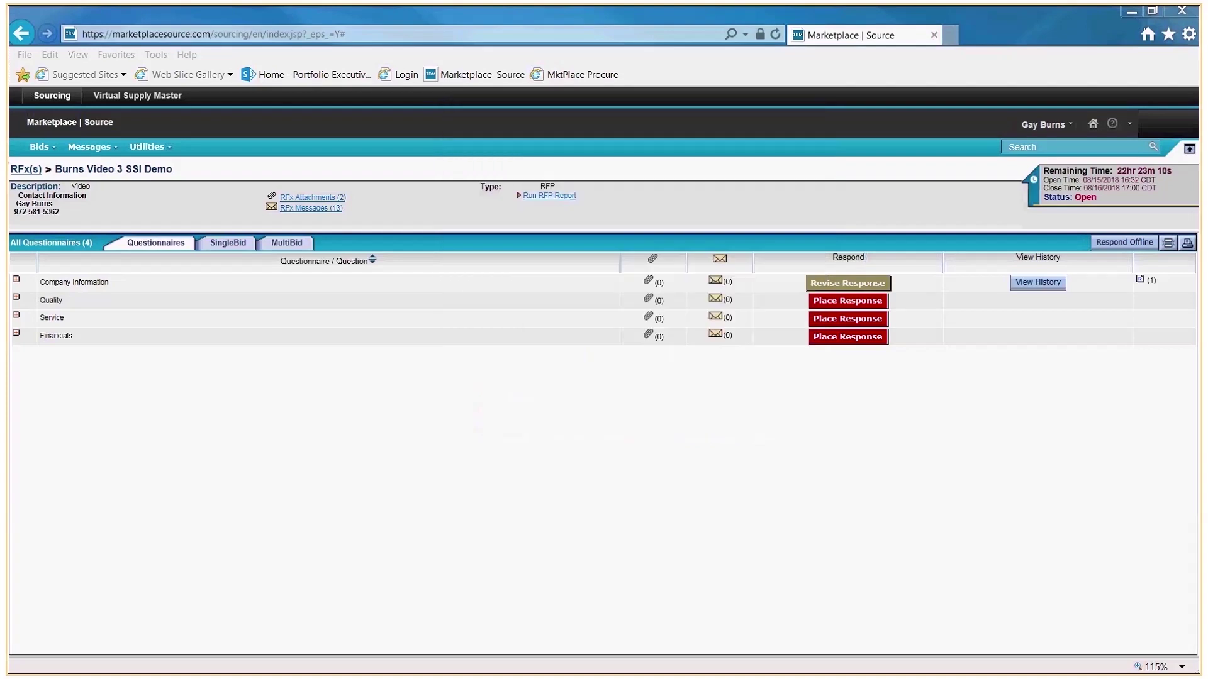
drag(631, 148, 700, 120)
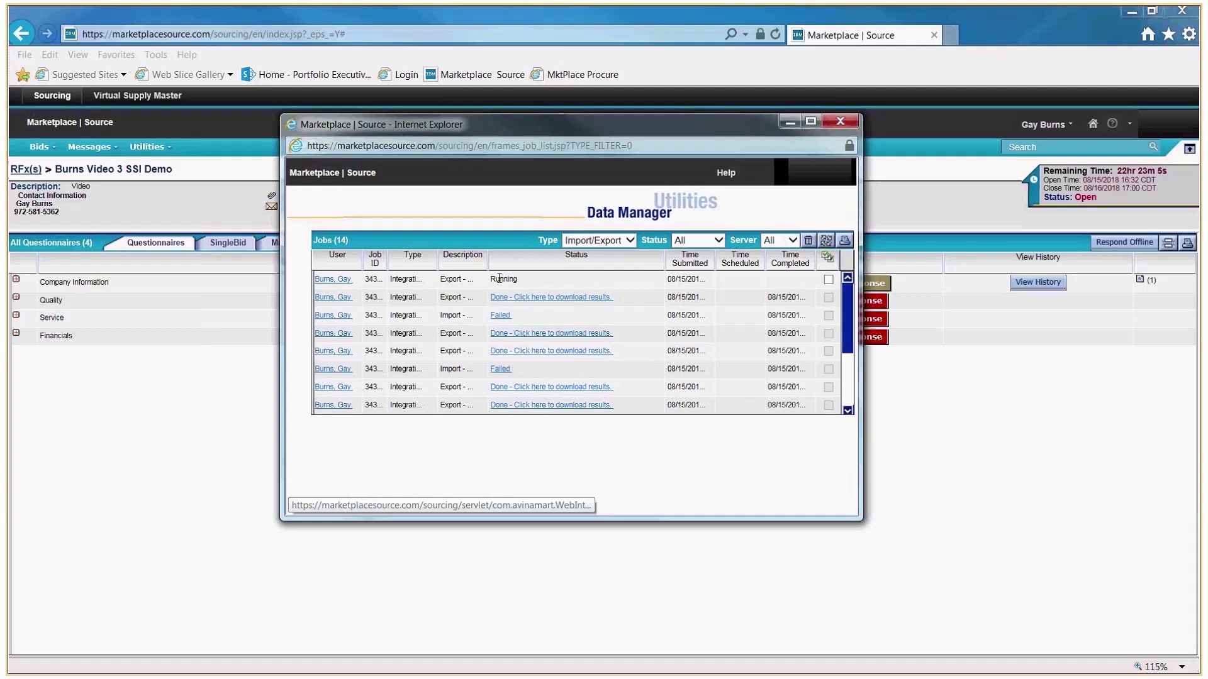
click(826, 245)
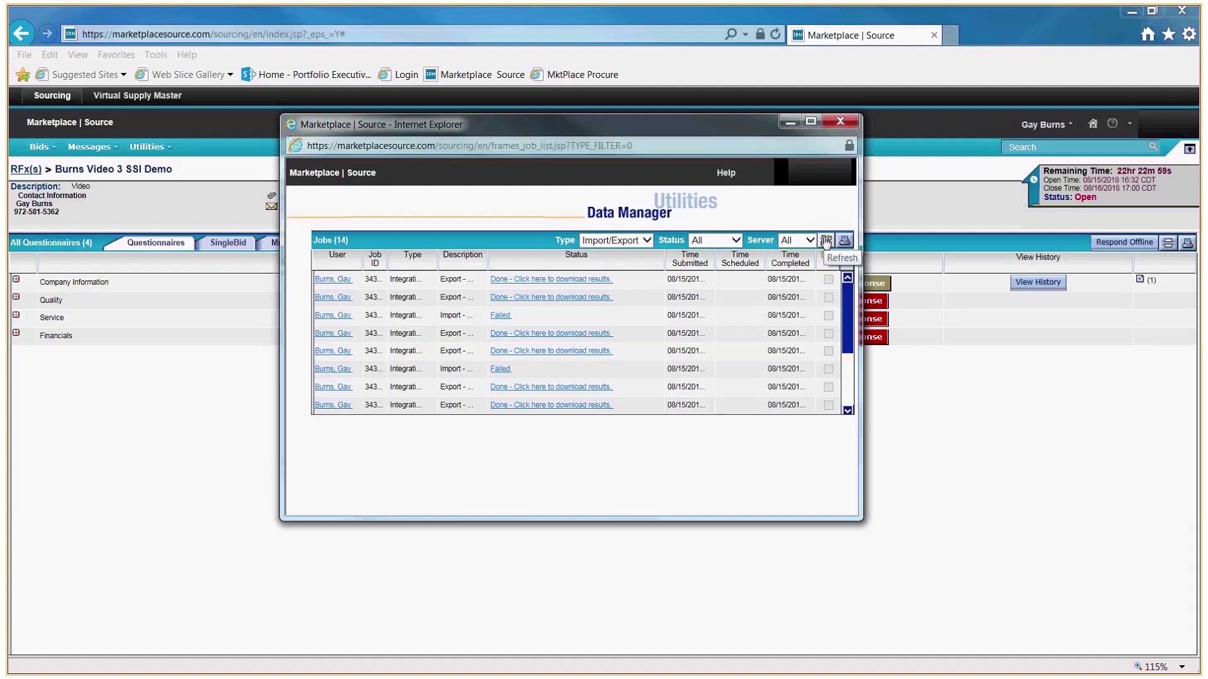
Download the finished template, save it to the documents folder, and open it in Excel.
click(541, 280)
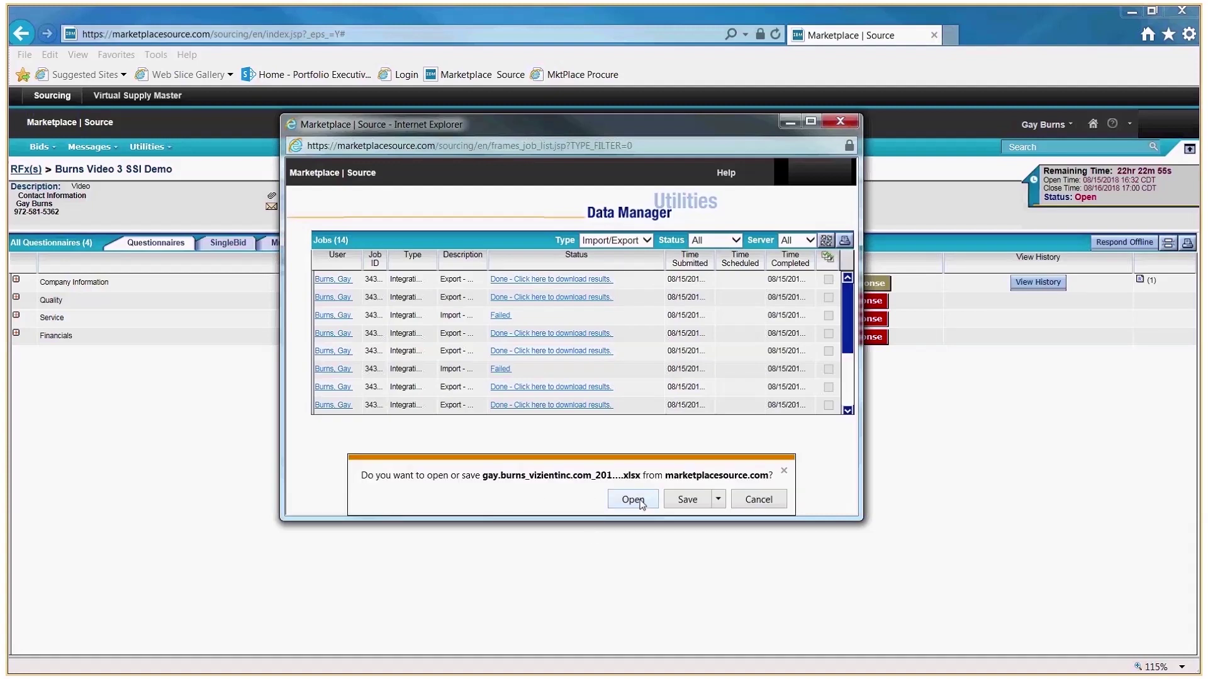
click(717, 500)
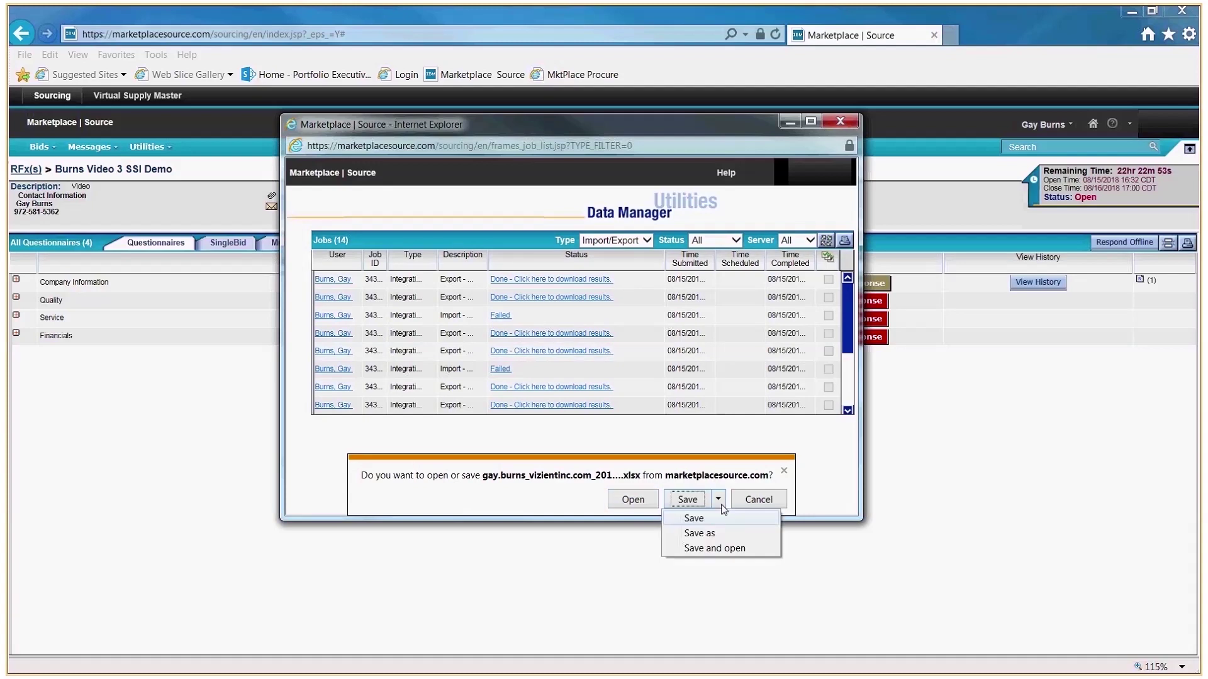
click(723, 533)
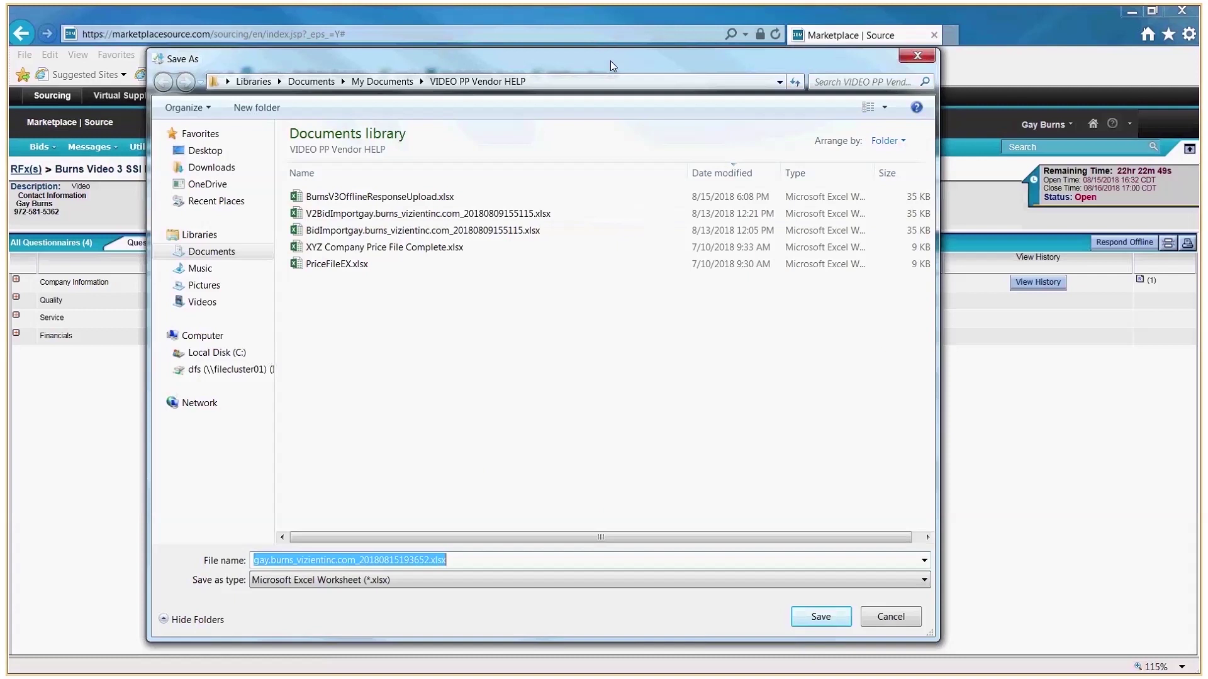
click(820, 617)
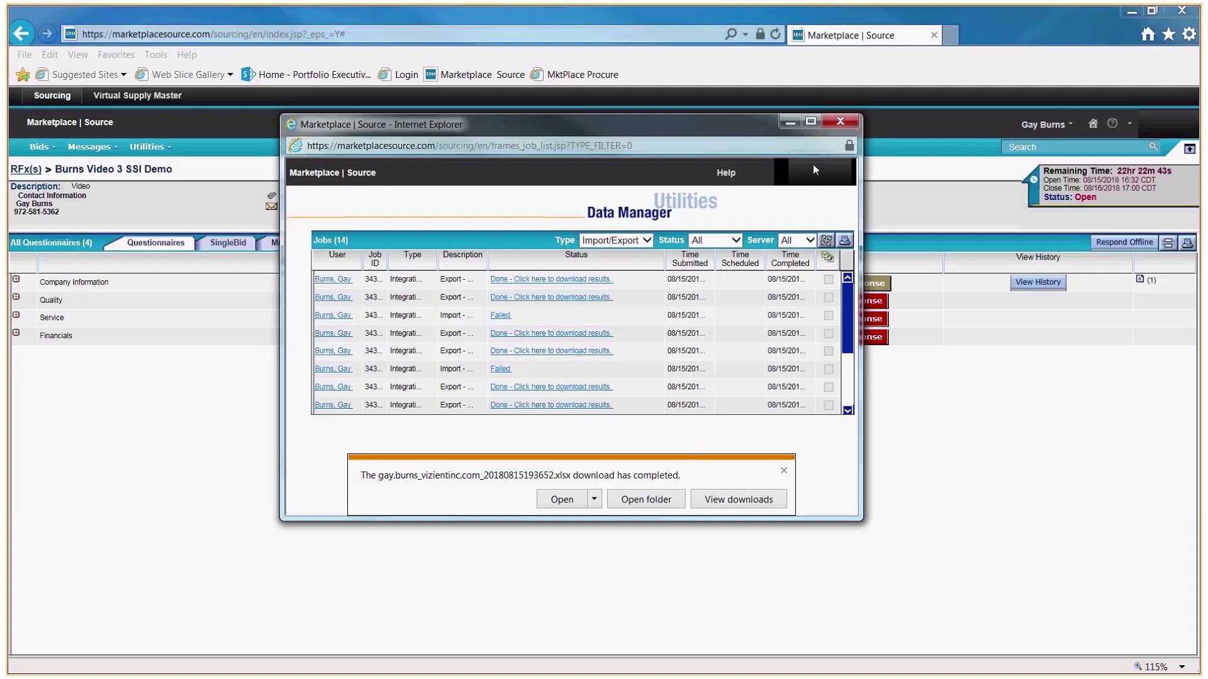
click(584, 499)
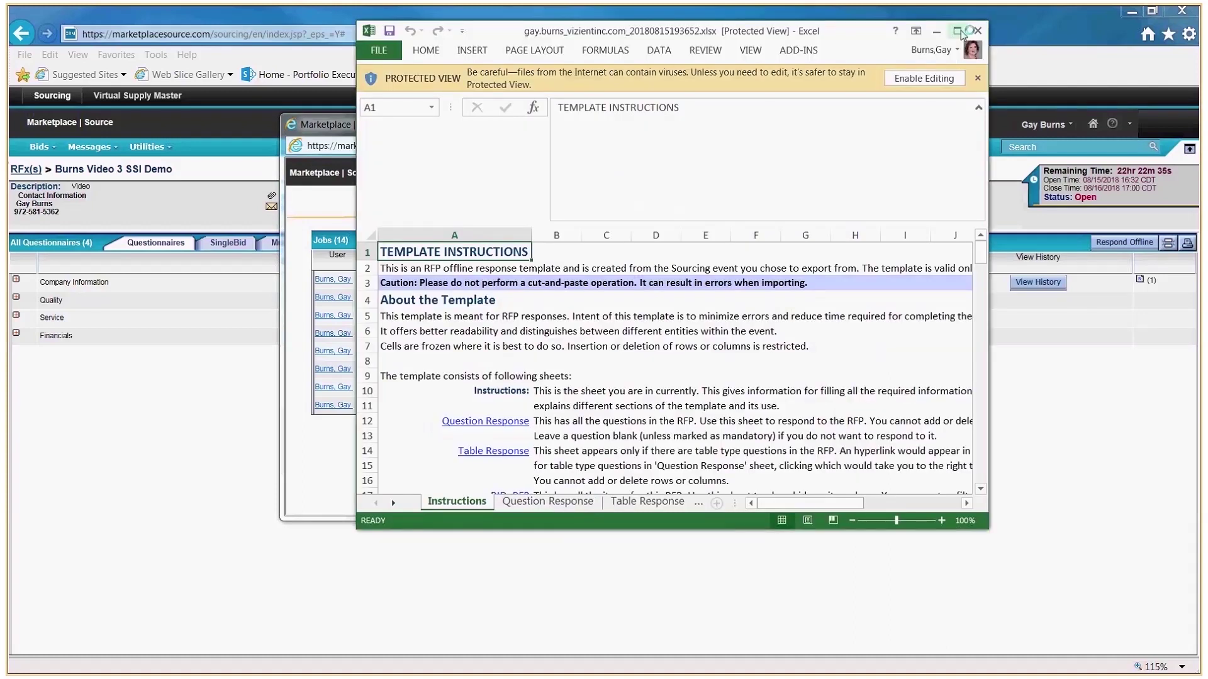
Maximize Excel on the Question Response sheet and leave B13's FDA approval answer at Please Select.
click(962, 29)
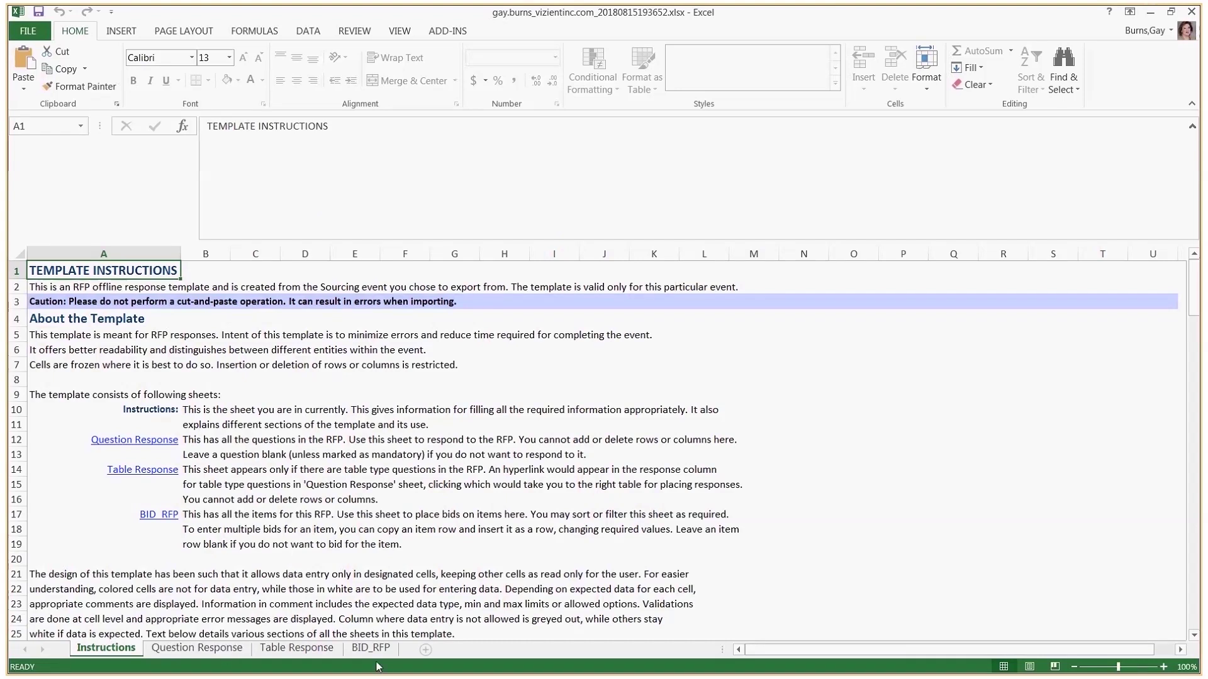
click(210, 654)
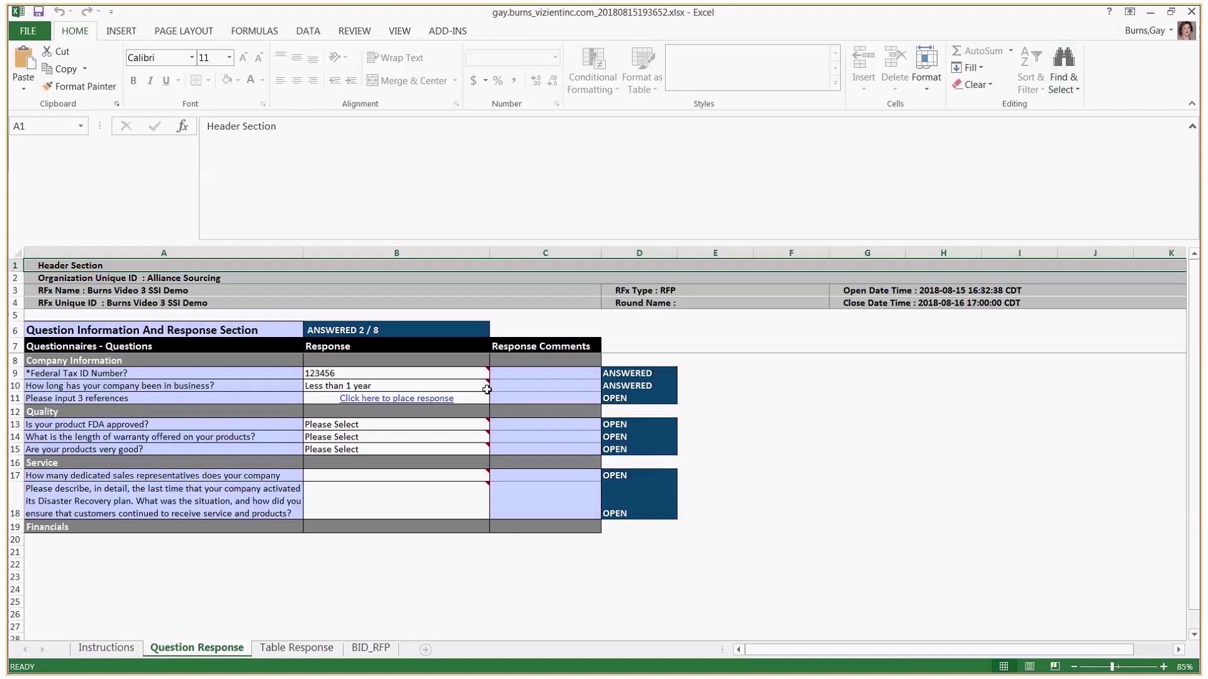
mouse_move(488, 384)
mouse_move(488, 419)
mouse_move(489, 449)
click(473, 428)
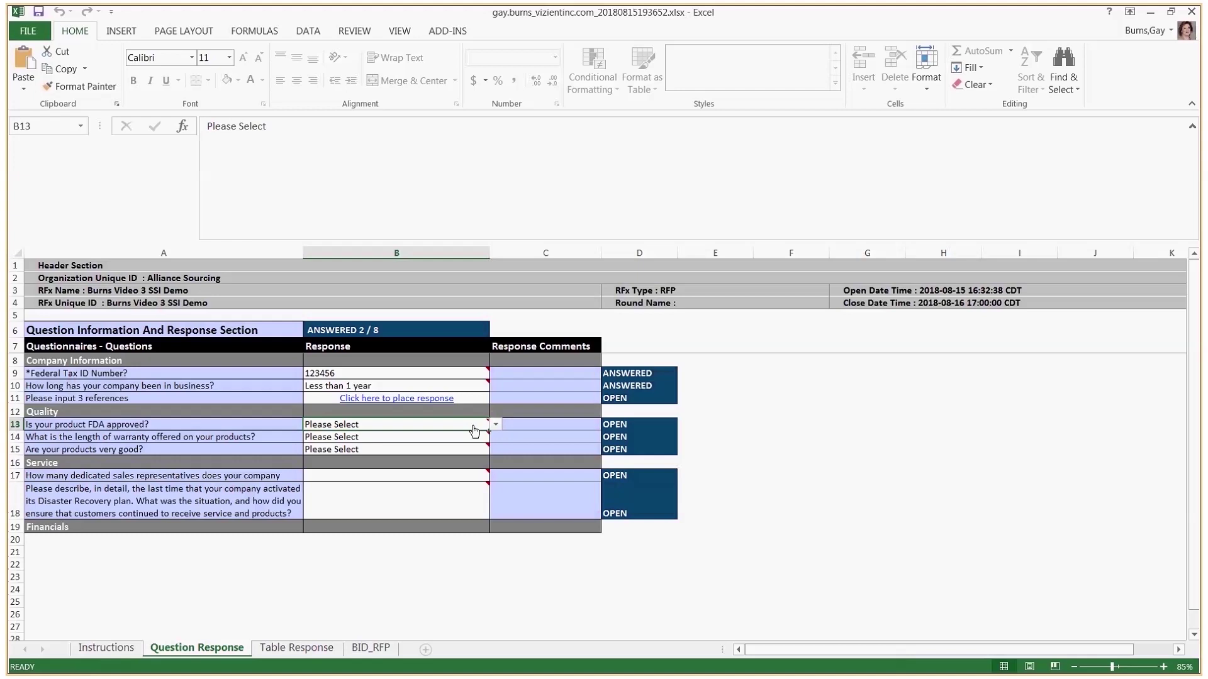
click(496, 425)
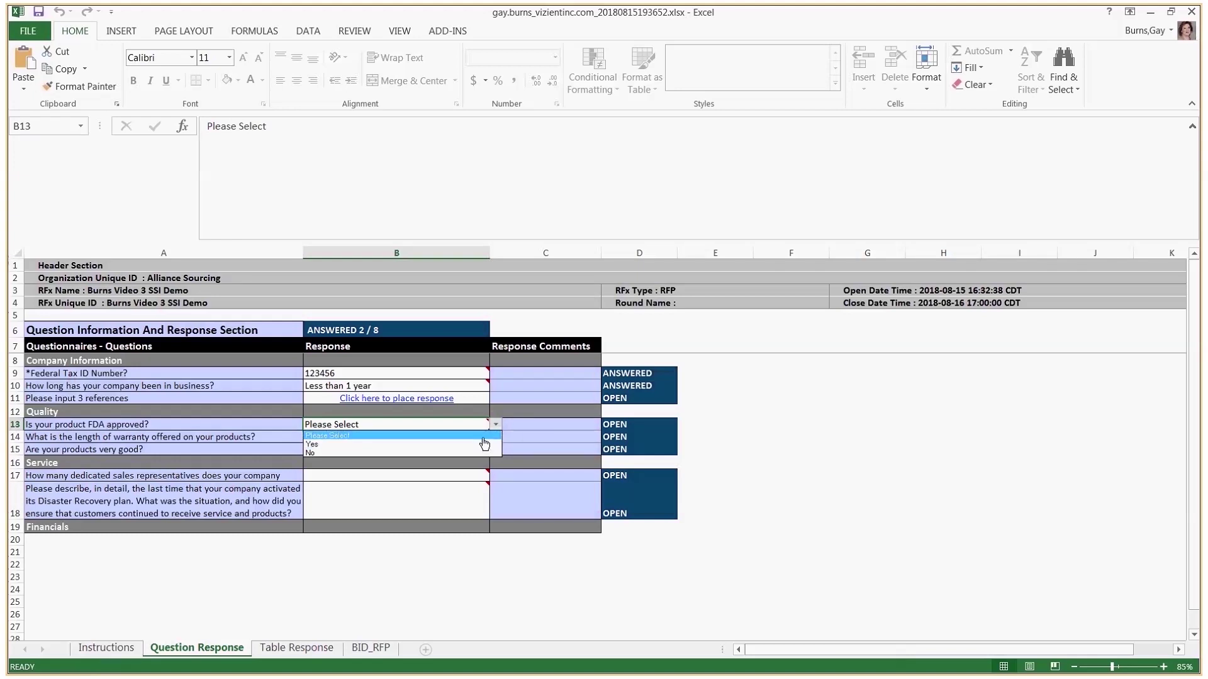
click(483, 436)
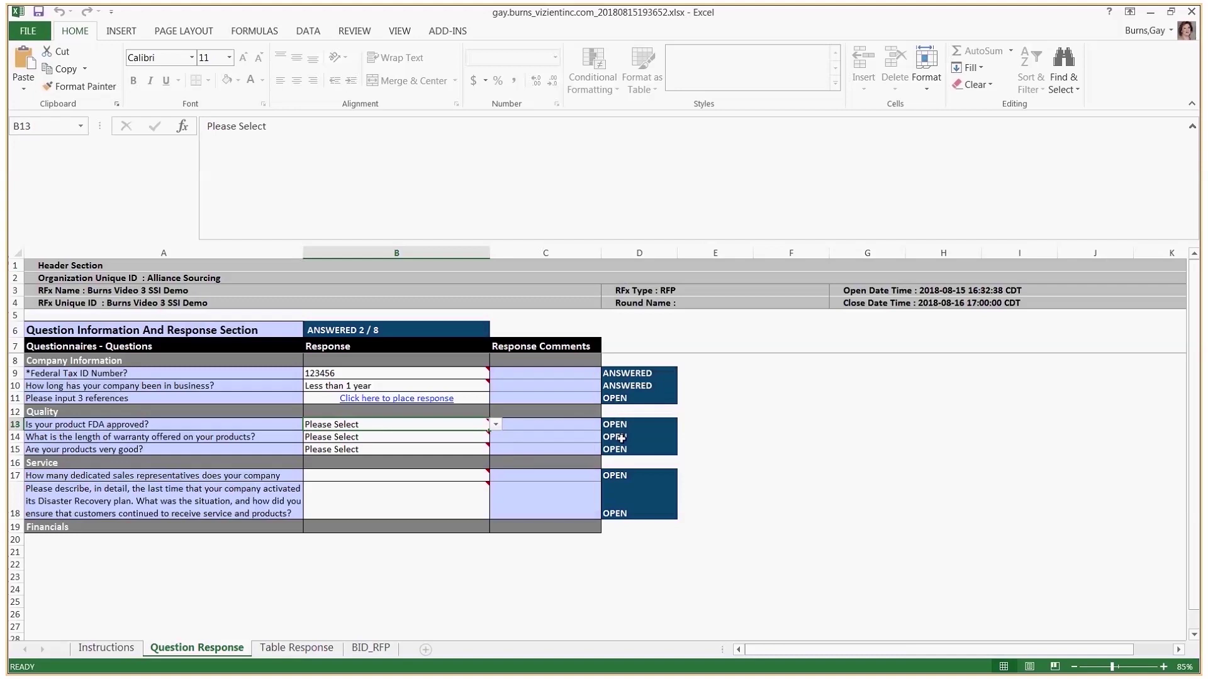
Review the Table Response sheet, selecting the first reference's First Name cell.
click(287, 650)
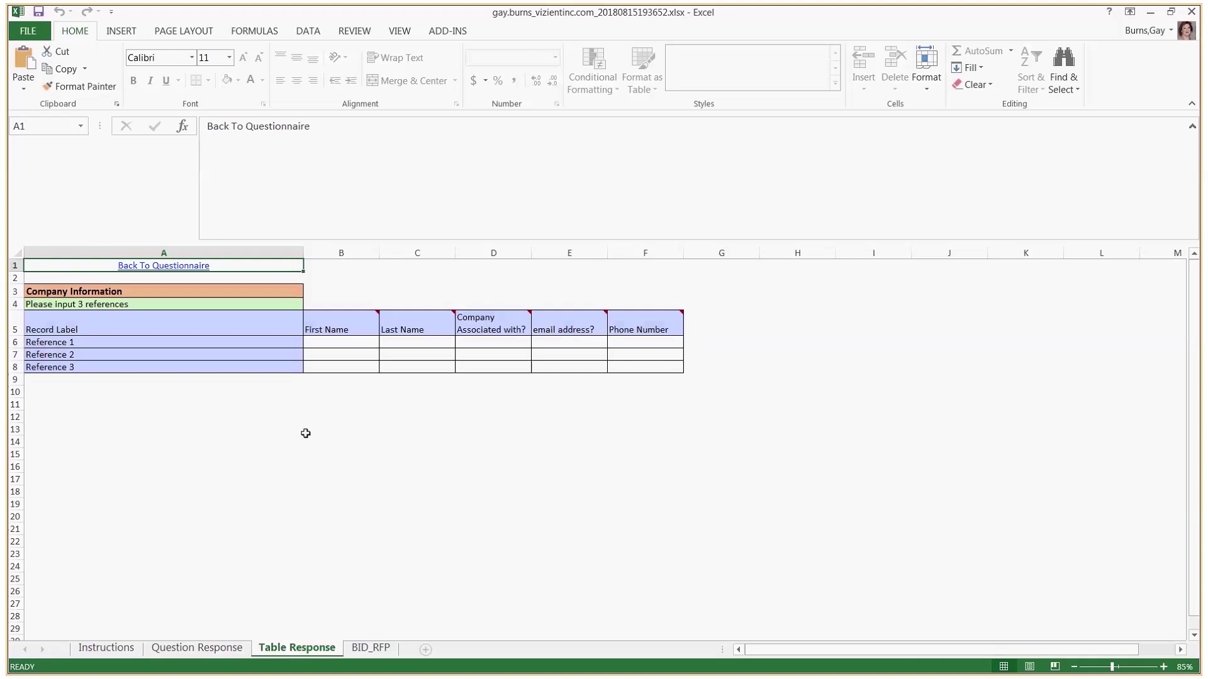
click(350, 343)
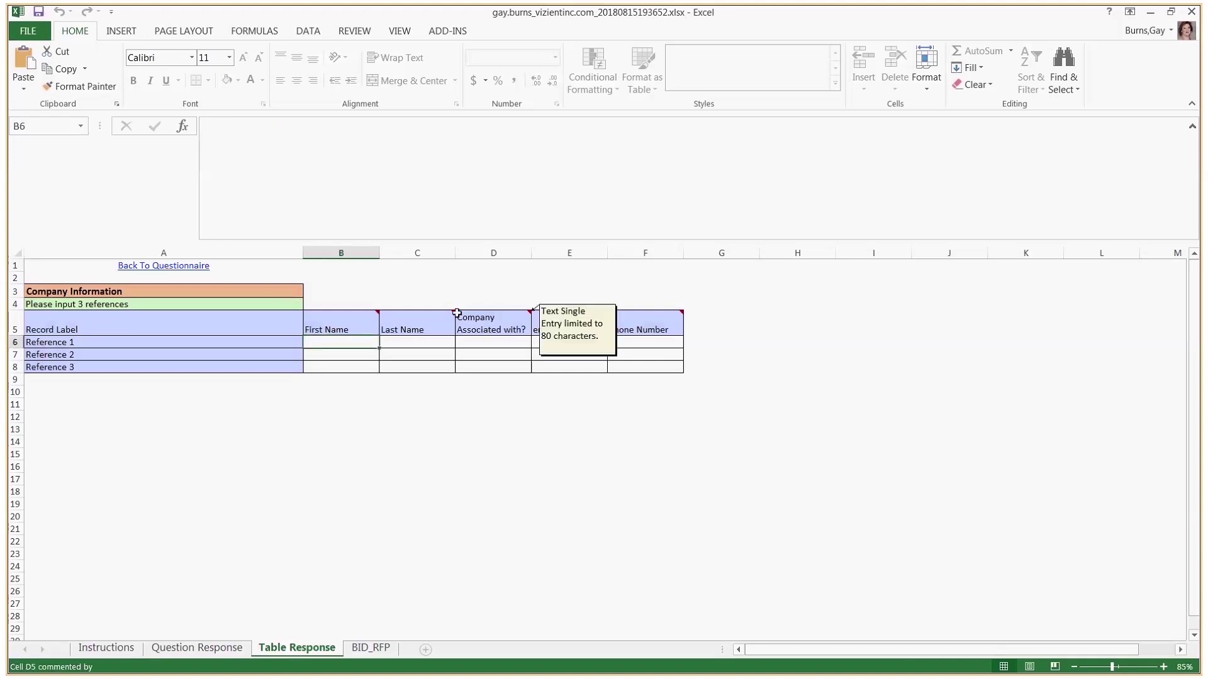
mouse_move(385, 314)
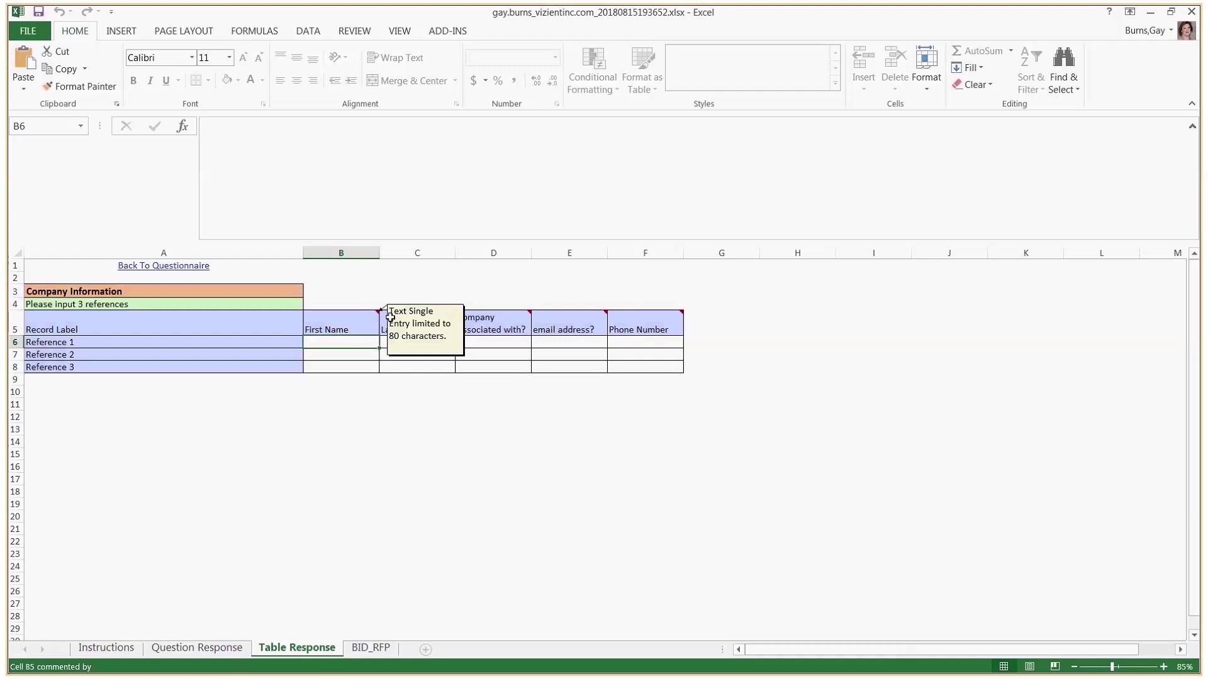
mouse_move(532, 315)
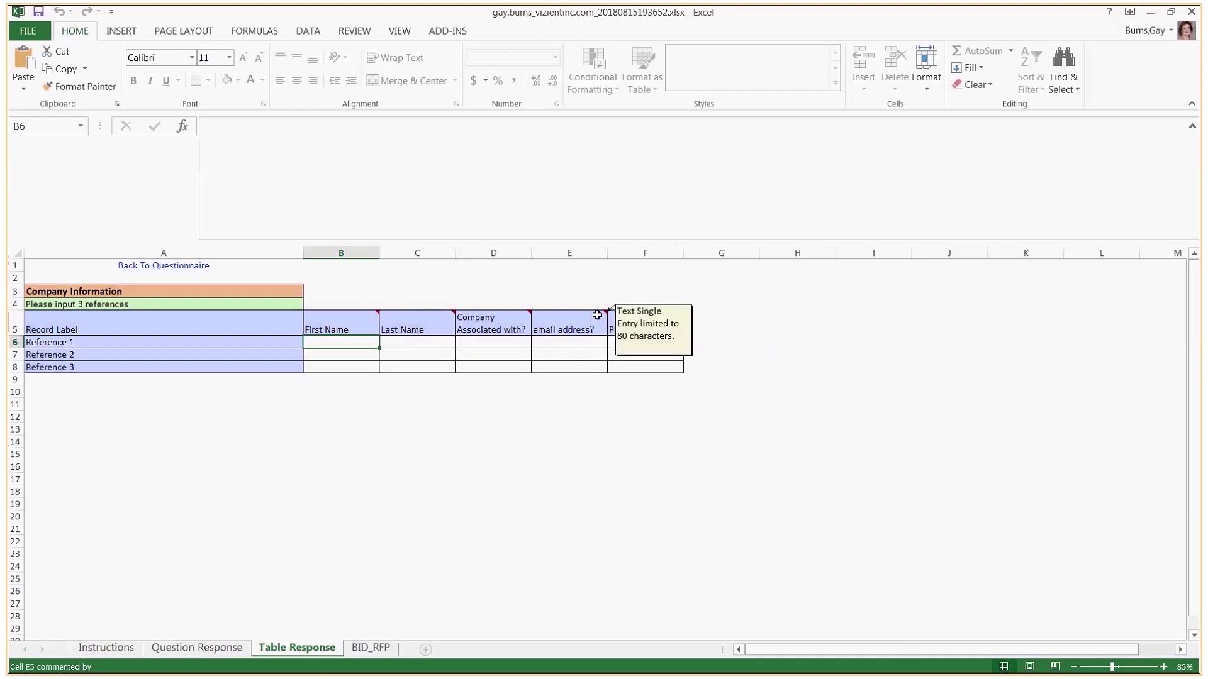
Review the BID_RFP sheet's 4X10MM bid row from K9 to column P, then close the workbook.
click(371, 654)
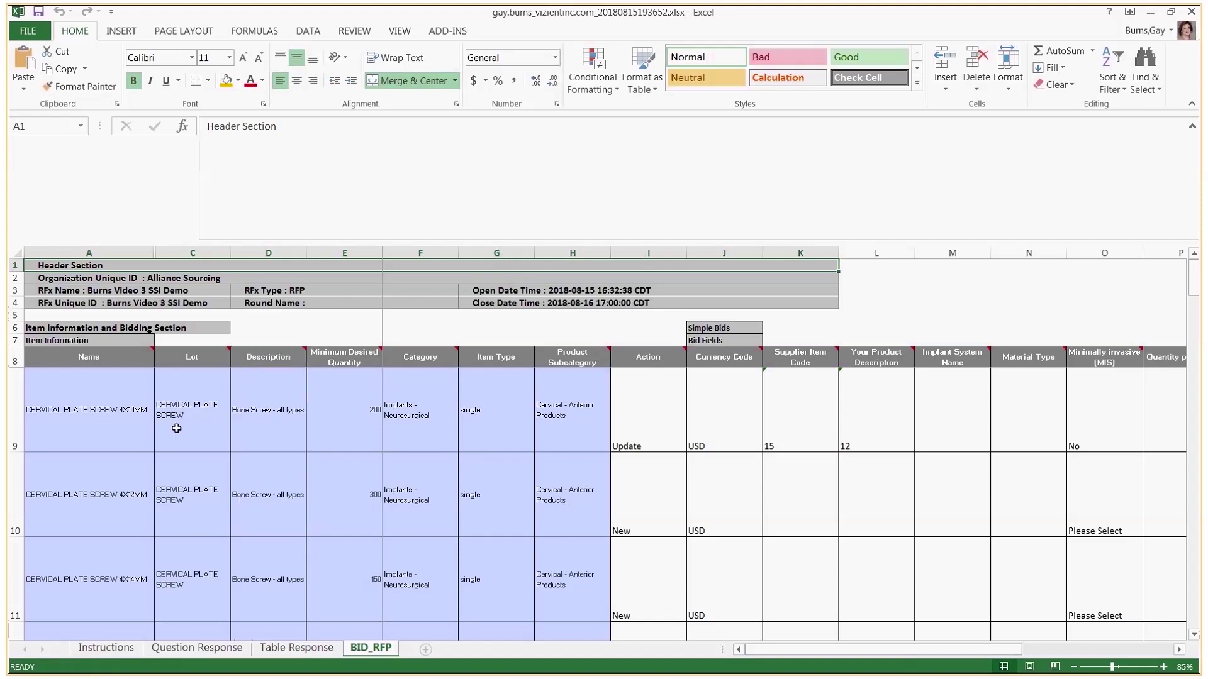
mouse_move(70, 360)
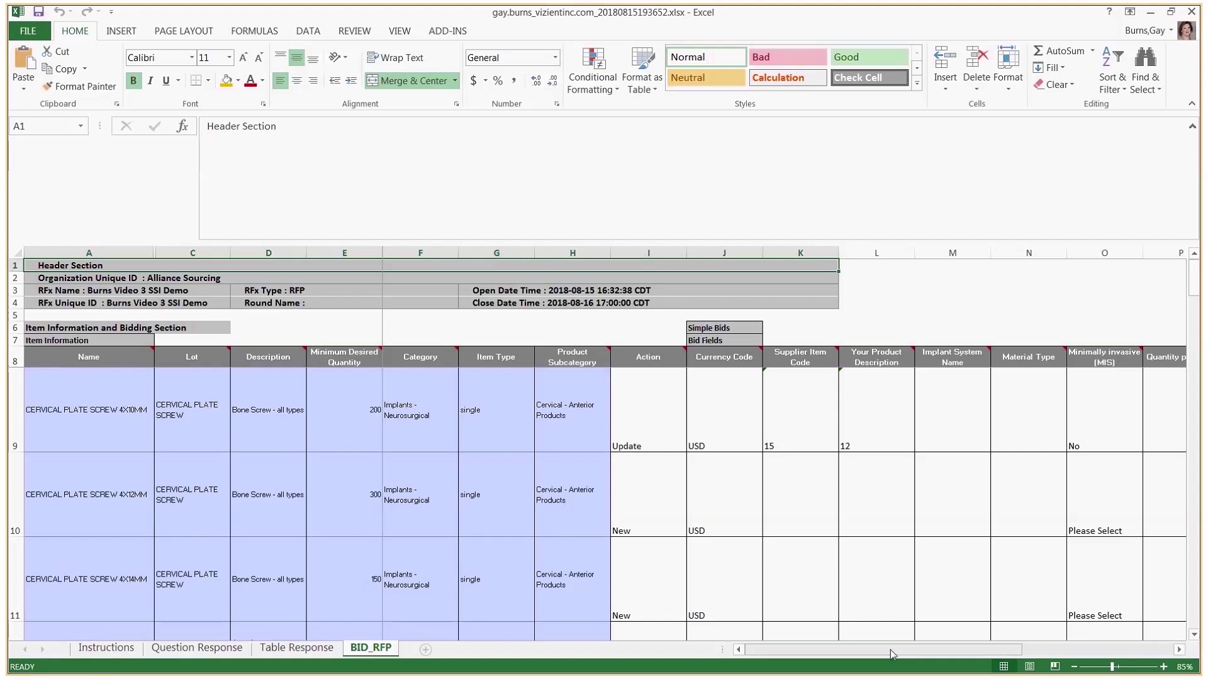
drag(892, 655, 993, 654)
click(491, 426)
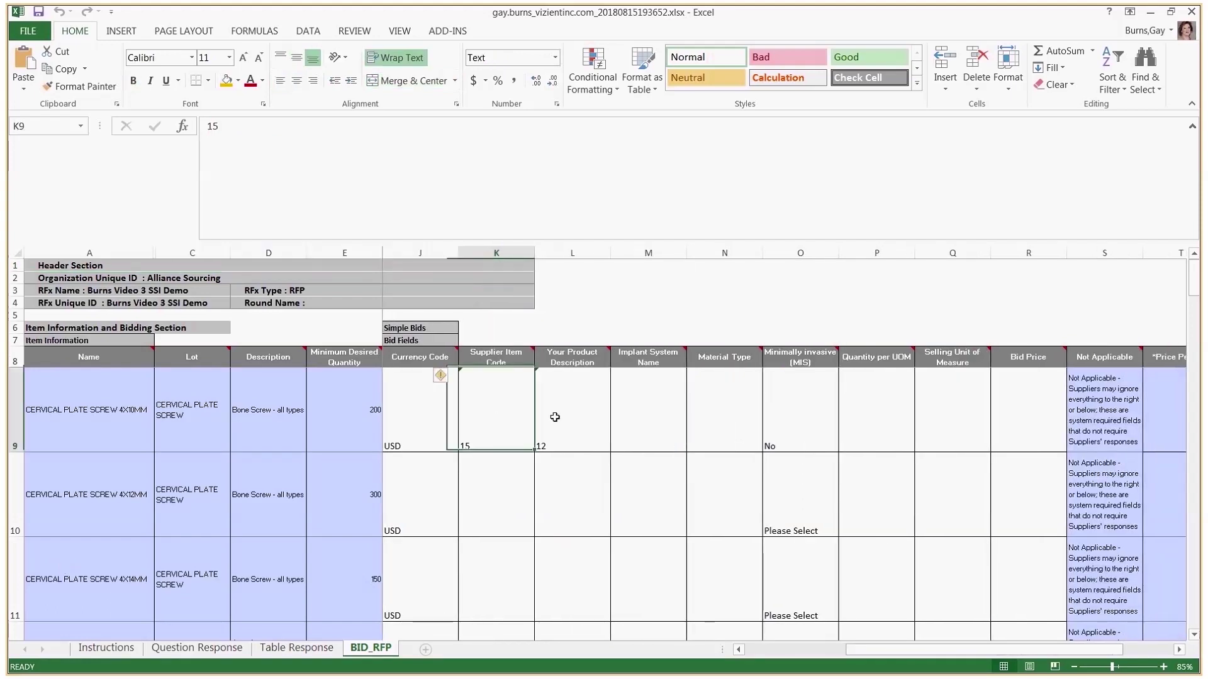
key(Tab)
key(Tab)
key(Tab)
key(Tab)
key(Tab)
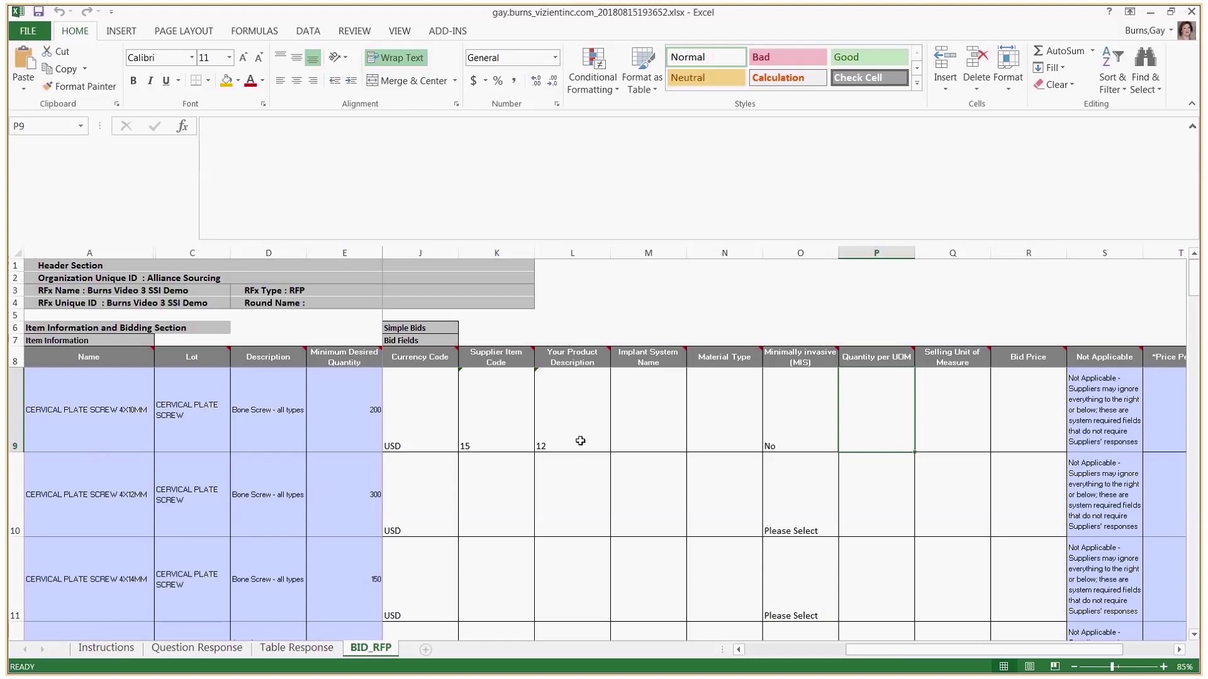
drag(943, 649, 843, 650)
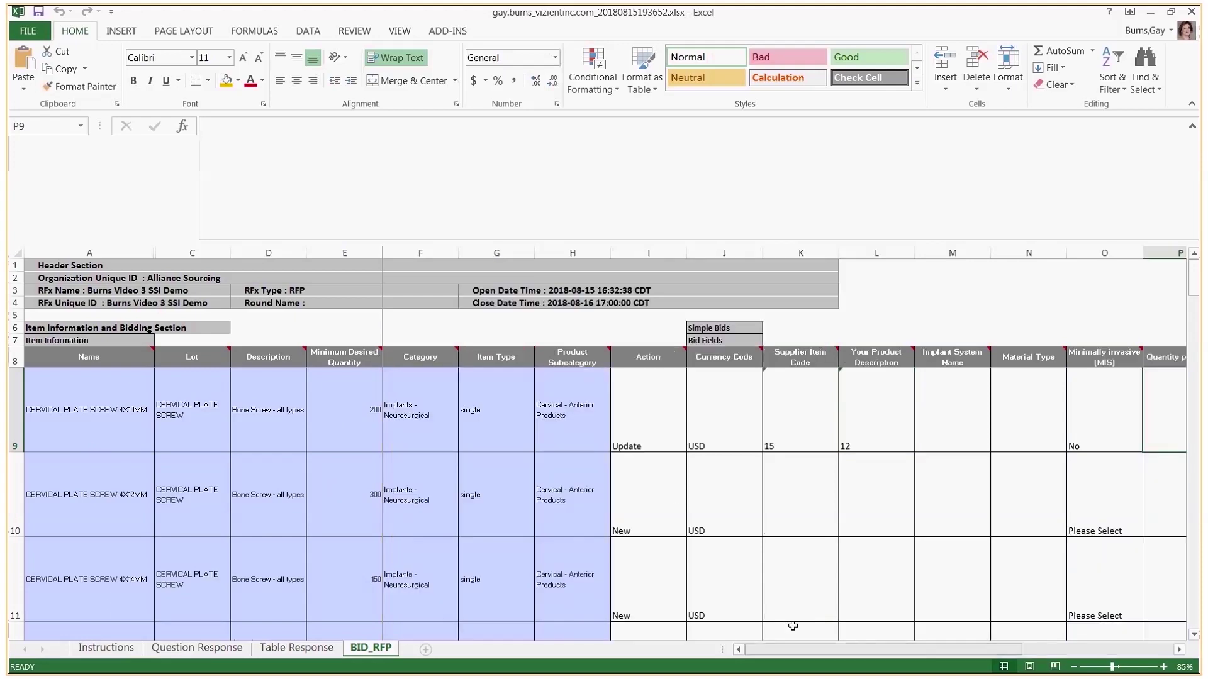
click(1190, 12)
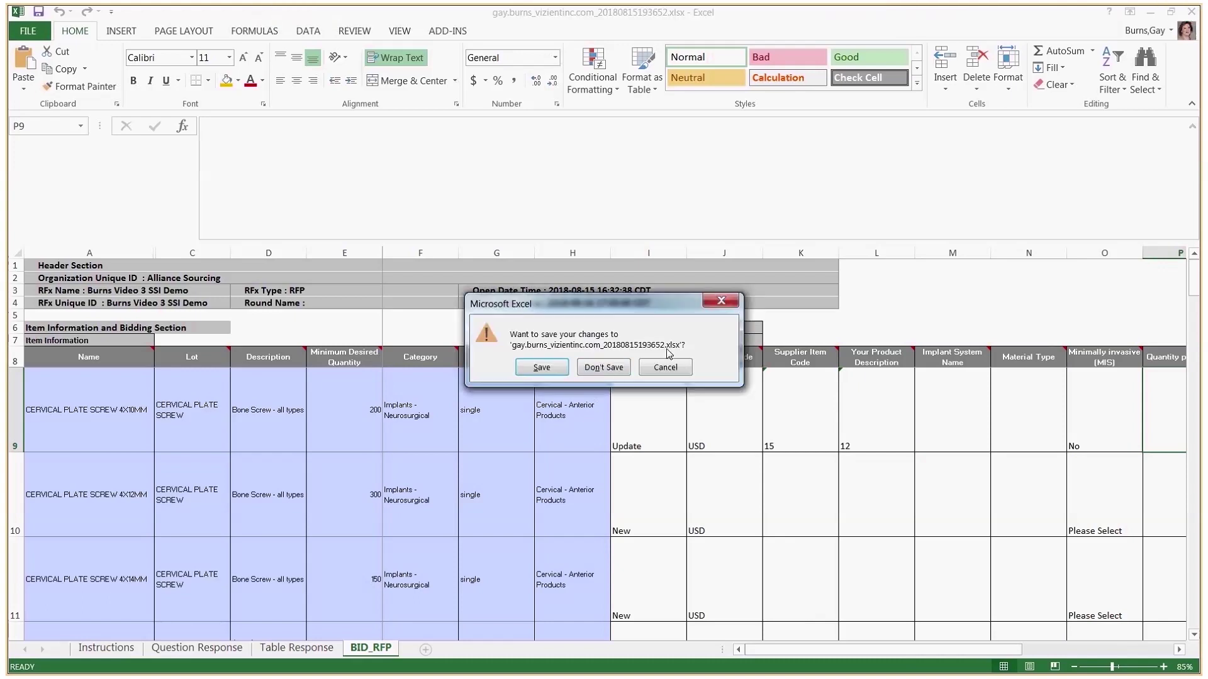
Close Excel without saving, dismiss Data Manager, and choose Import Bids under Respond Offline.
click(601, 368)
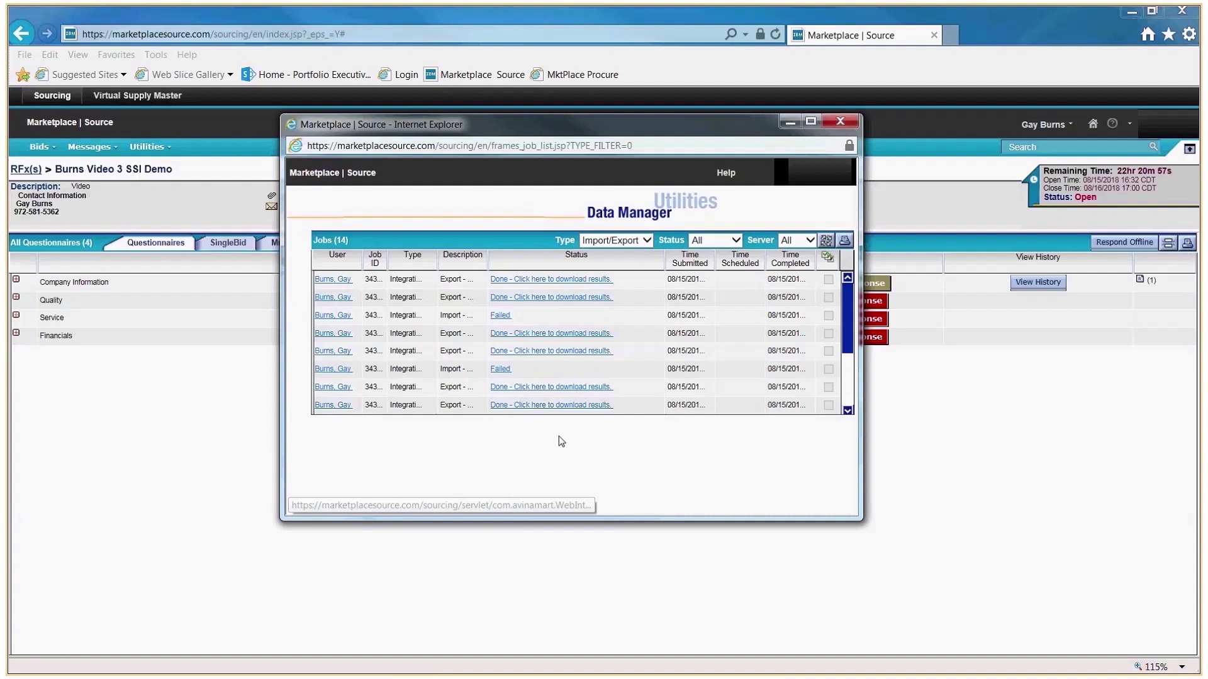
click(488, 563)
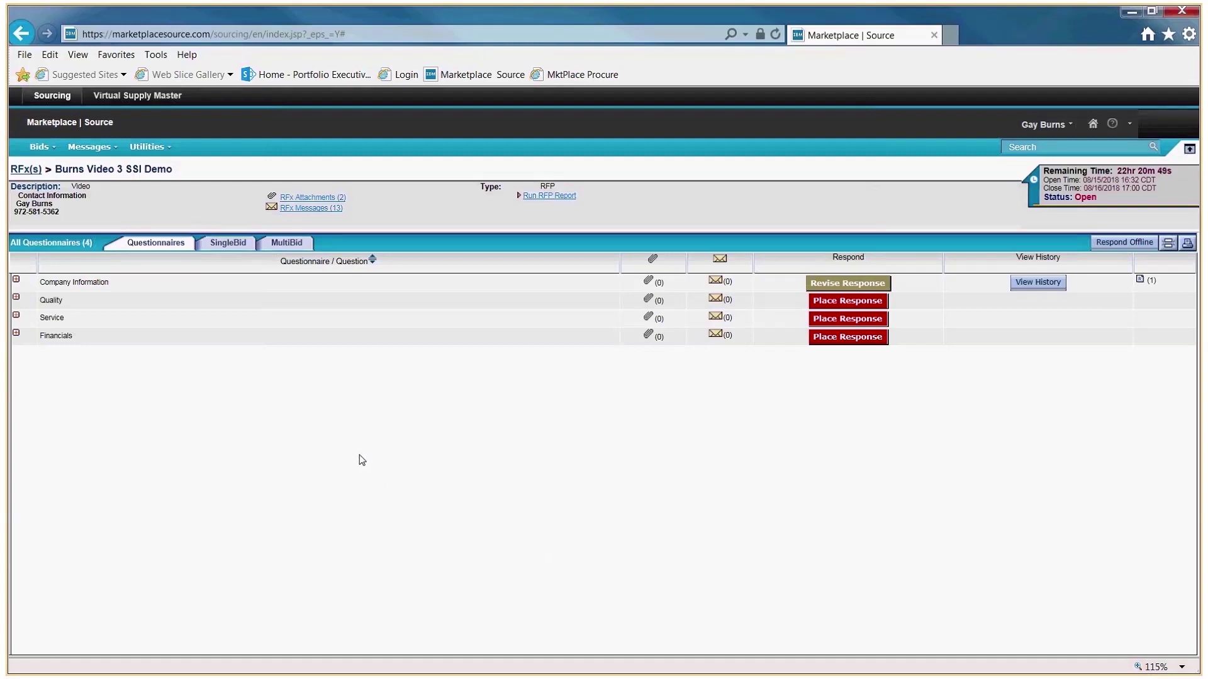
click(1122, 244)
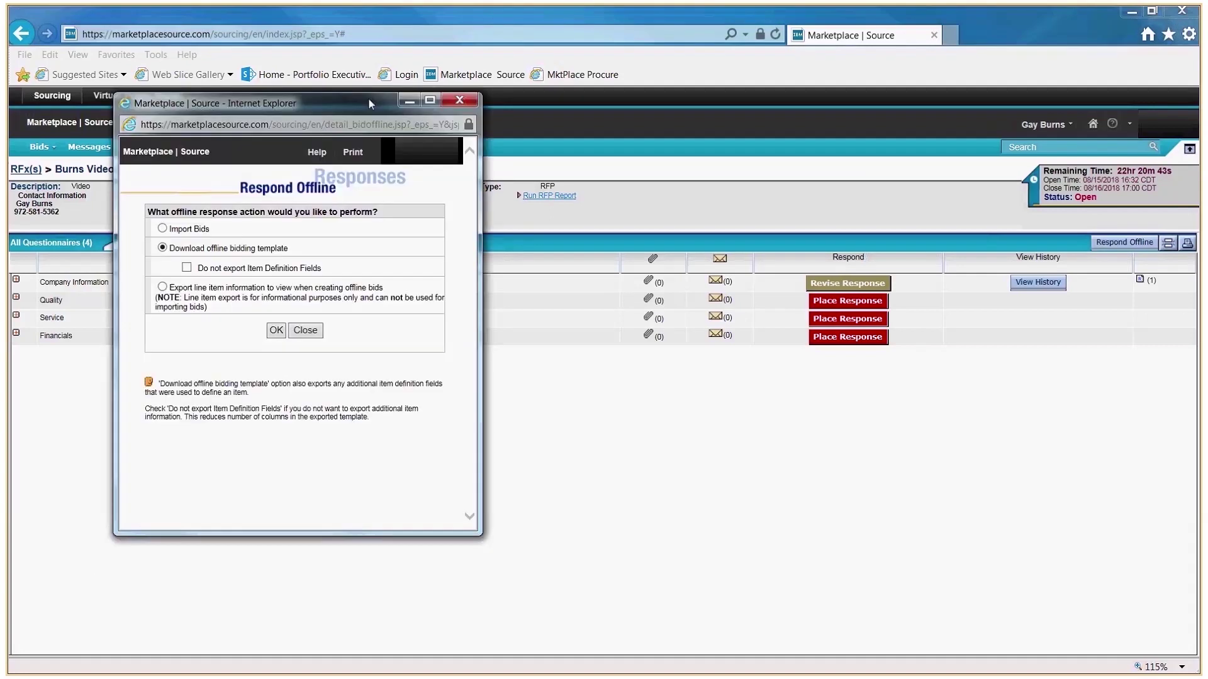
drag(368, 97, 426, 93)
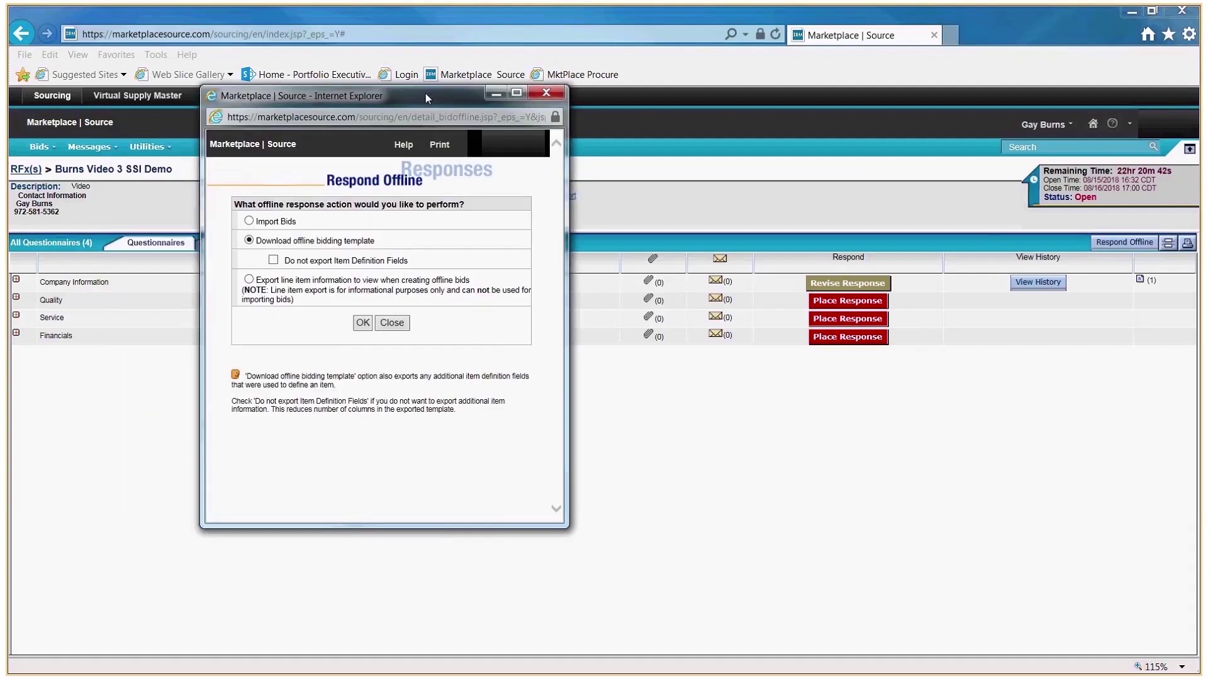
click(249, 223)
click(363, 324)
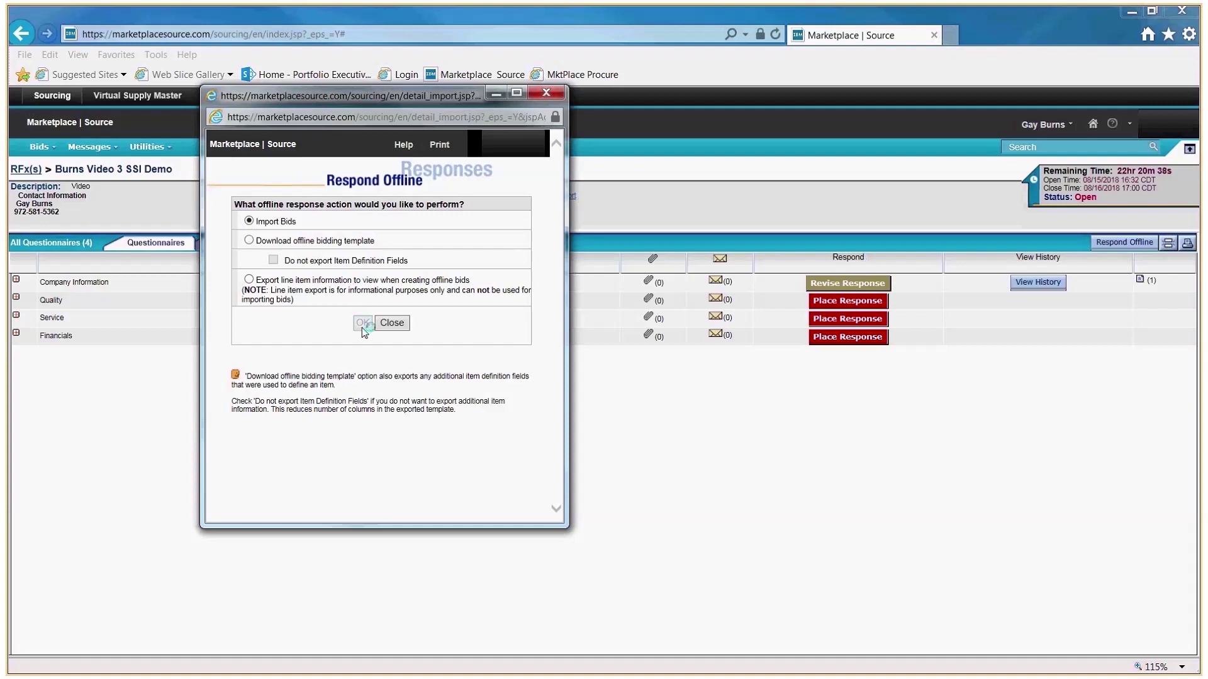
Upload the exported xlsx bid workbook and refresh Data Manager until the import shows Done.
click(500, 329)
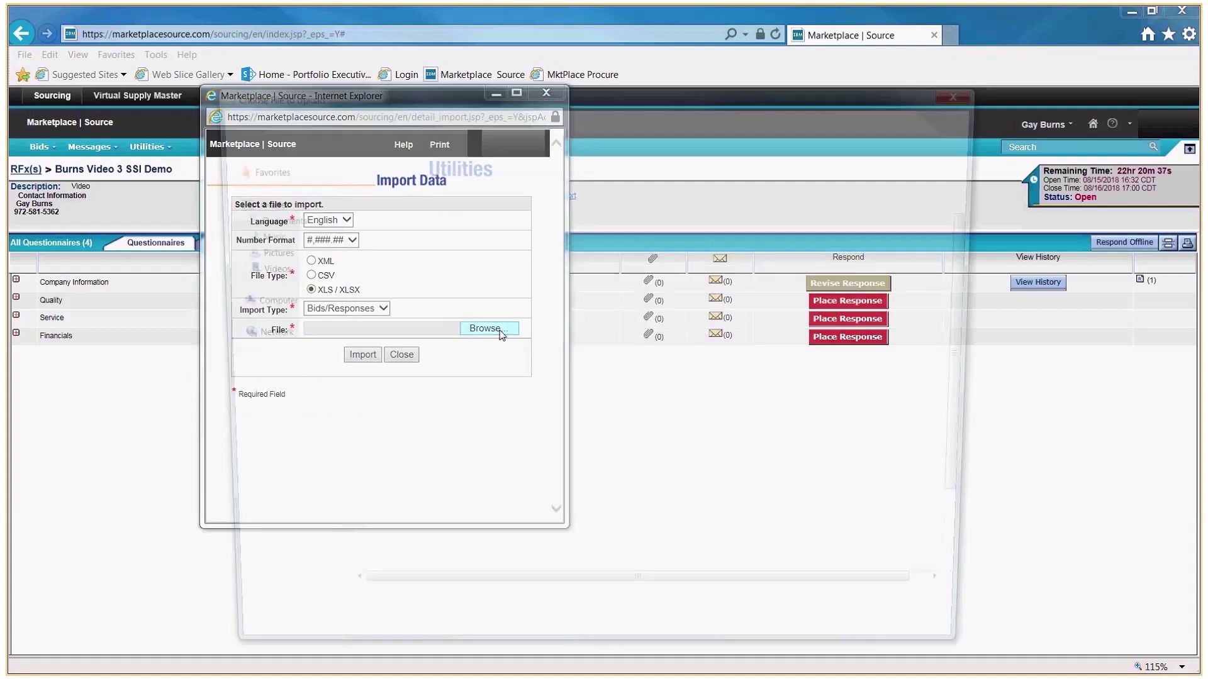
click(497, 247)
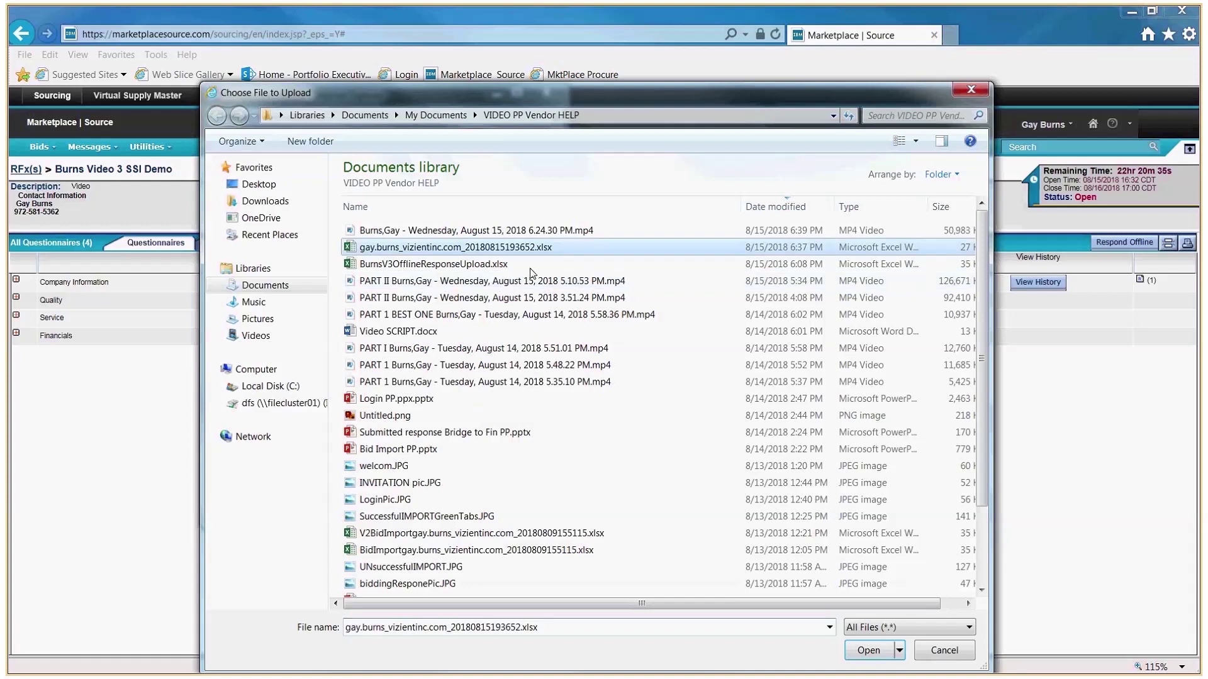
click(868, 650)
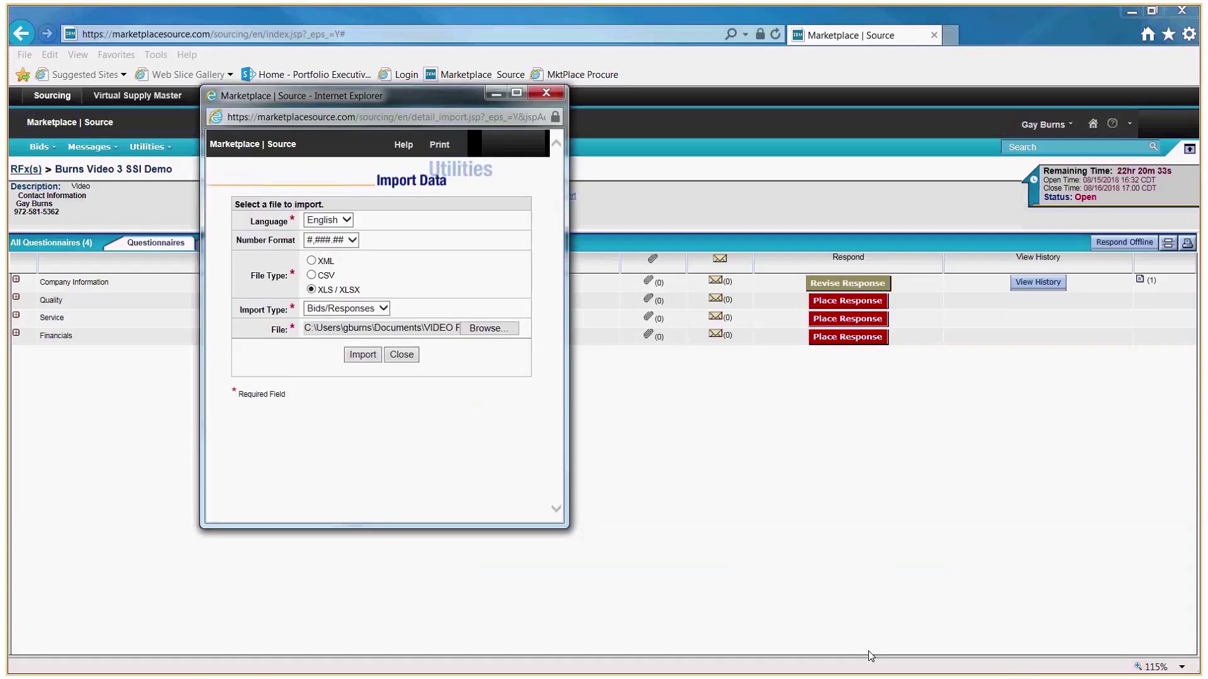
click(363, 354)
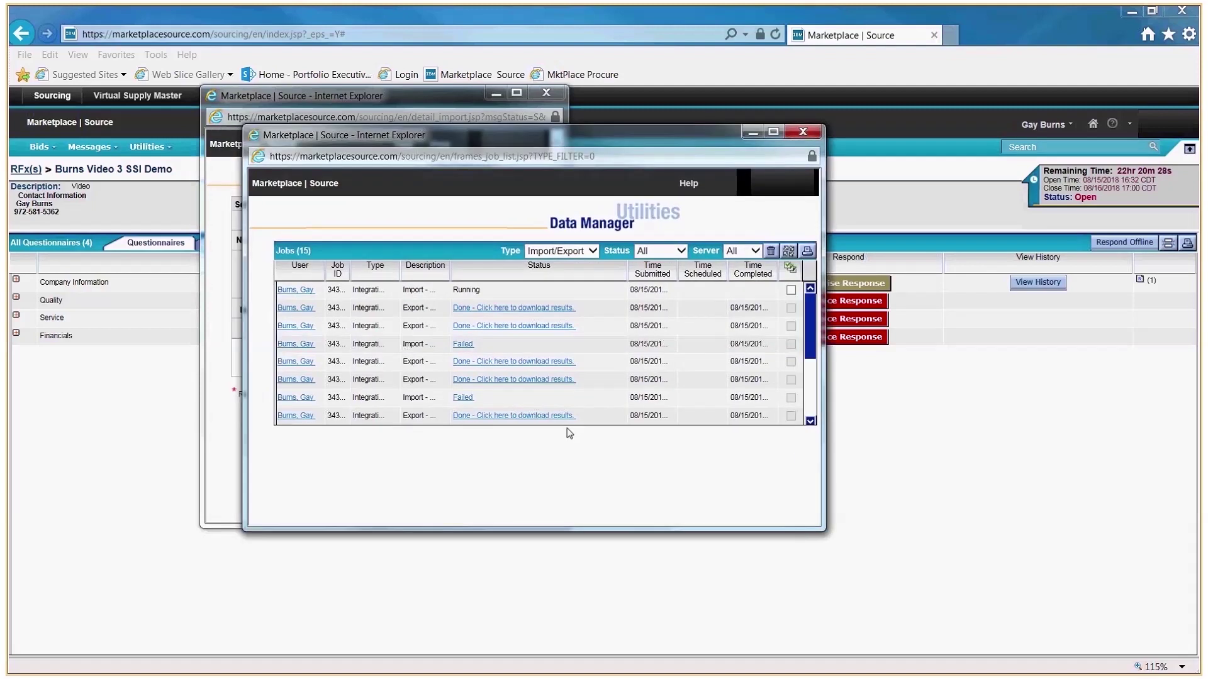
click(789, 251)
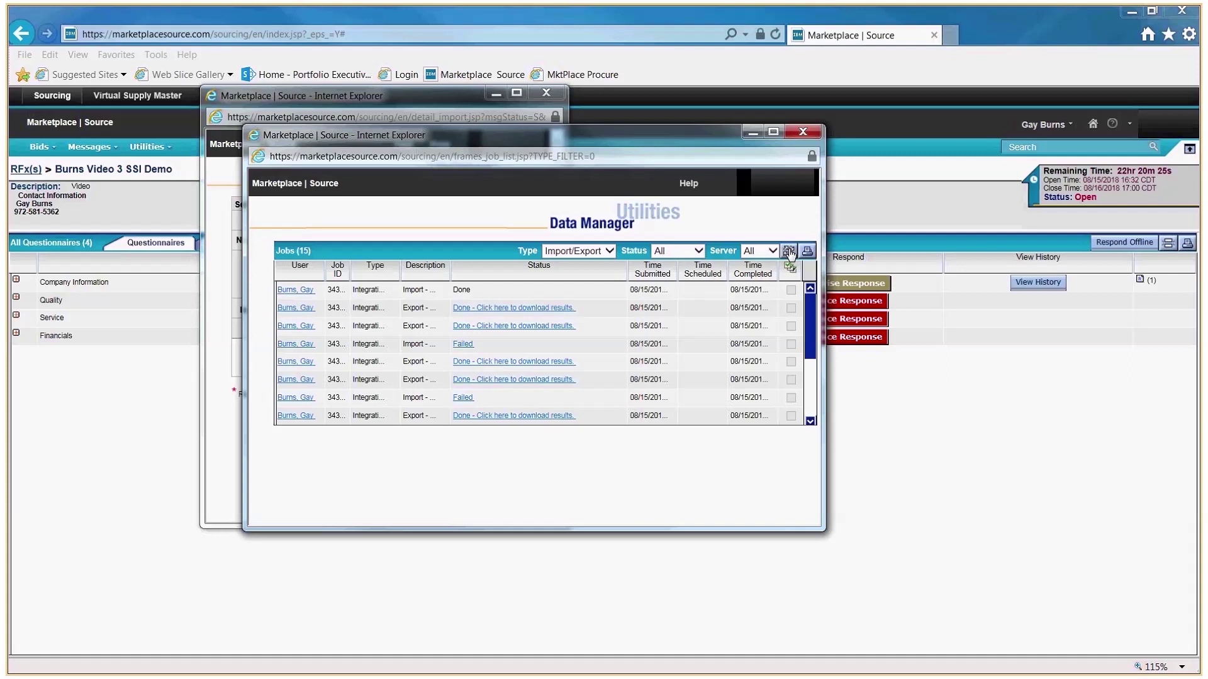